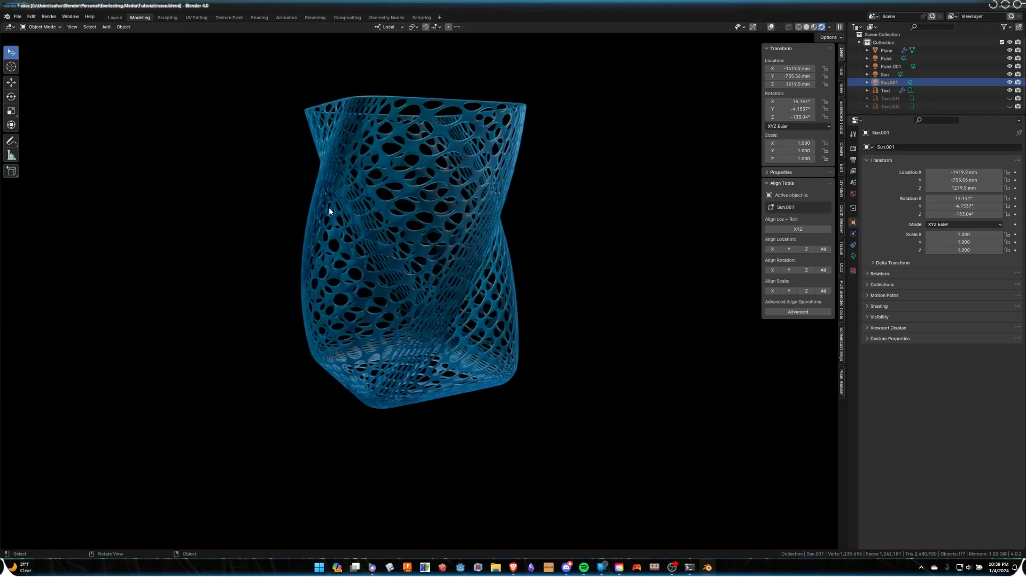
- Switch the viewport to Material Preview shading and select the twisted vase mesh
{"action": "middle_click_drag", "start_coordinate": [329, 217], "coordinate": [524, 291]}
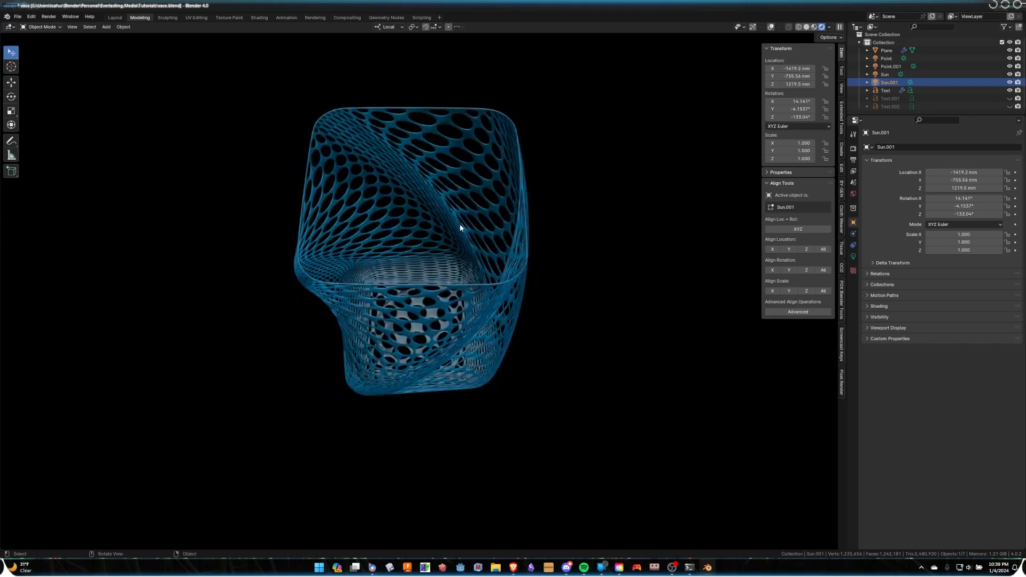
{"action": "middle_click_drag", "start_coordinate": [447, 227], "coordinate": [428, 201]}
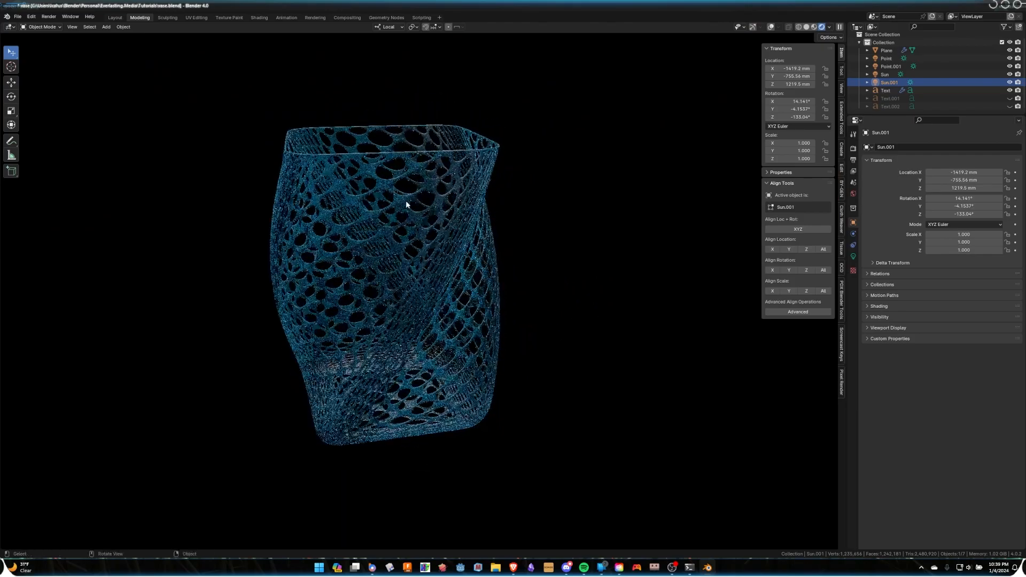
{"action": "middle_click_drag", "start_coordinate": [463, 158], "coordinate": [418, 223]}
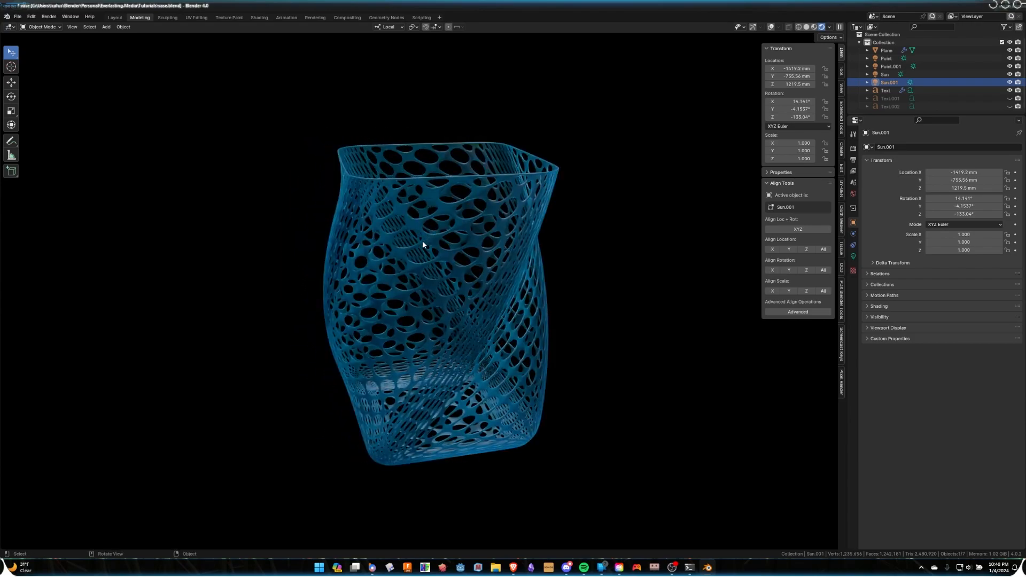
{"action": "key", "text": "z"}
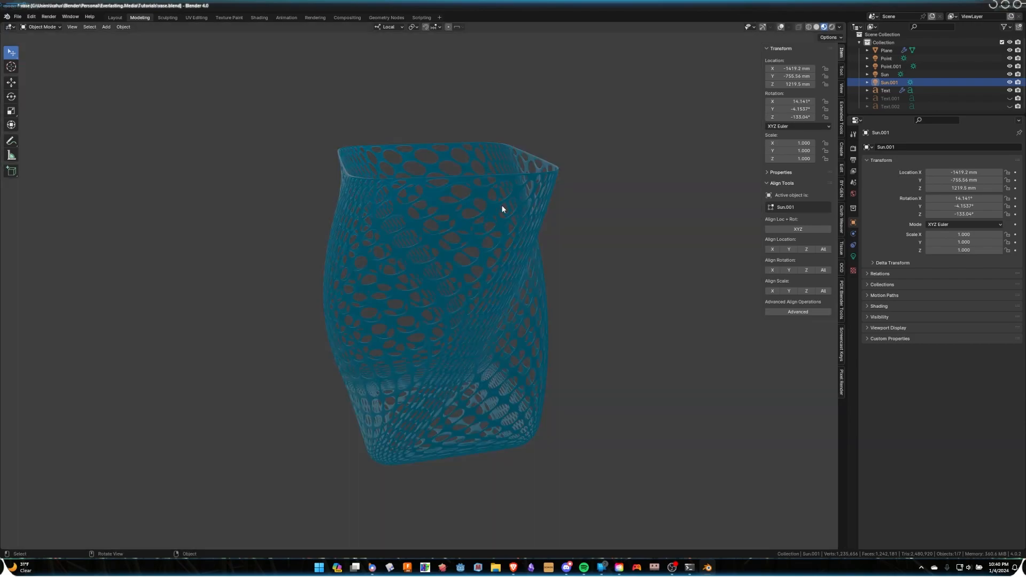
{"action": "left_click", "coordinate": [506, 240]}
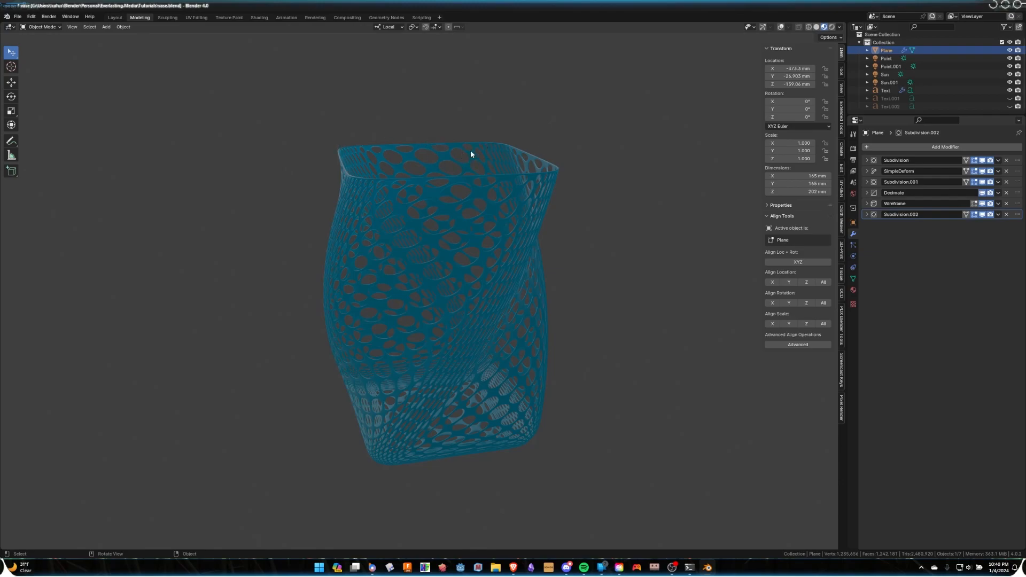
{"action": "middle_click_drag", "start_coordinate": [470, 203], "coordinate": [502, 219]}
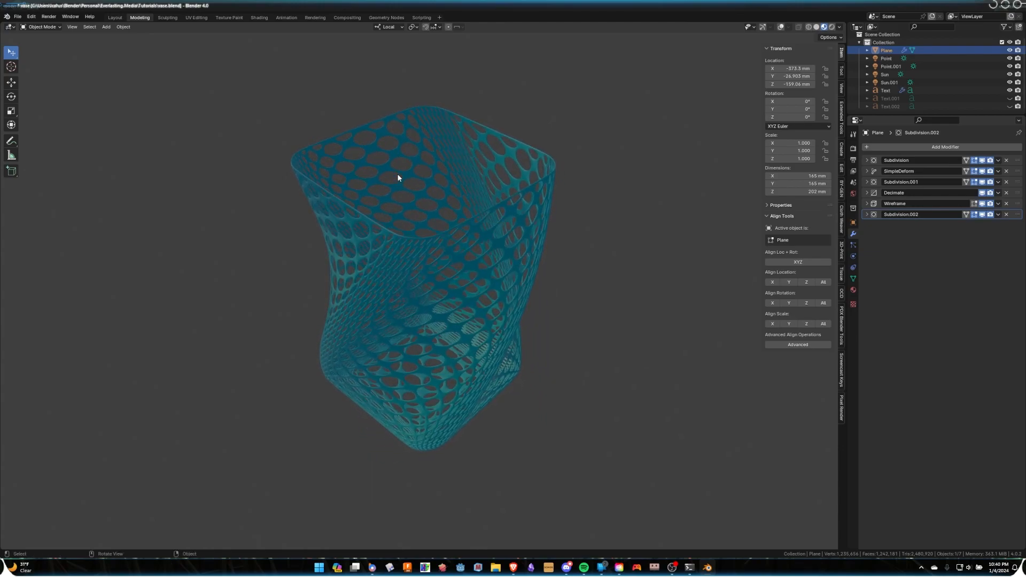
- Switch to Blender Launcher and examine the daily builds available for download and the installed stable versions
{"action": "left_click", "coordinate": [17, 17]}
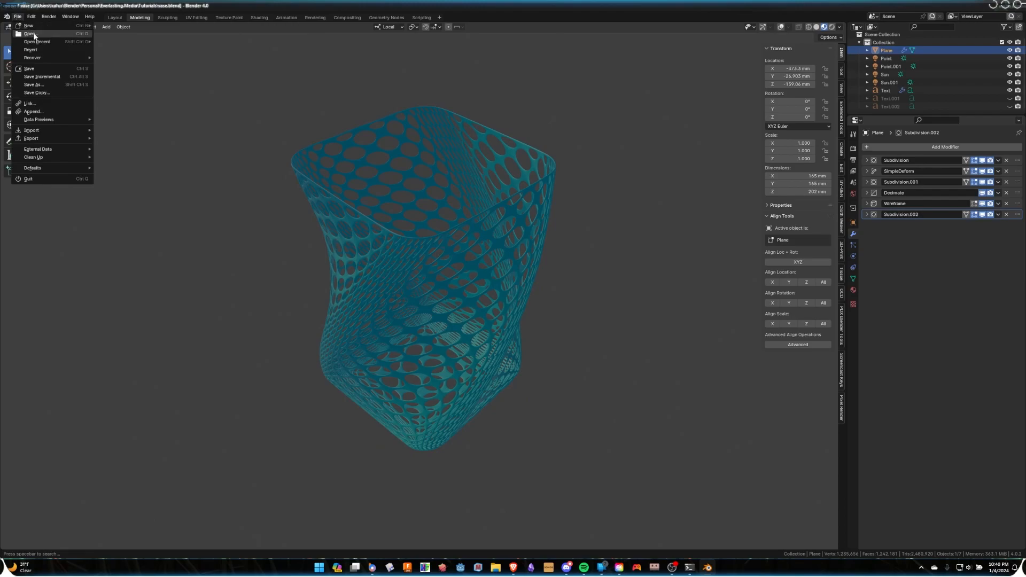
{"action": "right_click", "coordinate": [708, 570]}
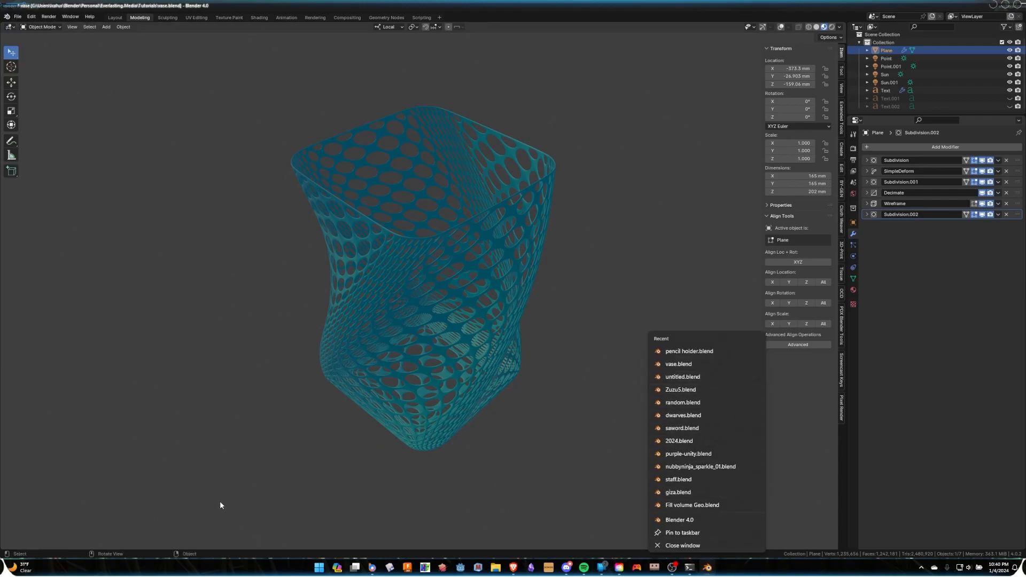
{"action": "left_click", "coordinate": [373, 567]}
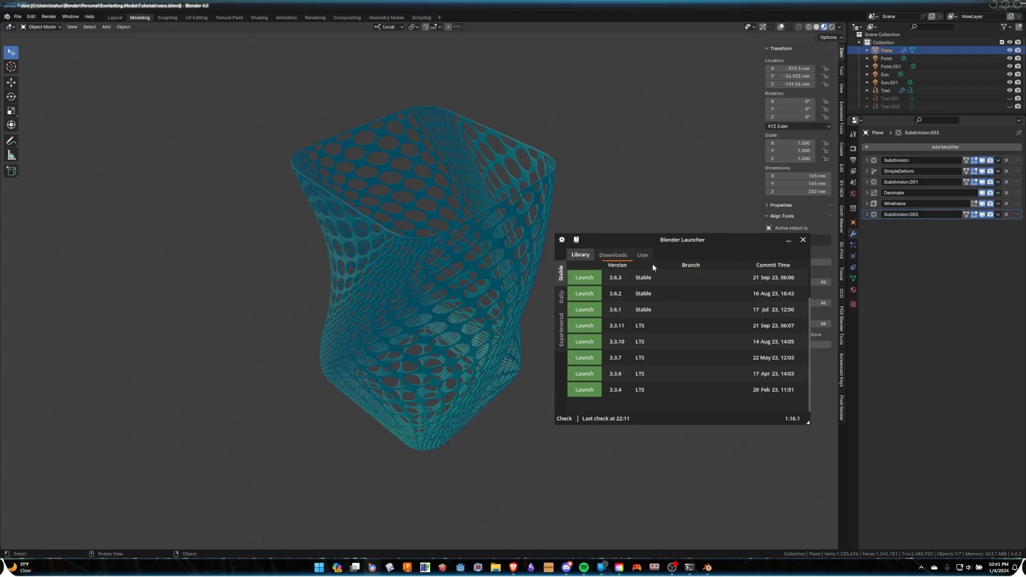
{"action": "left_click", "coordinate": [561, 298]}
{"action": "left_click", "coordinate": [610, 257]}
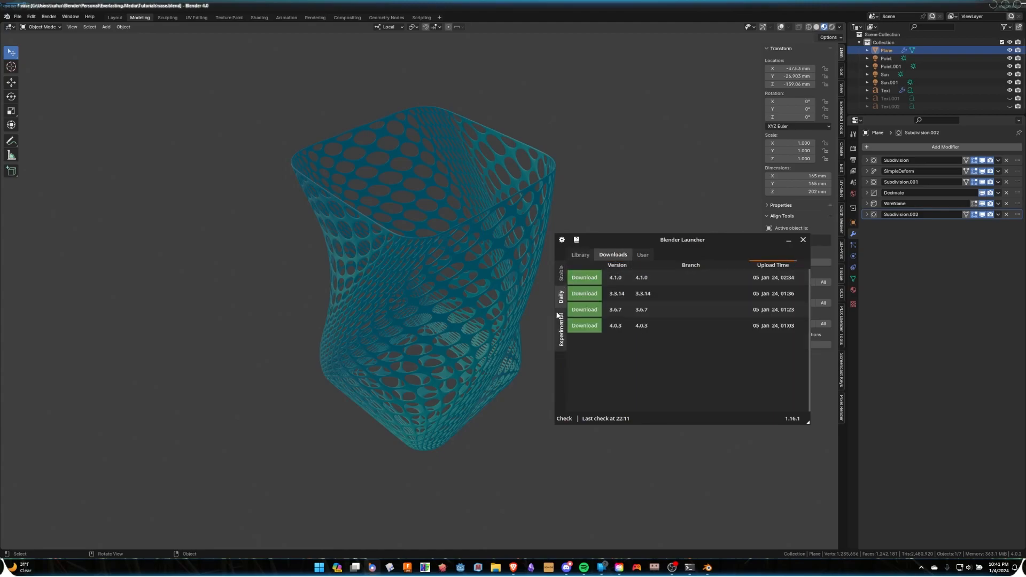
{"action": "left_click", "coordinate": [561, 274]}
{"action": "left_click", "coordinate": [581, 255]}
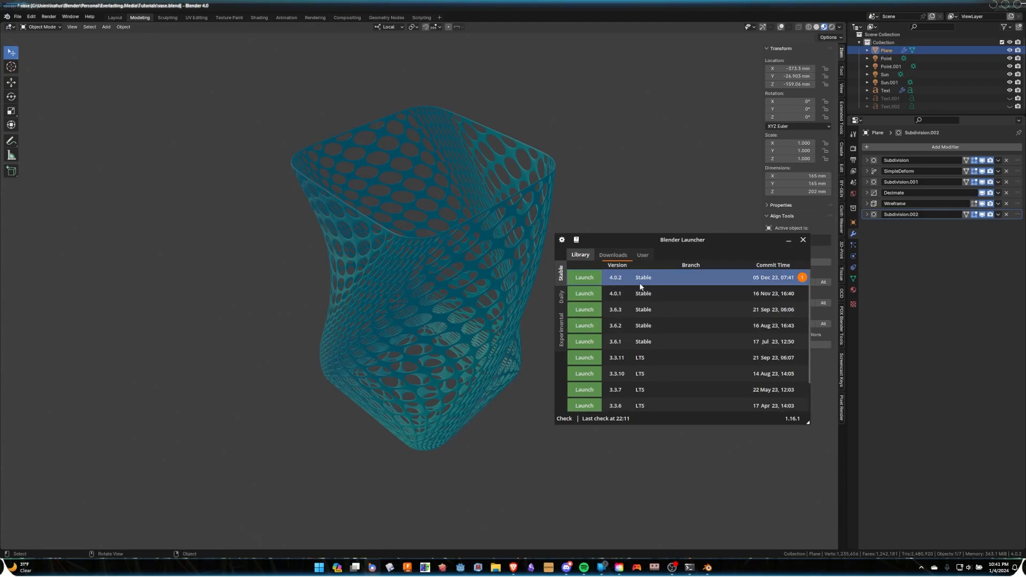
{"action": "scroll", "coordinate": [627, 393], "scroll_direction": "down", "scroll_amount": 1}
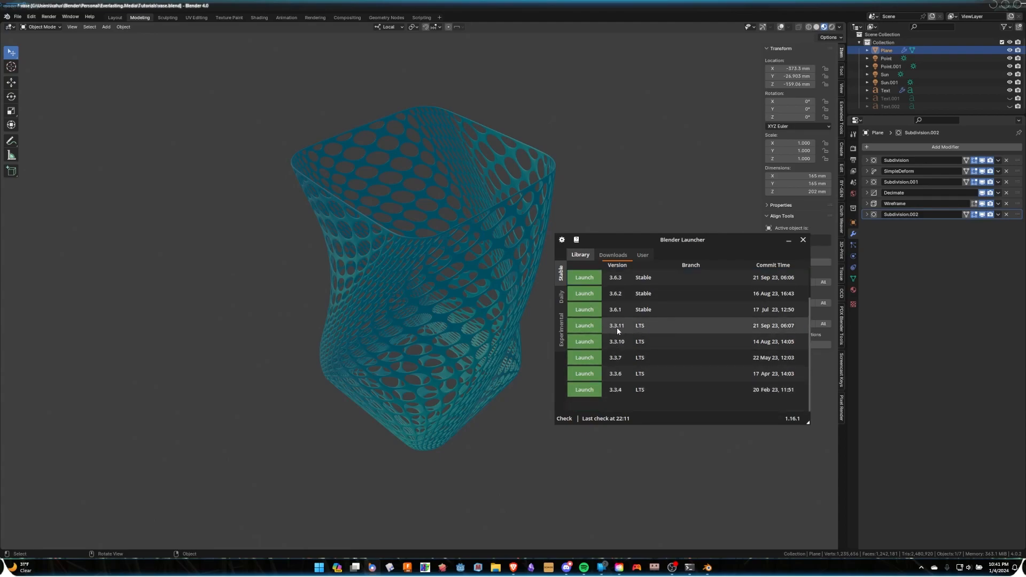
{"action": "scroll", "coordinate": [676, 350], "scroll_direction": "up", "scroll_amount": 1}
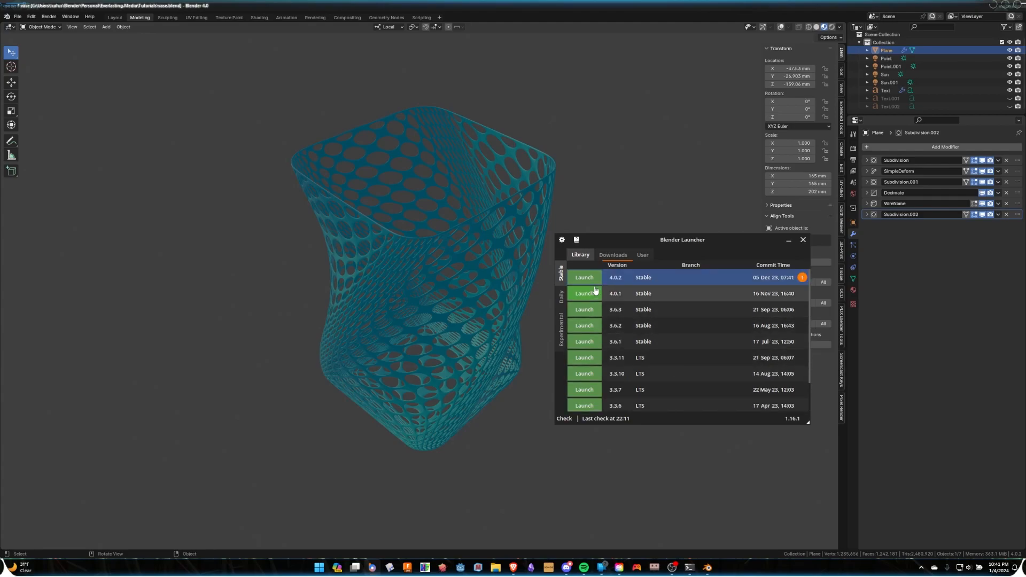
- Compare the installed experimental, daily and stable builds with the stable releases available for download
{"action": "left_click", "coordinate": [562, 329]}
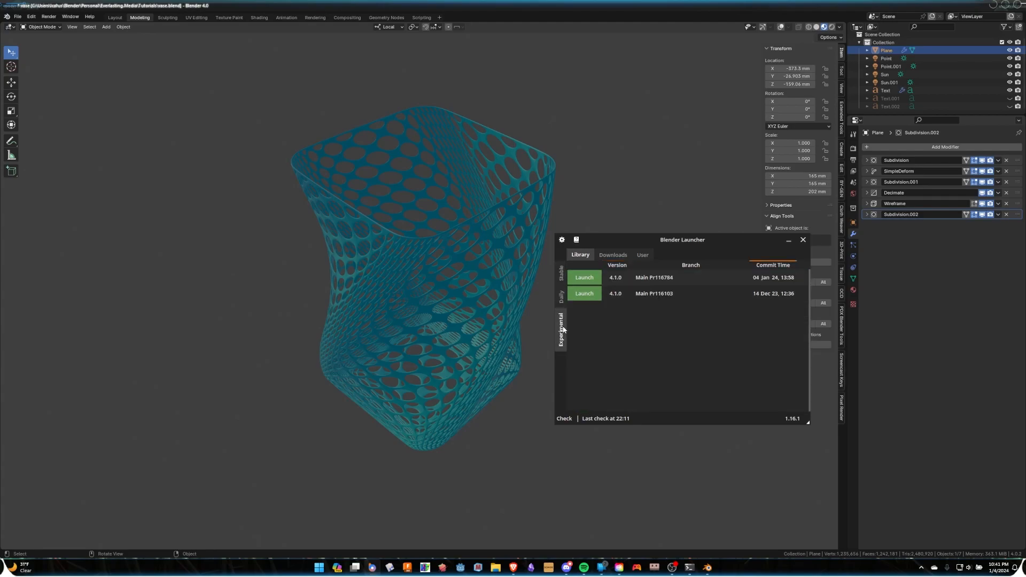
{"action": "left_click", "coordinate": [562, 297]}
{"action": "left_click", "coordinate": [560, 277]}
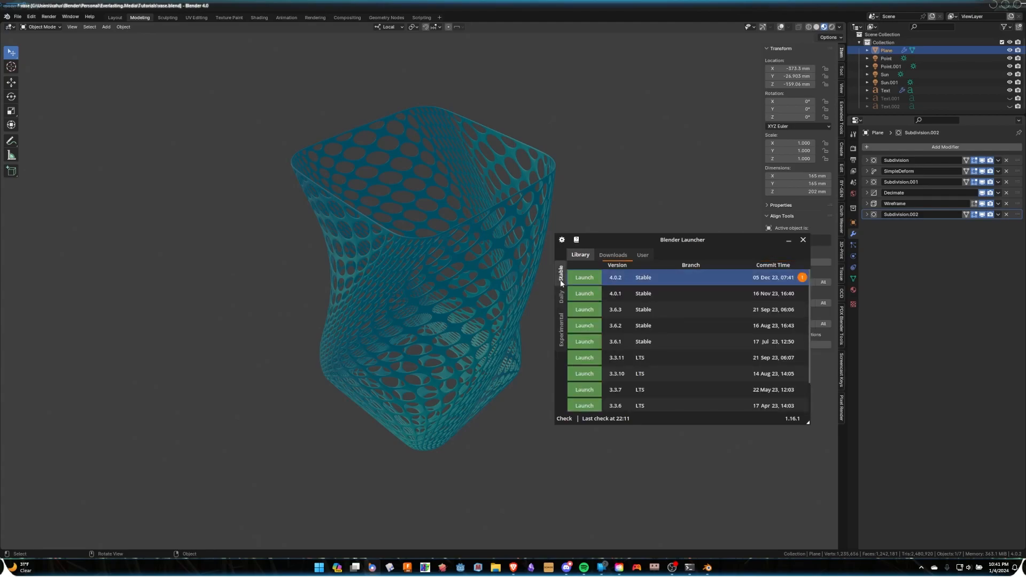
{"action": "scroll", "coordinate": [675, 297], "scroll_direction": "down", "scroll_amount": 1}
{"action": "left_click", "coordinate": [613, 255]}
{"action": "scroll", "coordinate": [668, 315], "scroll_direction": "down", "scroll_amount": 5}
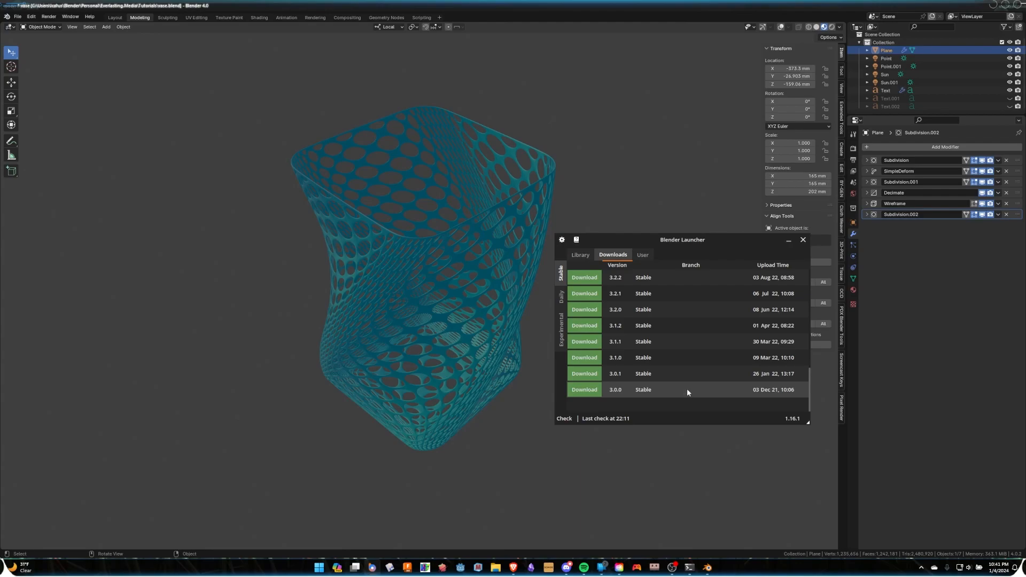
{"action": "scroll", "coordinate": [676, 364], "scroll_direction": "up", "scroll_amount": 5}
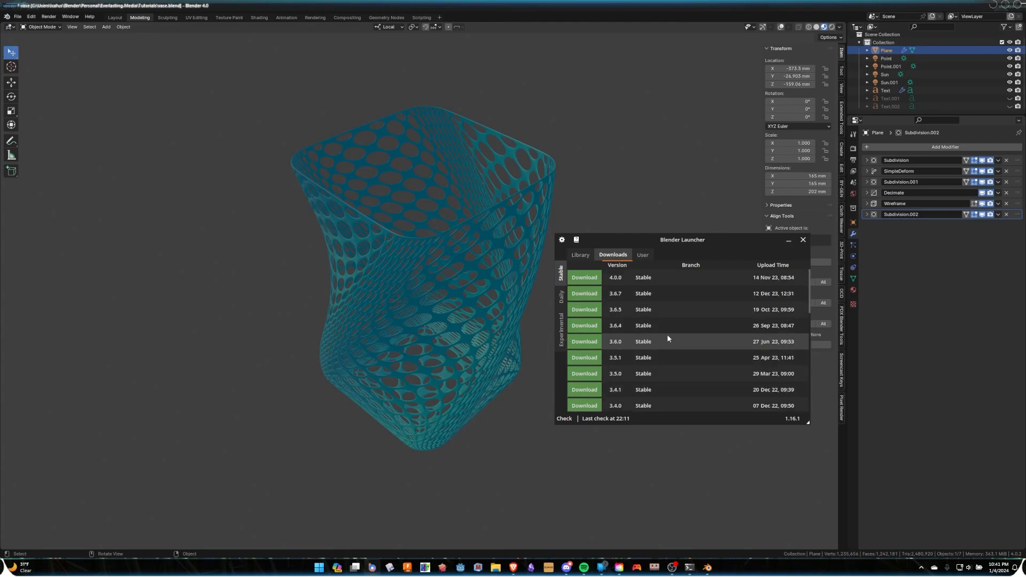
{"action": "left_click", "coordinate": [579, 255]}
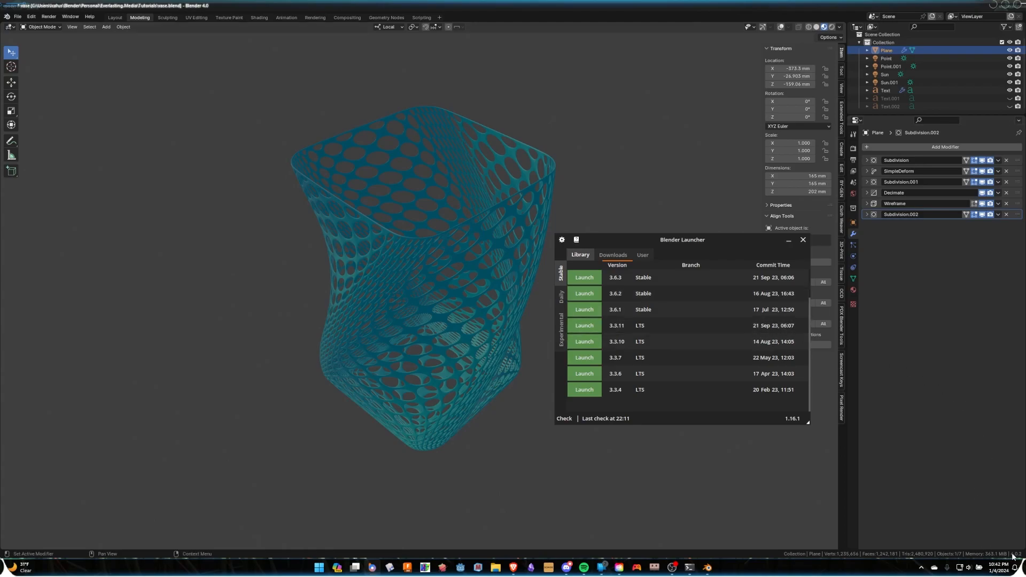
{"action": "left_click", "coordinate": [623, 256]}
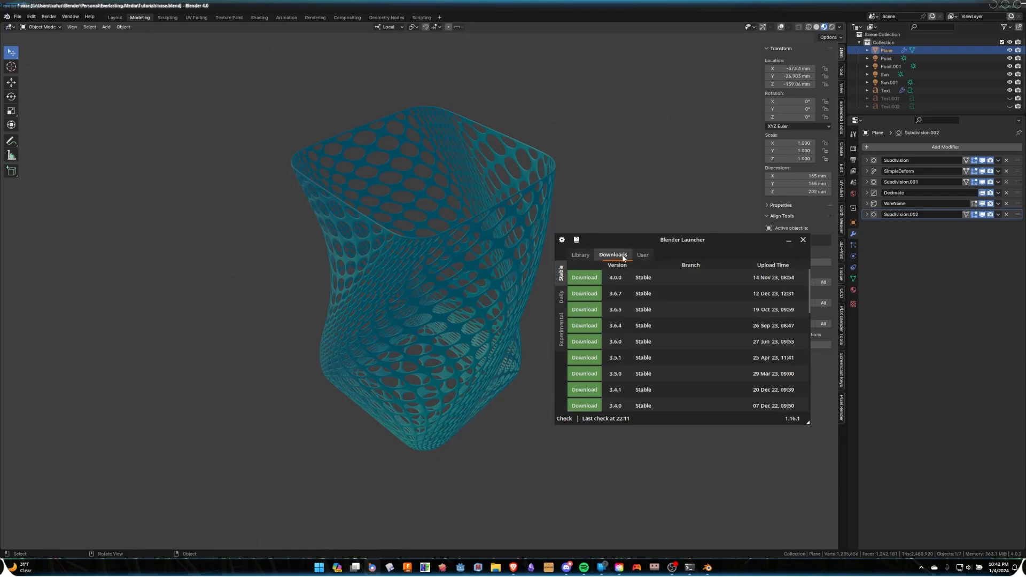
{"action": "left_click", "coordinate": [588, 255]}
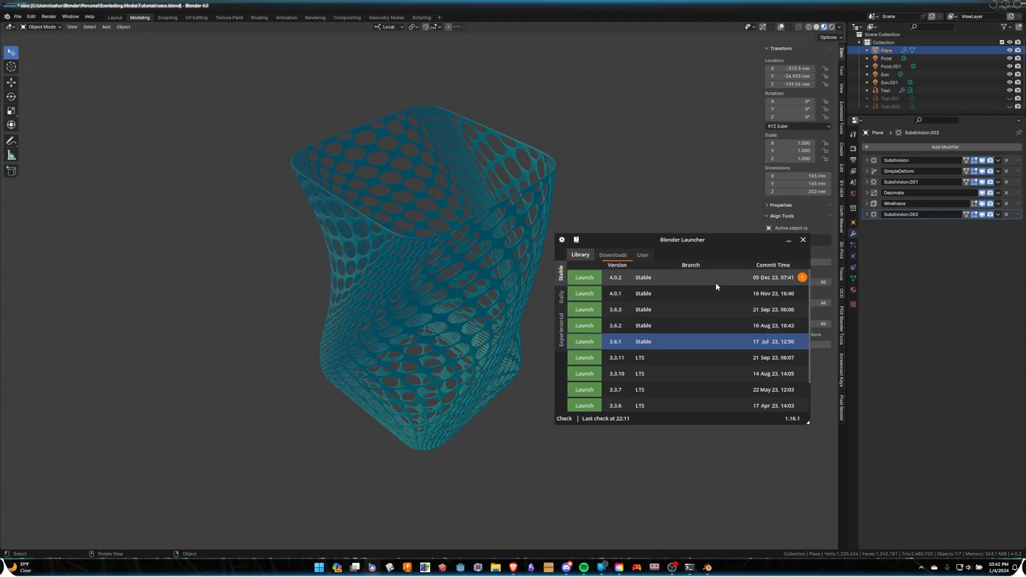
- Open the recent file pencil holder.blend in Blender
{"action": "mouse_move", "coordinate": [442, 231]}
{"action": "middle_mouse_down"}
{"action": "mouse_move", "coordinate": [424, 229]}
{"action": "mouse_move", "coordinate": [451, 231]}
{"action": "mouse_move", "coordinate": [460, 267]}
{"action": "mouse_move", "coordinate": [452, 234]}
{"action": "middle_mouse_up"}
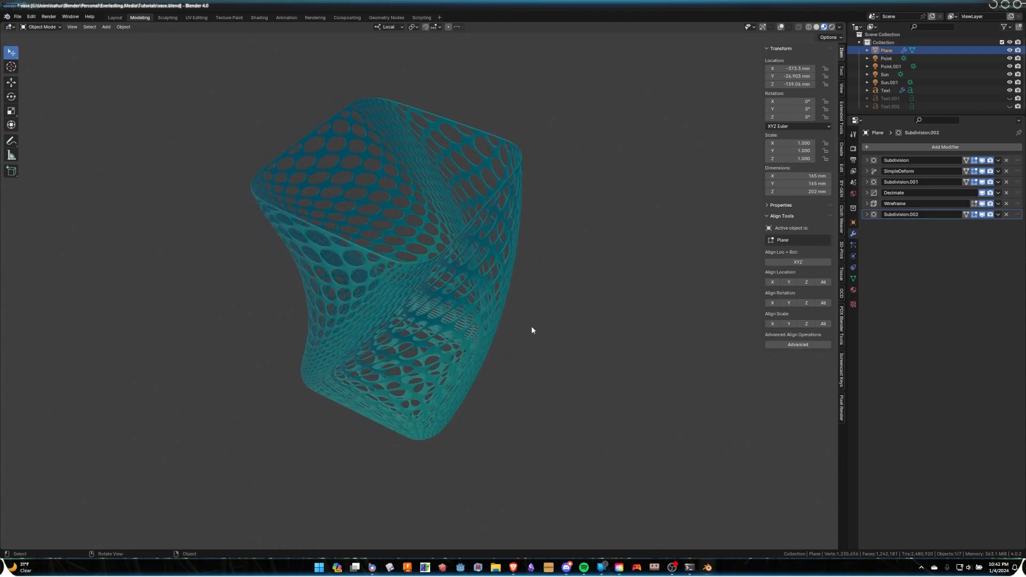
{"action": "right_click", "coordinate": [707, 569]}
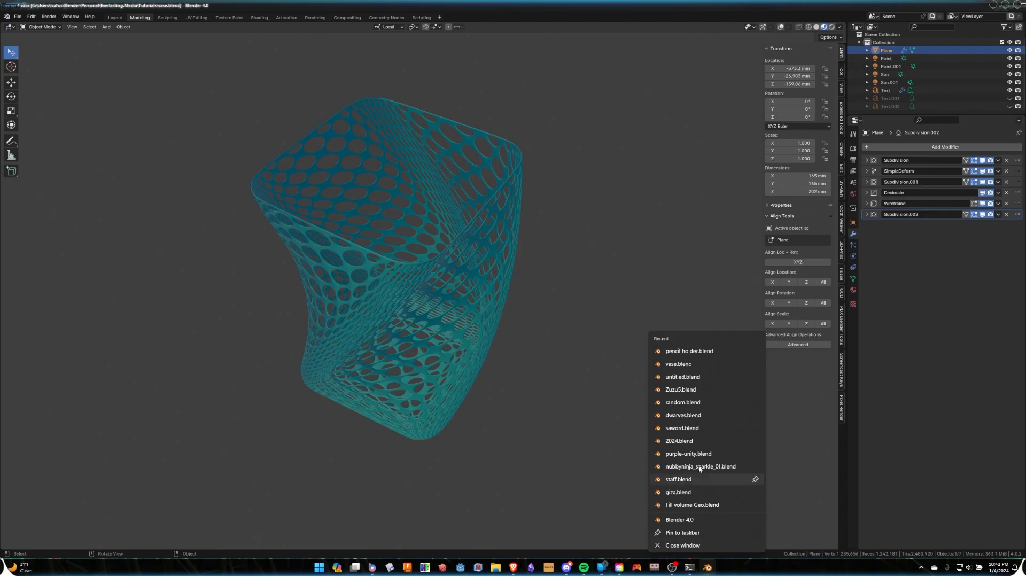
{"action": "left_click", "coordinate": [681, 351]}
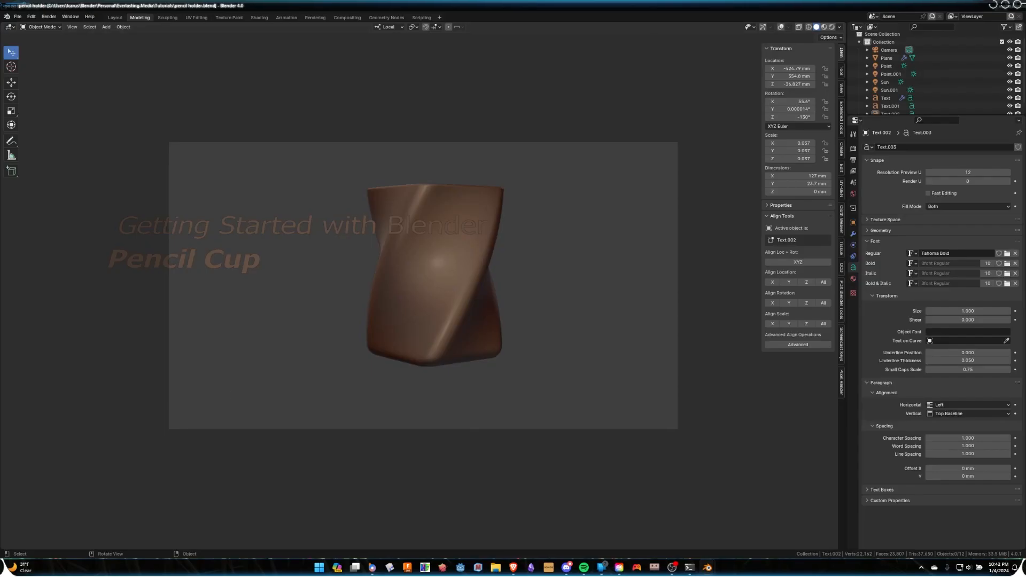
- Select the "Pencil Cup" title text and turn on the viewport gizmos and overlays
{"action": "middle_click_drag", "start_coordinate": [369, 345], "coordinate": [381, 359]}
{"action": "left_click", "coordinate": [247, 307]}
{"action": "left_click", "coordinate": [236, 336], "text": "shift"}
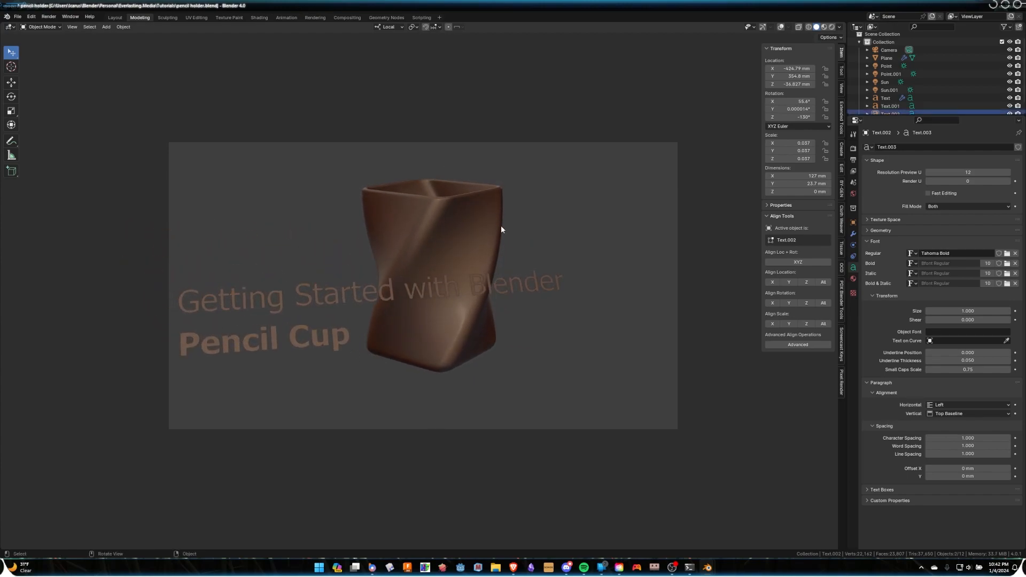
{"action": "left_click", "coordinate": [762, 26]}
{"action": "left_click", "coordinate": [780, 27]}
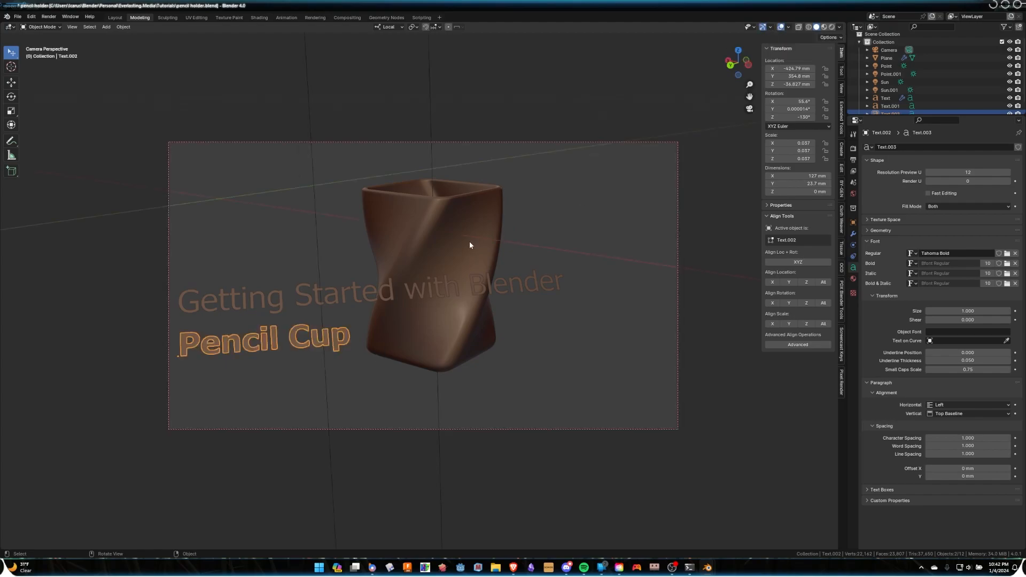
- Show the viewport's View Lock settings at a readable width and select the Camera object while in camera view
{"action": "key", "text": "KP_0"}
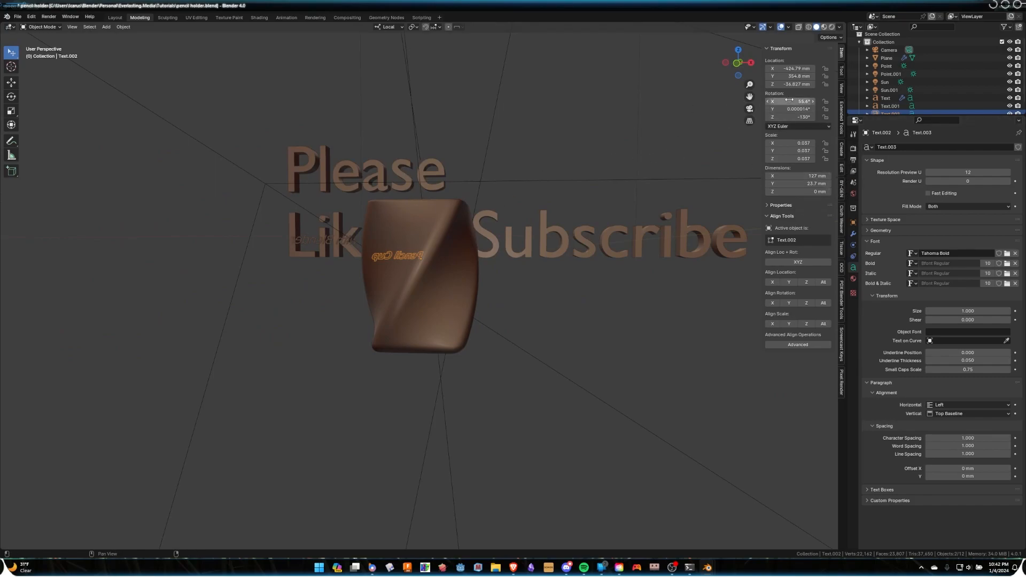
{"action": "left_click", "coordinate": [840, 88]}
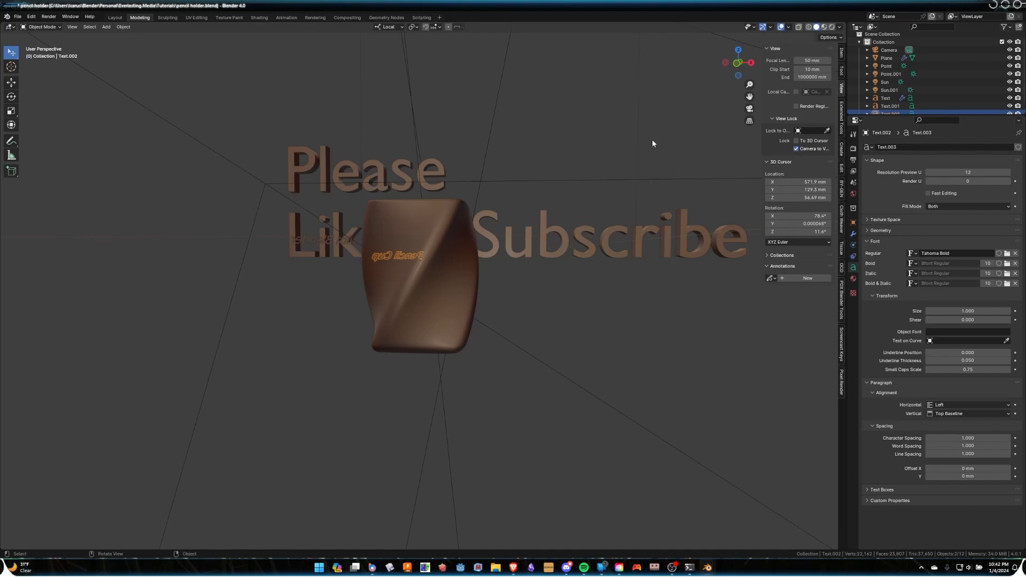
{"action": "key", "text": "KP_0"}
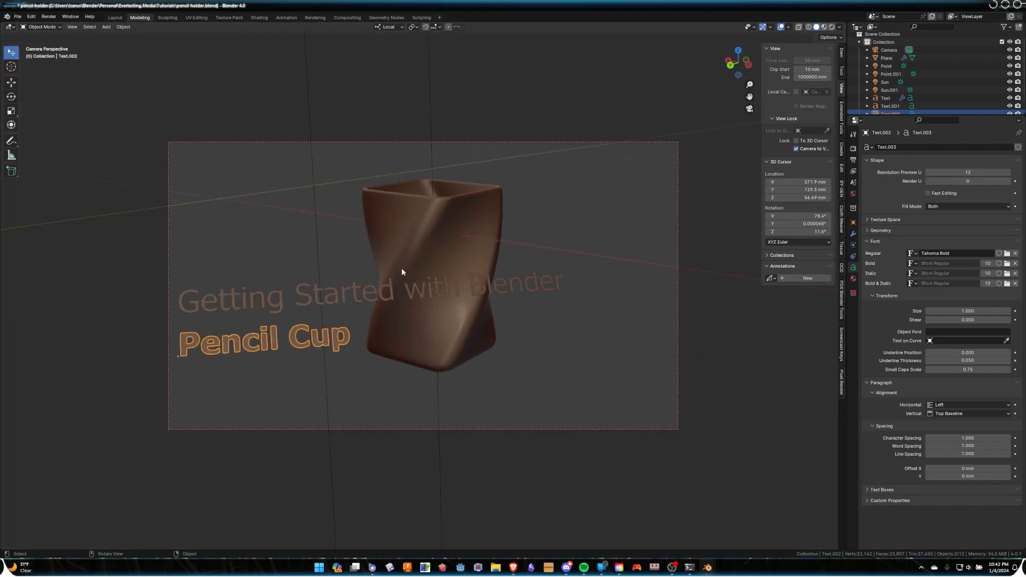
{"action": "left_click", "coordinate": [888, 51]}
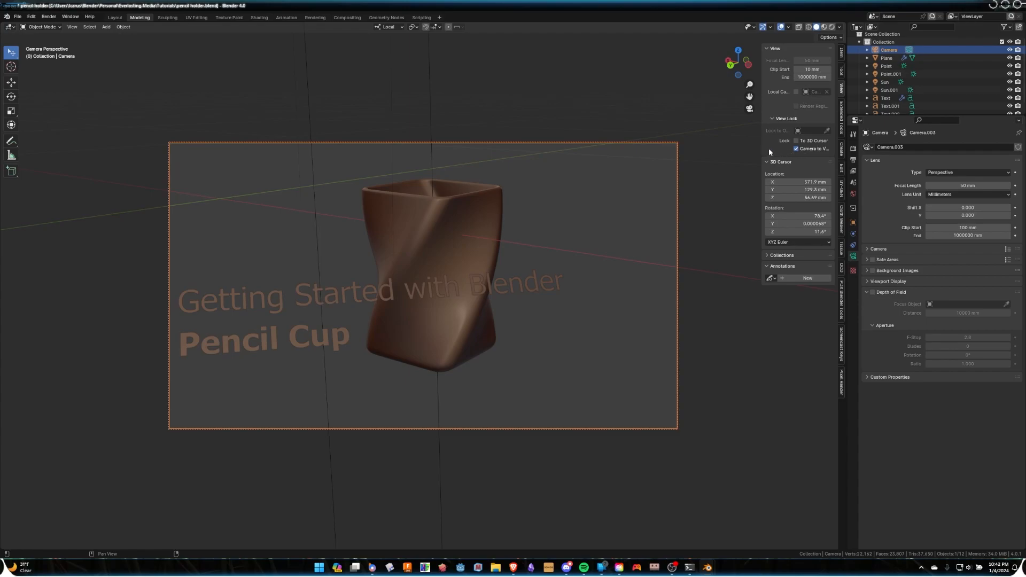
{"action": "left_click_drag", "start_coordinate": [761, 147], "coordinate": [704, 147]}
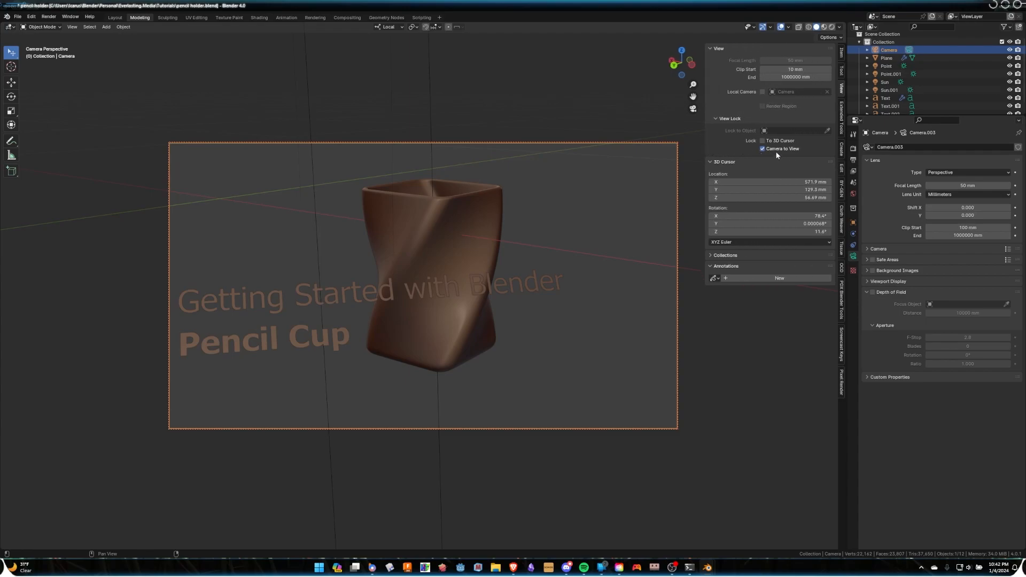
- Reposition the locked camera around the pencil cup and disable the Camera to View lock for free navigation
{"action": "middle_click_drag", "start_coordinate": [537, 235], "coordinate": [475, 241]}
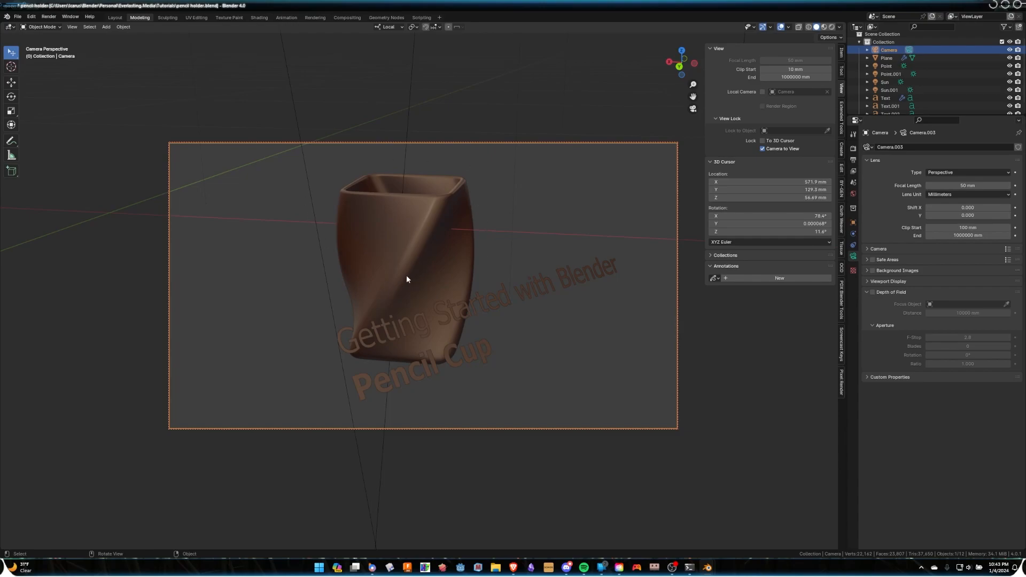
{"action": "middle_click_drag", "start_coordinate": [401, 259], "coordinate": [460, 283]}
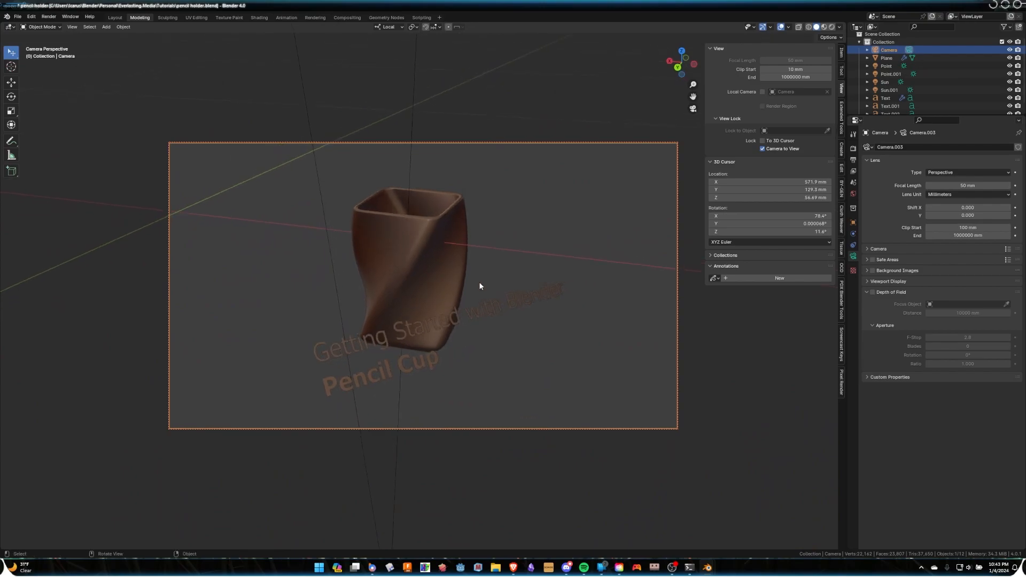
{"action": "left_click", "coordinate": [763, 149]}
{"action": "middle_click_drag", "start_coordinate": [605, 223], "coordinate": [606, 227]}
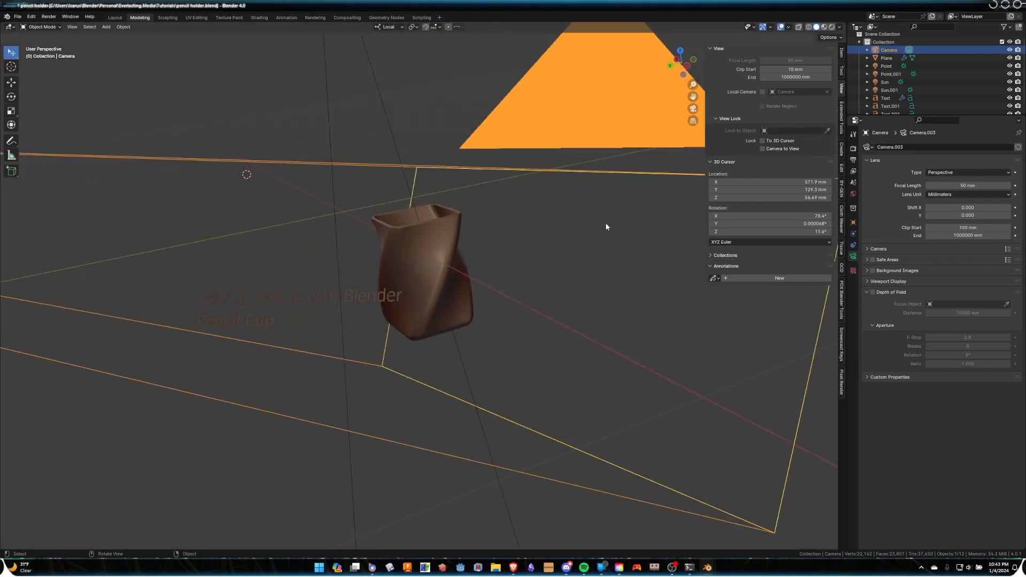
{"action": "middle_click_drag", "start_coordinate": [575, 297], "coordinate": [319, 20]}
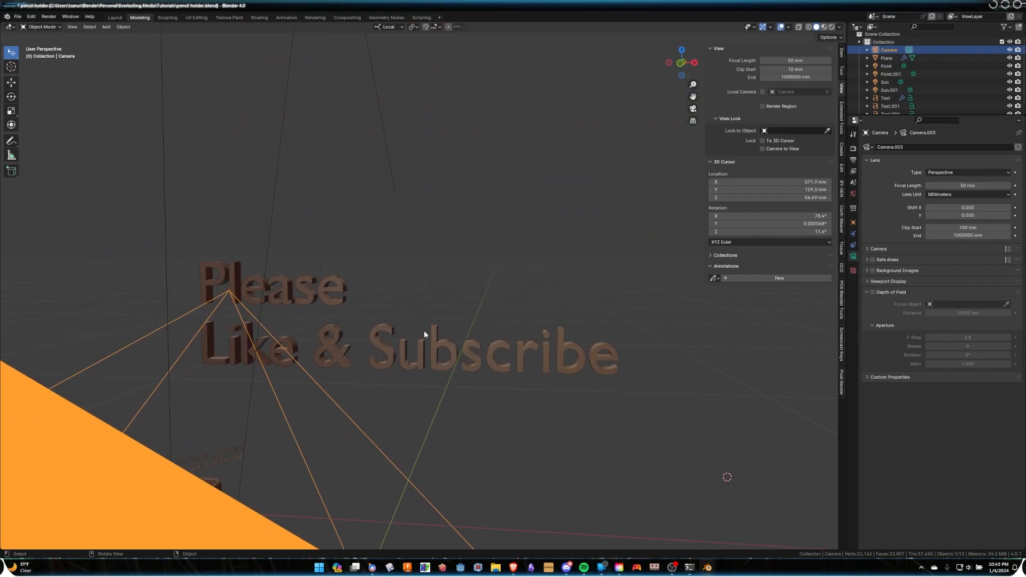
{"action": "middle_click_drag", "start_coordinate": [216, 277], "coordinate": [522, 320]}
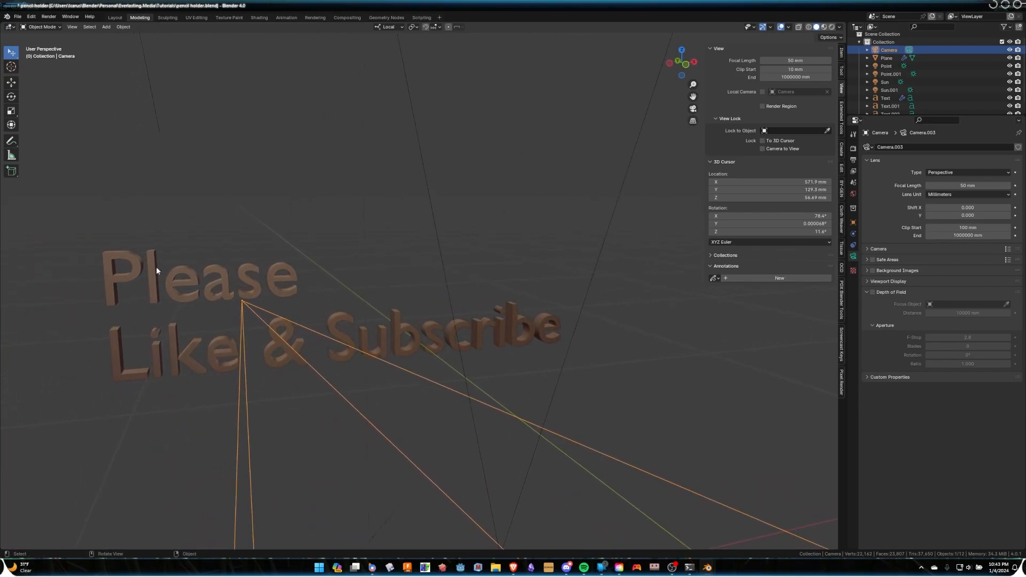
{"action": "mouse_move", "coordinate": [306, 252]}
{"action": "middle_mouse_down"}
{"action": "mouse_move", "coordinate": [499, 277]}
{"action": "mouse_move", "coordinate": [482, 300]}
{"action": "mouse_move", "coordinate": [492, 321]}
{"action": "mouse_move", "coordinate": [460, 172]}
{"action": "mouse_move", "coordinate": [427, 306]}
{"action": "middle_mouse_up"}
{"action": "mouse_move", "coordinate": [411, 381]}
{"action": "middle_mouse_down"}
{"action": "mouse_move", "coordinate": [458, 373]}
{"action": "mouse_move", "coordinate": [380, 225]}
{"action": "mouse_move", "coordinate": [396, 353]}
{"action": "middle_mouse_up"}
{"action": "key", "text": "g"}
{"action": "key", "text": "x"}
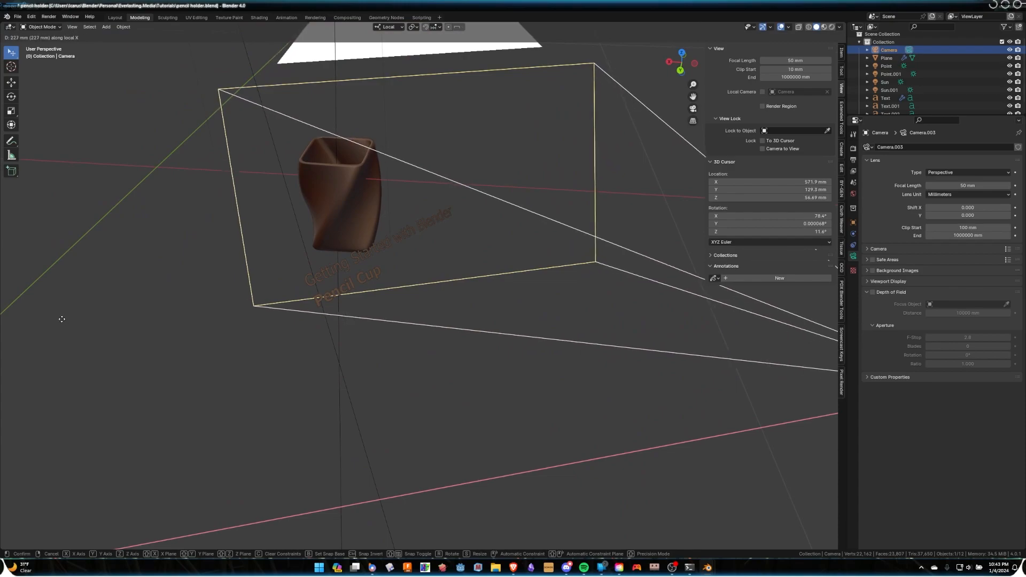
{"action": "right_click", "coordinate": [126, 284]}
- Move the selected Camera about 4194 mm along its local X axis, clear of the pencil cup
{"action": "scroll", "coordinate": [190, 276], "scroll_direction": "down", "scroll_amount": 4}
{"action": "scroll", "coordinate": [190, 275], "scroll_direction": "down", "scroll_amount": 5}
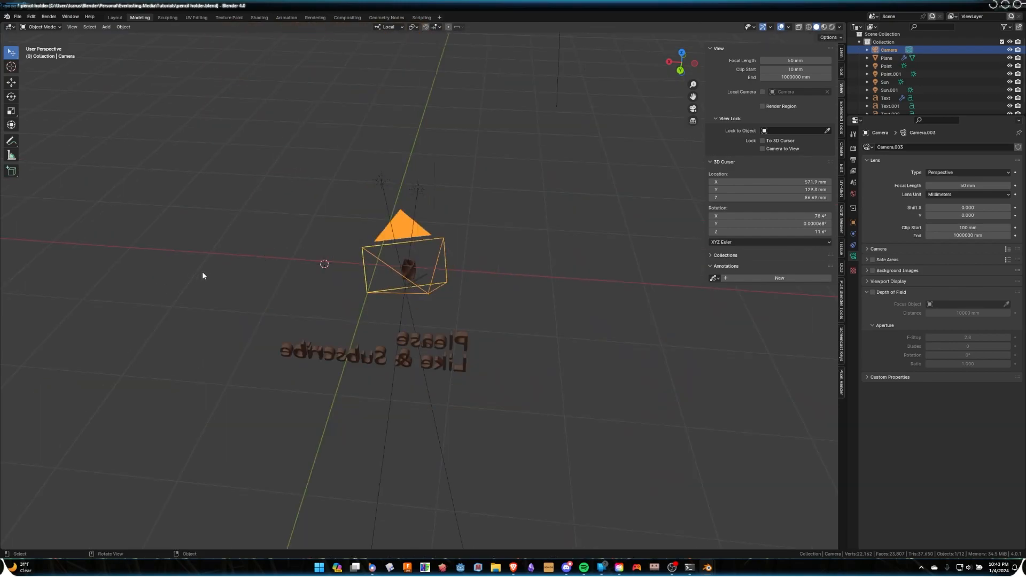
{"action": "key", "text": "g"}
{"action": "key", "text": "x"}
{"action": "key", "text": "x"}
{"action": "left_click", "coordinate": [644, 265]}
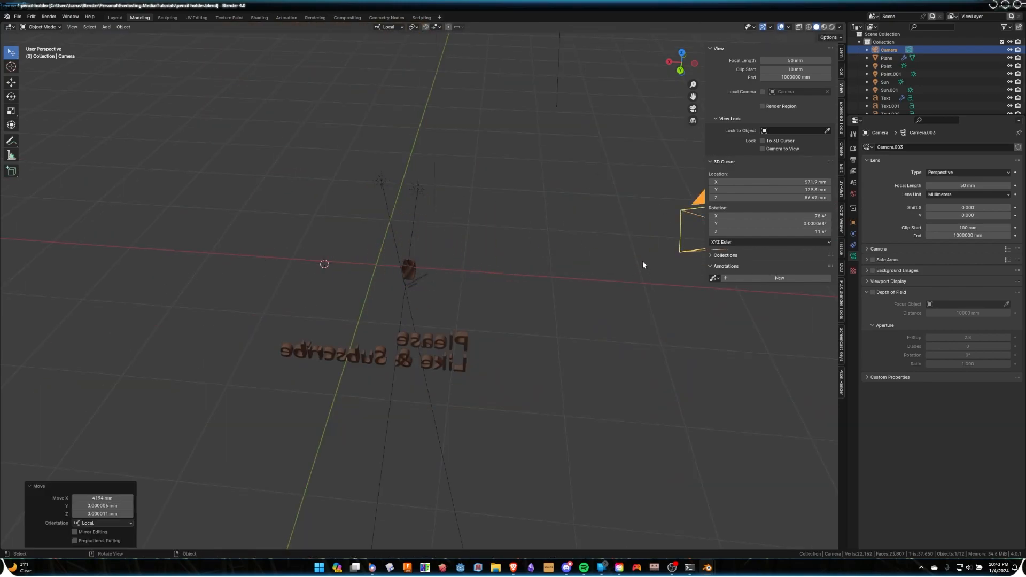
- Enable the Screencast Keys add-on display in the viewport and collapse its settings
{"action": "left_click", "coordinate": [842, 345]}
{"action": "left_click", "coordinate": [717, 49]}
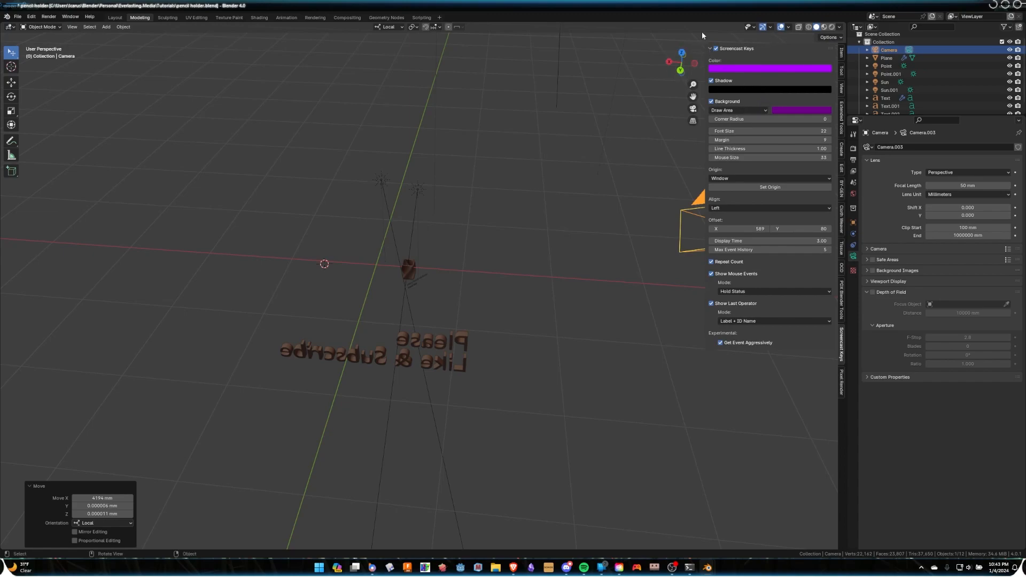
{"action": "left_click", "coordinate": [709, 48]}
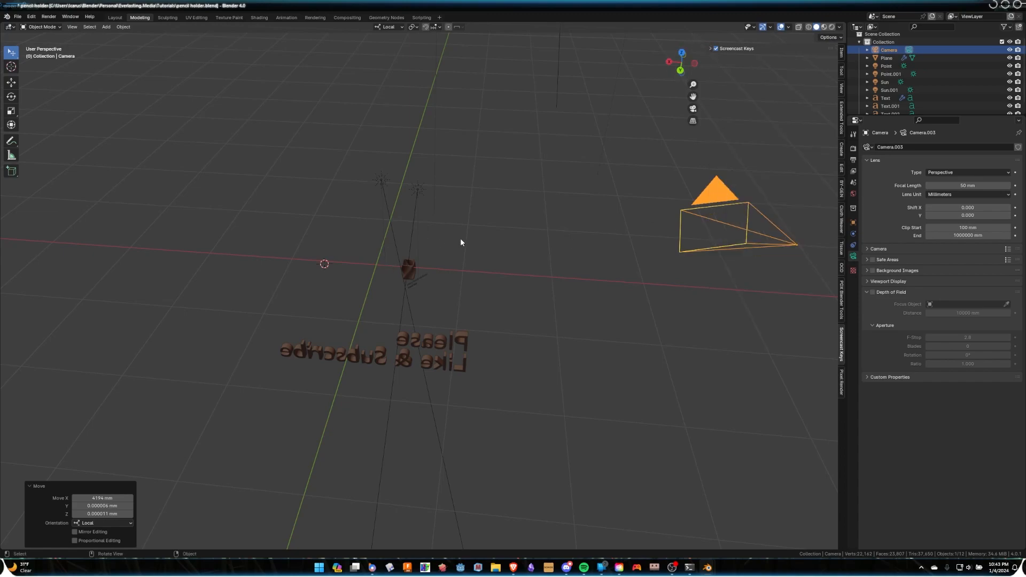
- Select the "Please Like & Subscribe" text object and hide it from the viewport
{"action": "scroll", "coordinate": [491, 242], "scroll_direction": "up", "scroll_amount": 3}
{"action": "middle_click_drag", "start_coordinate": [499, 243], "coordinate": [453, 286]}
{"action": "scroll", "coordinate": [453, 285], "scroll_direction": "up", "scroll_amount": 4}
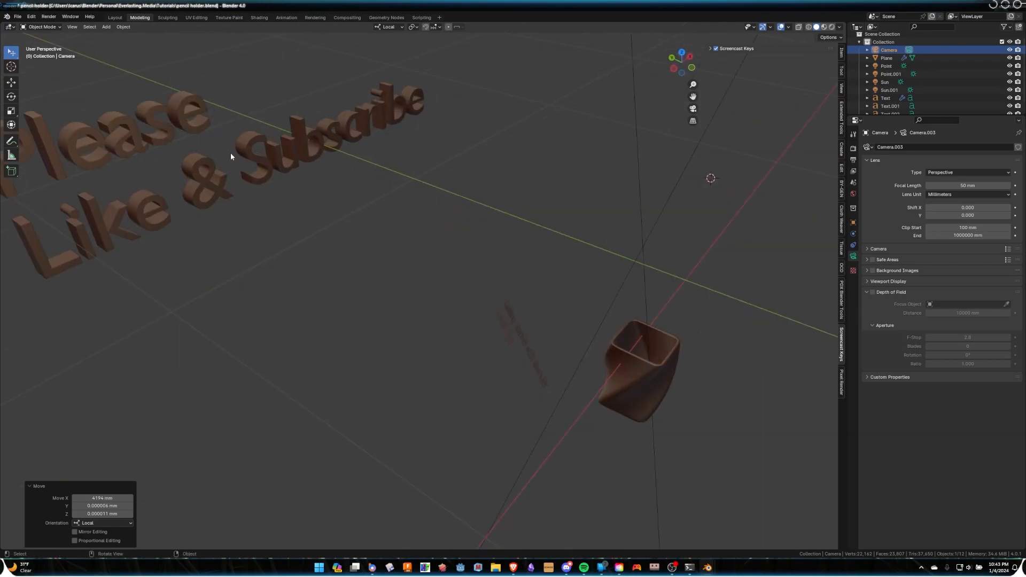
{"action": "left_click", "coordinate": [224, 177]}
{"action": "scroll", "coordinate": [222, 180], "scroll_direction": "down", "scroll_amount": 3}
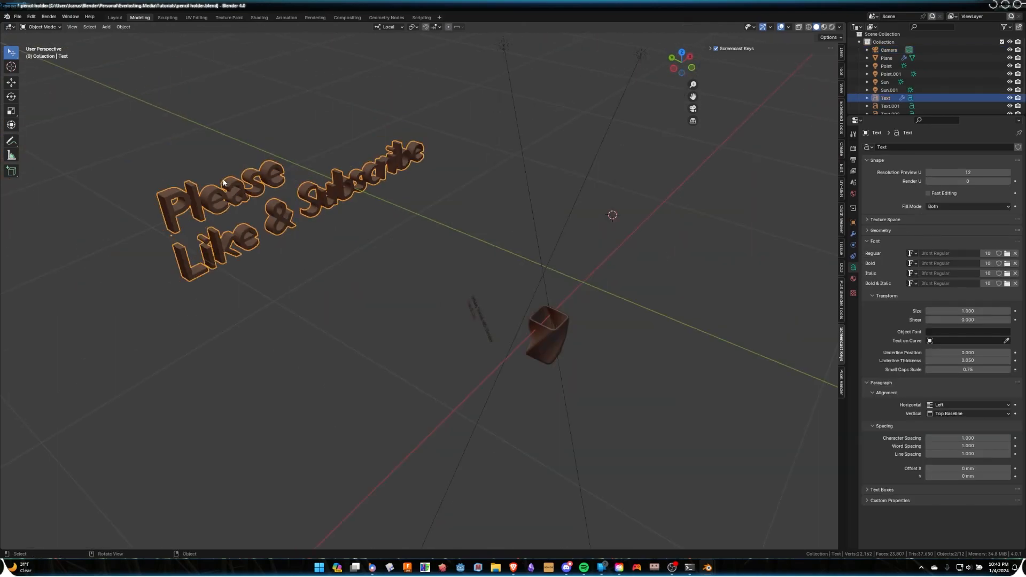
{"action": "key", "text": "h"}
- Hide both the "Getting Started with Blender" and "Pencil Cup" title texts and switch the selection tool to Tweak
{"action": "middle_click_drag", "start_coordinate": [311, 188], "coordinate": [436, 274]}
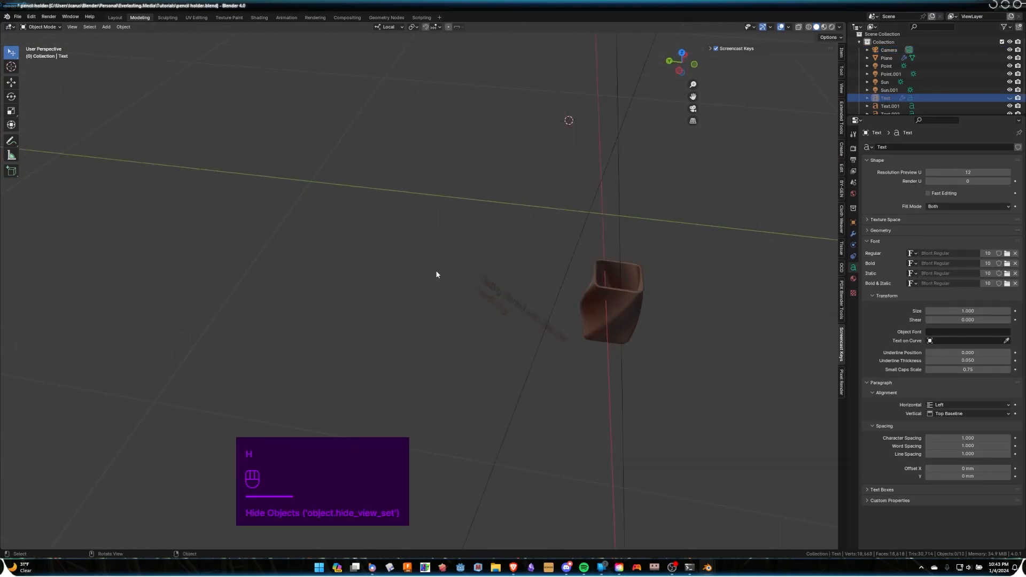
{"action": "left_click", "coordinate": [520, 314]}
{"action": "left_click", "coordinate": [504, 309], "text": "shift"}
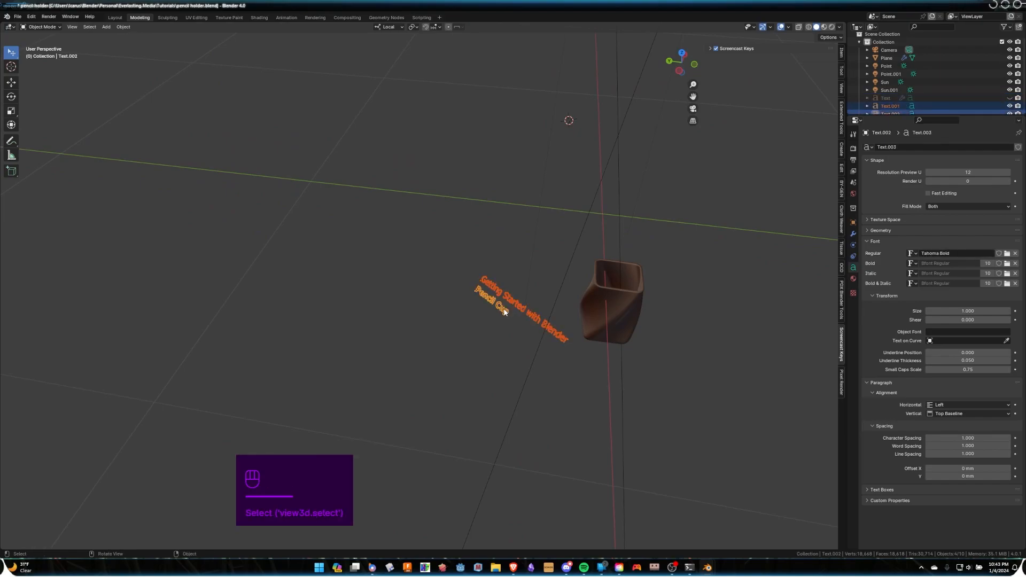
{"action": "key", "text": "h"}
{"action": "key", "text": "w"}
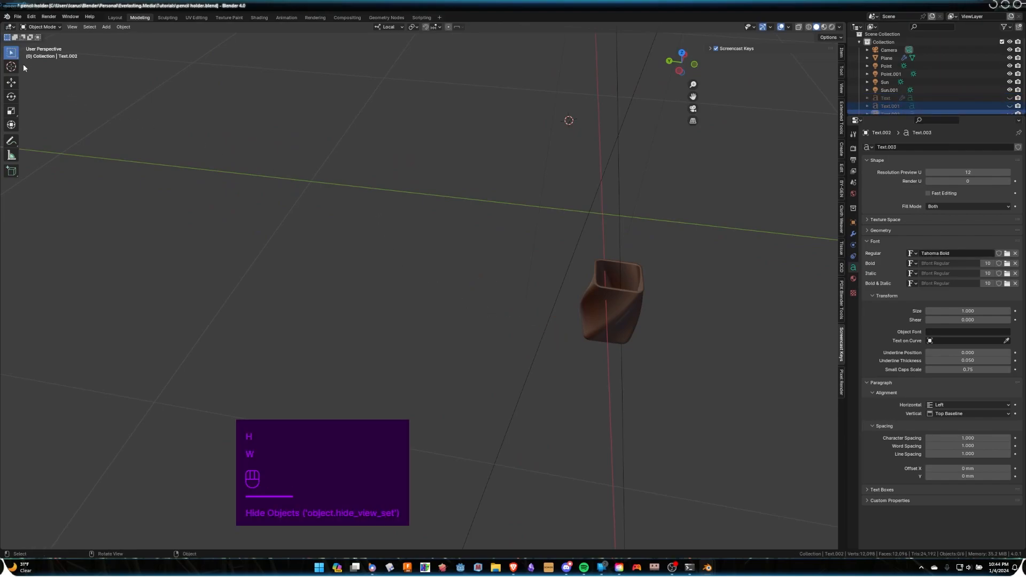
- Reveal all hidden objects in the scene and undo that reveal
{"action": "mouse_move", "coordinate": [272, 194]}
{"action": "middle_mouse_down"}
{"action": "mouse_move", "coordinate": [385, 190]}
{"action": "mouse_move", "coordinate": [371, 193]}
{"action": "mouse_move", "coordinate": [512, 241]}
{"action": "middle_mouse_up"}
{"action": "scroll", "coordinate": [512, 242], "scroll_direction": "down", "scroll_amount": 4}
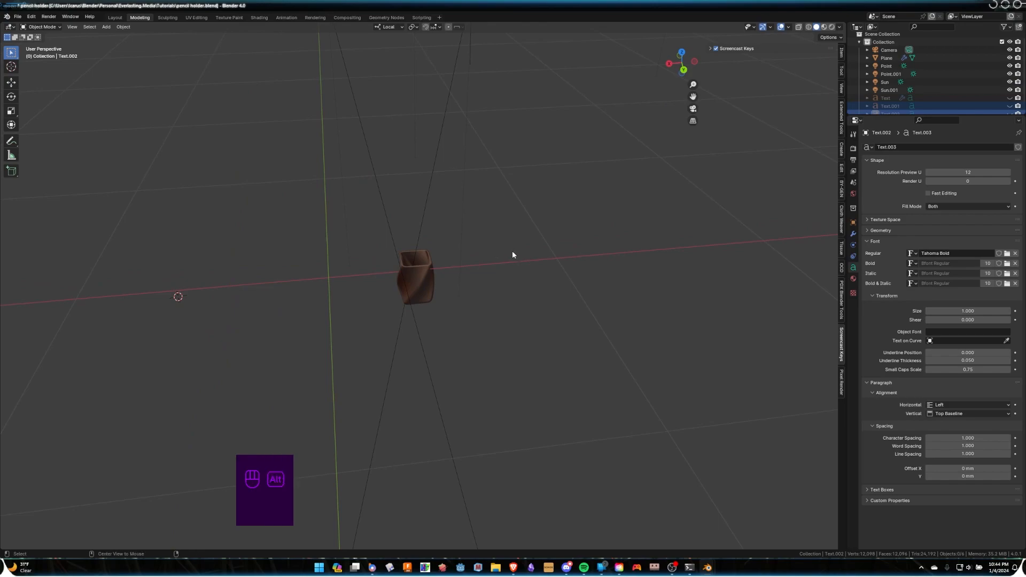
{"action": "key", "text": "alt+h"}
{"action": "scroll", "coordinate": [518, 259], "scroll_direction": "down", "scroll_amount": 3}
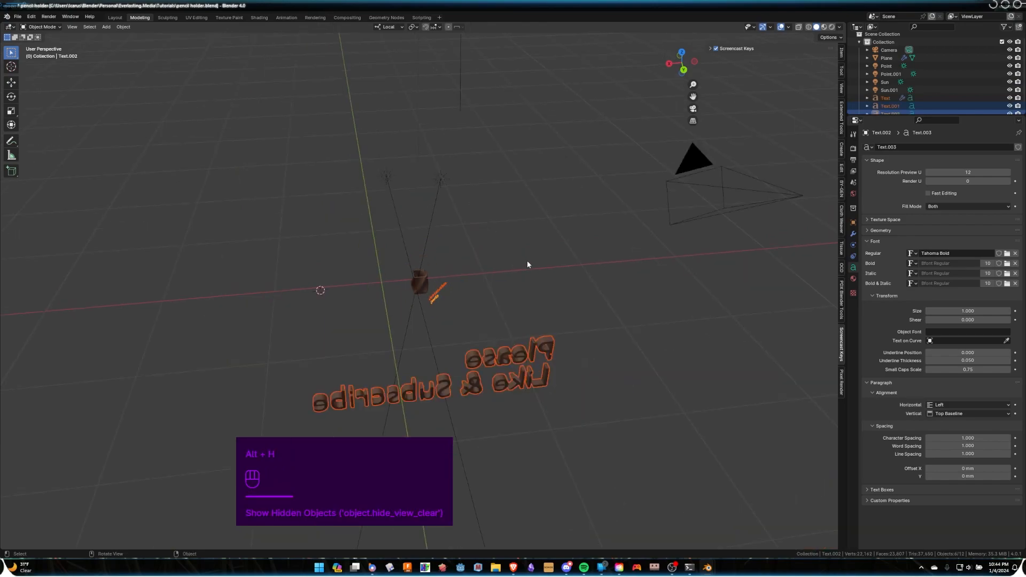
{"action": "key", "text": "ctrl+z"}
{"action": "scroll", "coordinate": [528, 259], "scroll_direction": "up", "scroll_amount": 6}
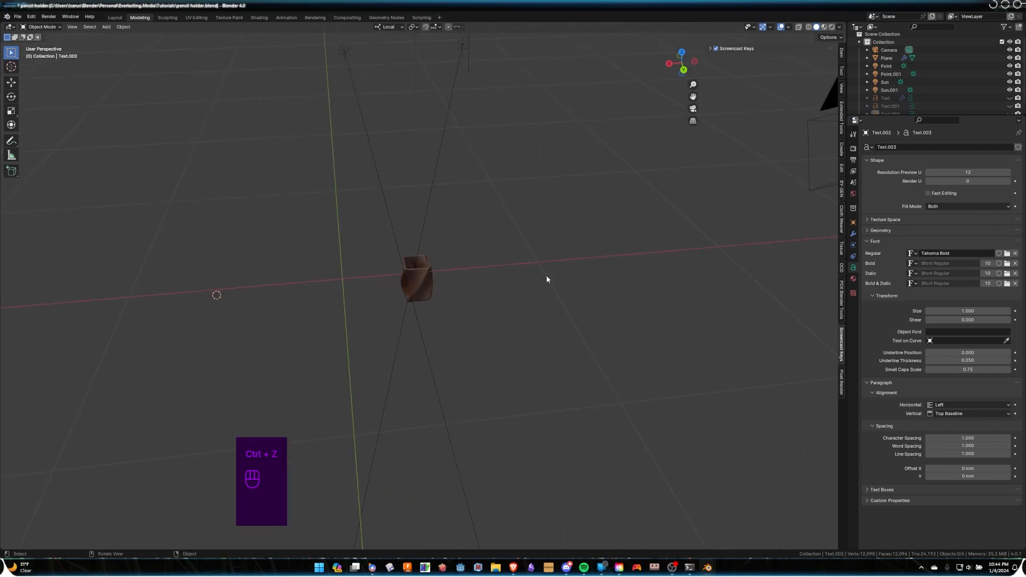
- Select both sun lights and move them about -3990 mm along their local X axes, away from the pencil cup
{"action": "mouse_move", "coordinate": [547, 278]}
{"action": "middle_mouse_down"}
{"action": "mouse_move", "coordinate": [533, 259]}
{"action": "mouse_move", "coordinate": [494, 257]}
{"action": "middle_mouse_up"}
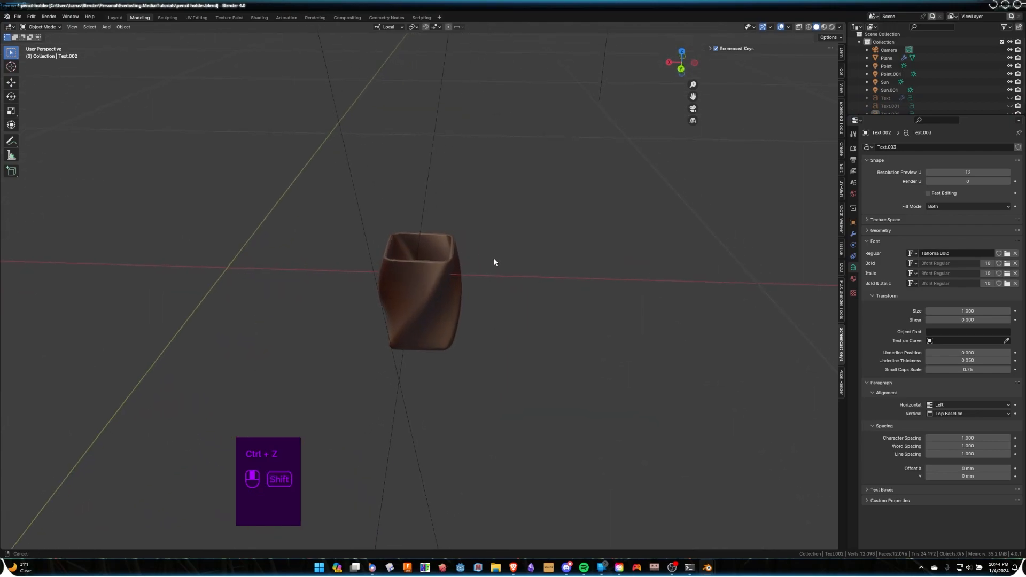
{"action": "left_click", "coordinate": [424, 189]}
{"action": "left_click", "coordinate": [353, 188], "text": "shift"}
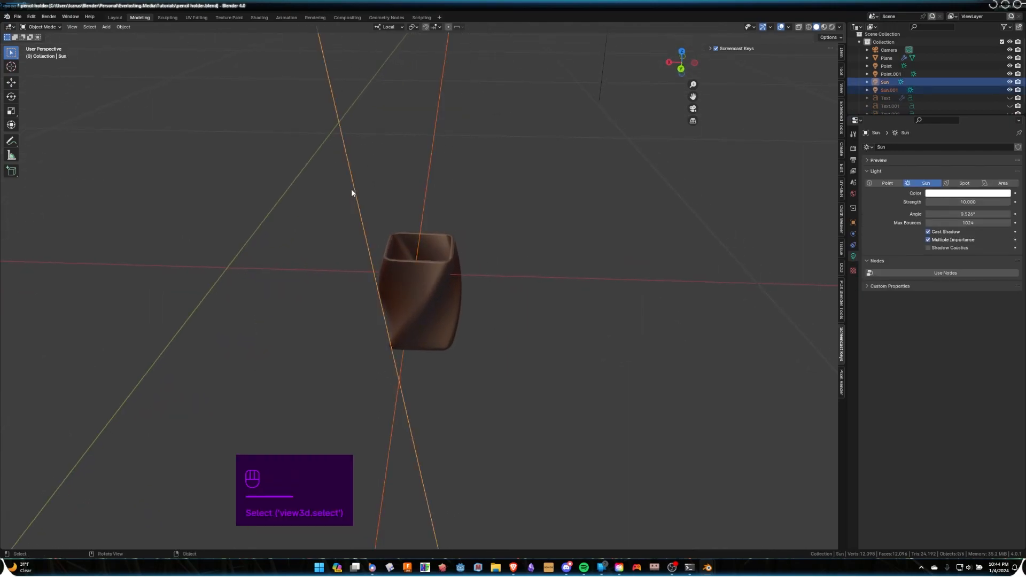
{"action": "scroll", "coordinate": [353, 190], "scroll_direction": "down", "scroll_amount": 5}
{"action": "scroll", "coordinate": [354, 192], "scroll_direction": "down", "scroll_amount": 3}
{"action": "key", "text": "g"}
{"action": "key", "text": "x"}
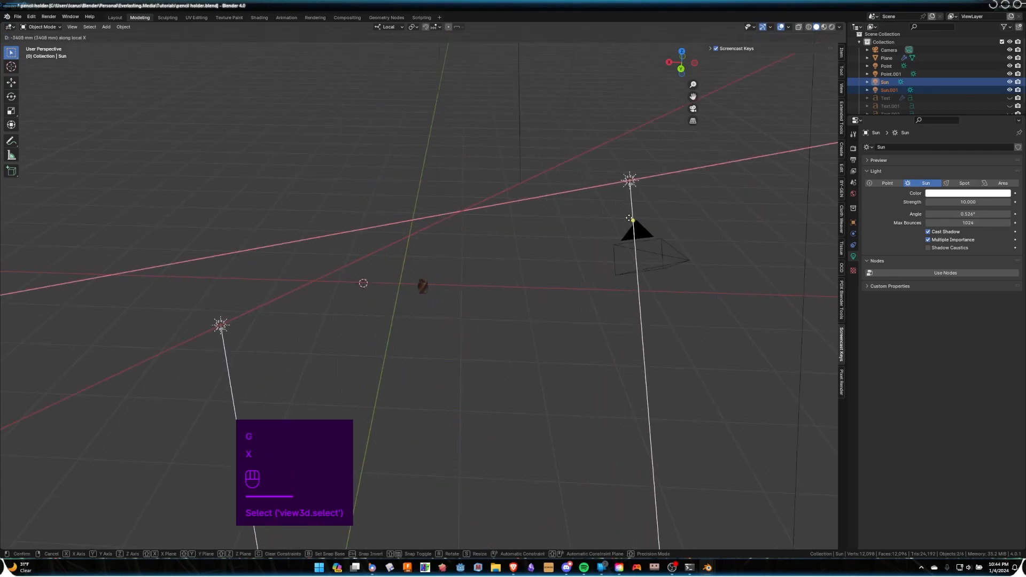
{"action": "left_click", "coordinate": [668, 214]}
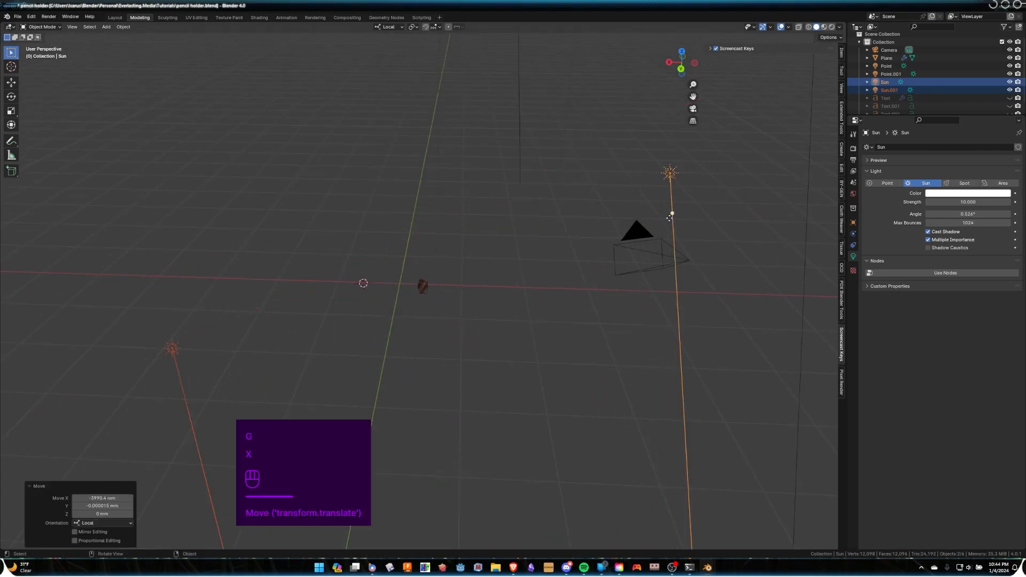
- Try to move the two sun lights along X in Global transform orientation, and set the orientation back to Local
{"action": "left_click", "coordinate": [390, 26]}
{"action": "left_click", "coordinate": [406, 51]}
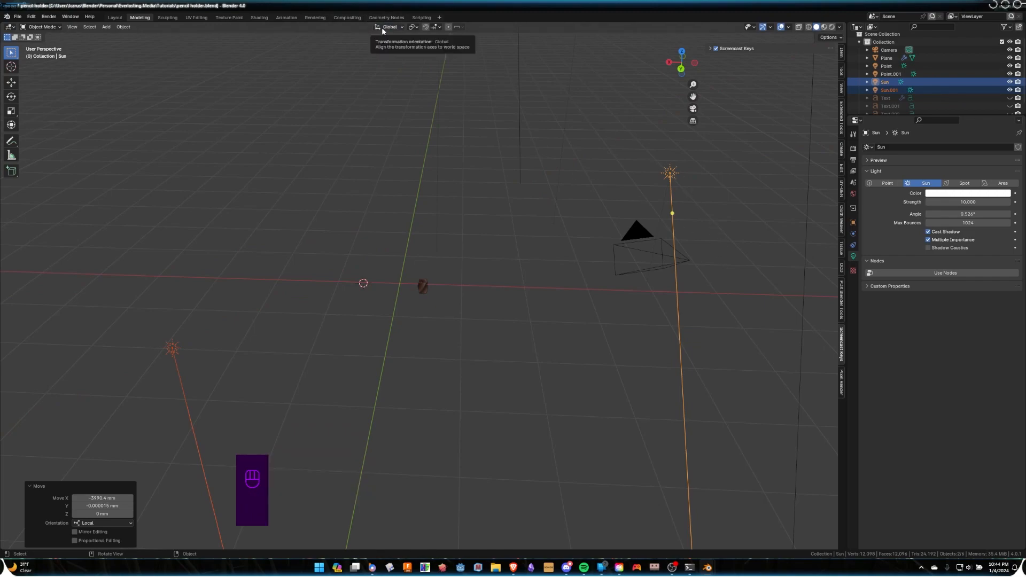
{"action": "key", "text": "g"}
{"action": "key", "text": "x"}
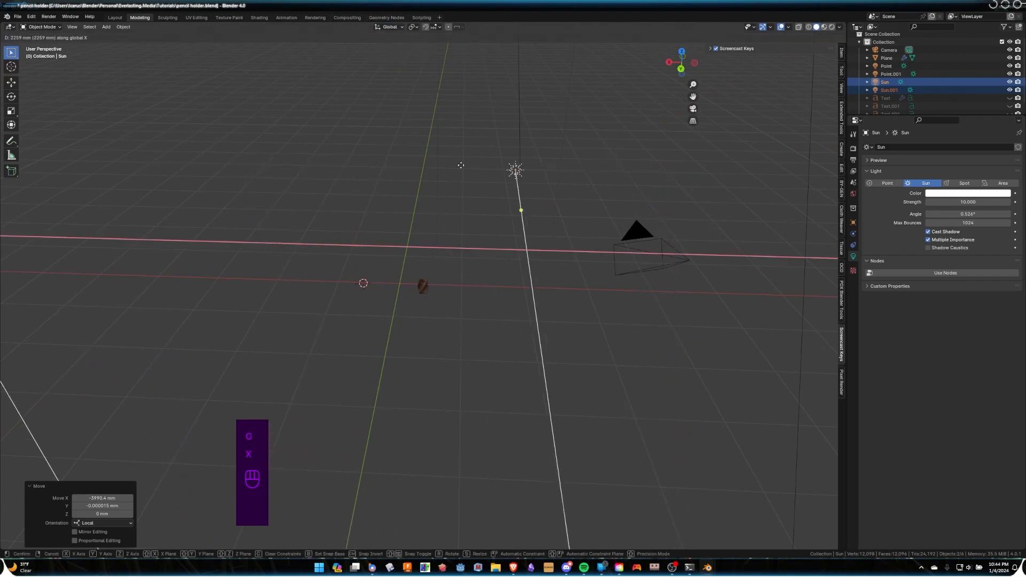
{"action": "left_click", "coordinate": [636, 153]}
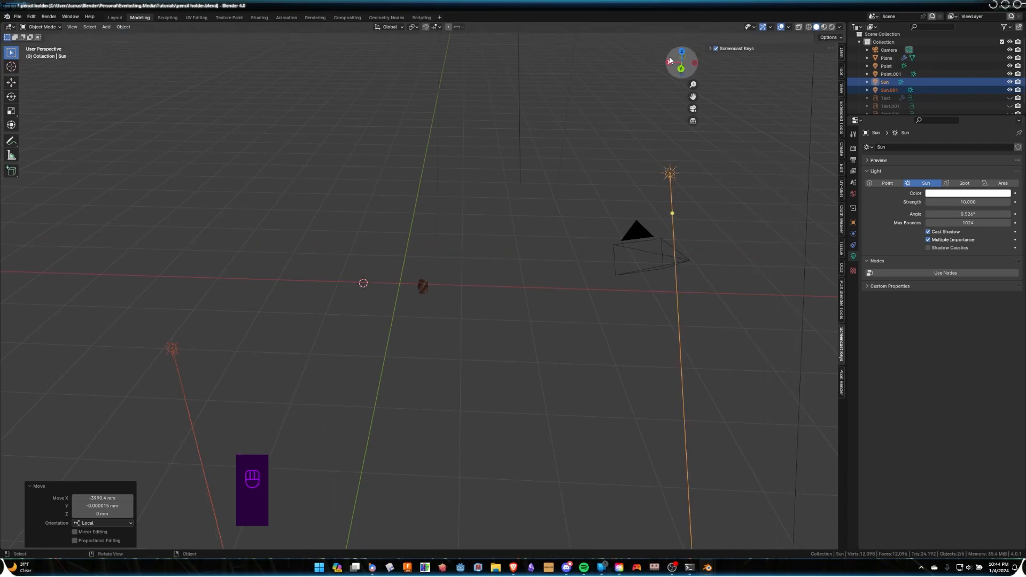
{"action": "left_click", "coordinate": [383, 28]}
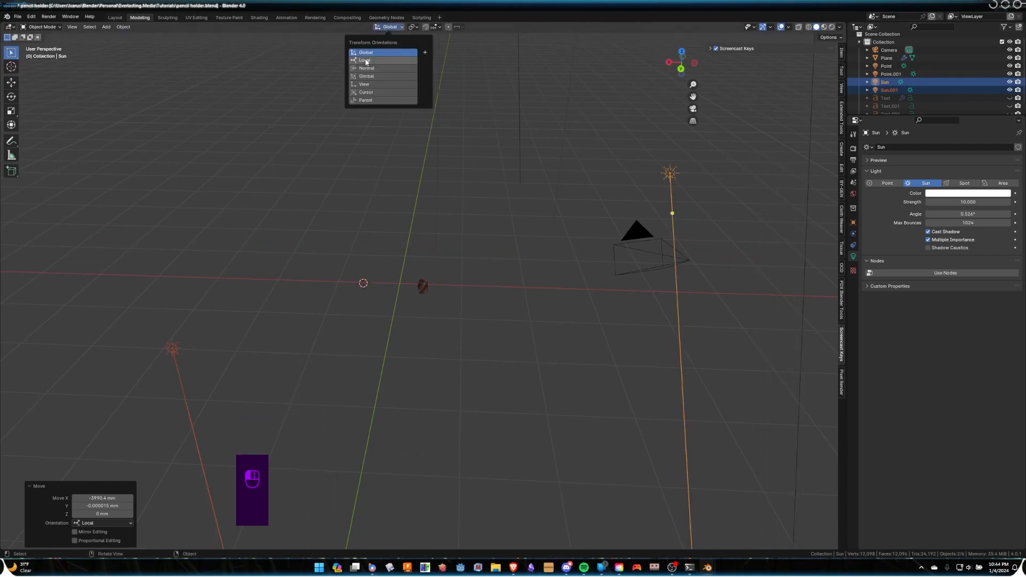
{"action": "left_click", "coordinate": [428, 62]}
- Snap the 3D cursor to the world origin
{"action": "scroll", "coordinate": [408, 291], "scroll_direction": "up", "scroll_amount": 5}
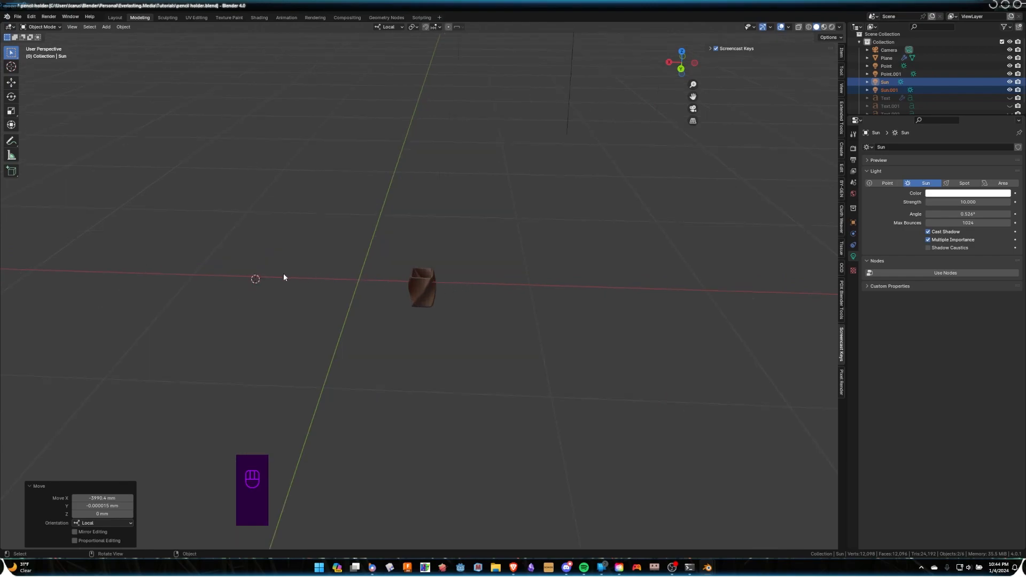
{"action": "right_click", "coordinate": [354, 267]}
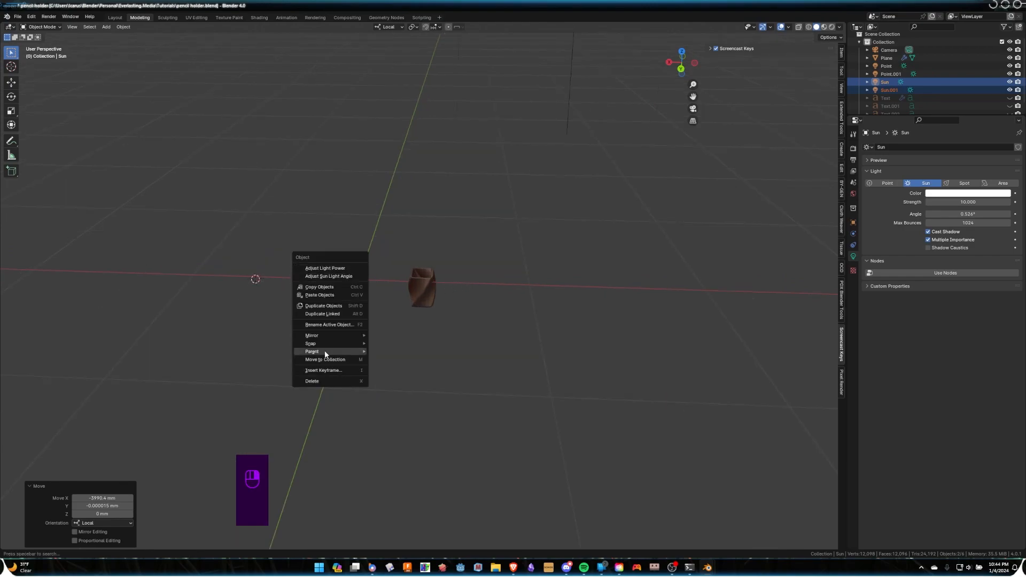
{"action": "mouse_move", "coordinate": [334, 345]}
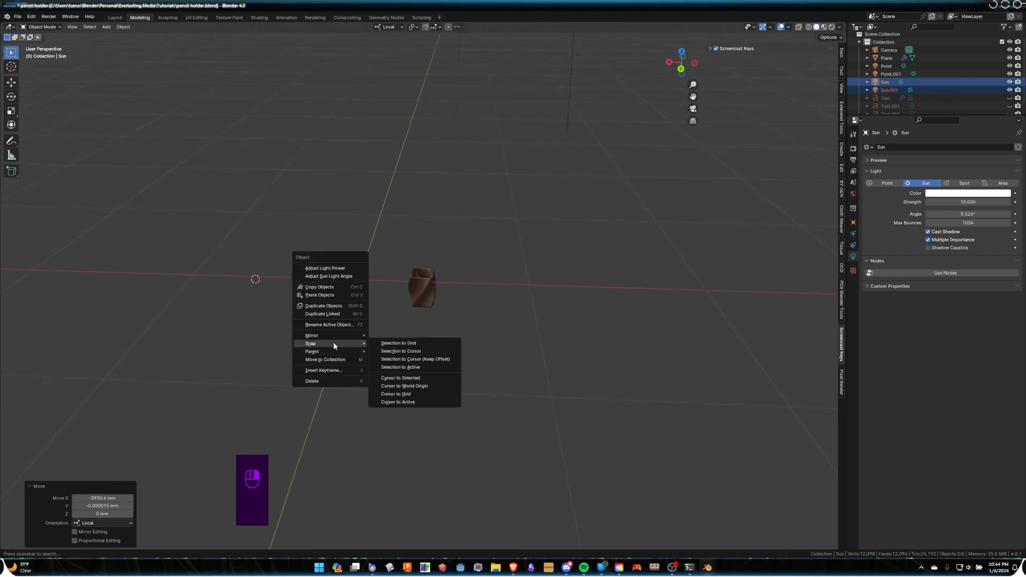
{"action": "left_click", "coordinate": [405, 386]}
- Select the pencil cup and snap it to the 3D cursor at the world origin
{"action": "scroll", "coordinate": [349, 335], "scroll_direction": "up", "scroll_amount": 3}
{"action": "scroll", "coordinate": [342, 330], "scroll_direction": "up", "scroll_amount": 1}
{"action": "middle_click_drag", "start_coordinate": [386, 330], "coordinate": [513, 330], "text": "shift"}
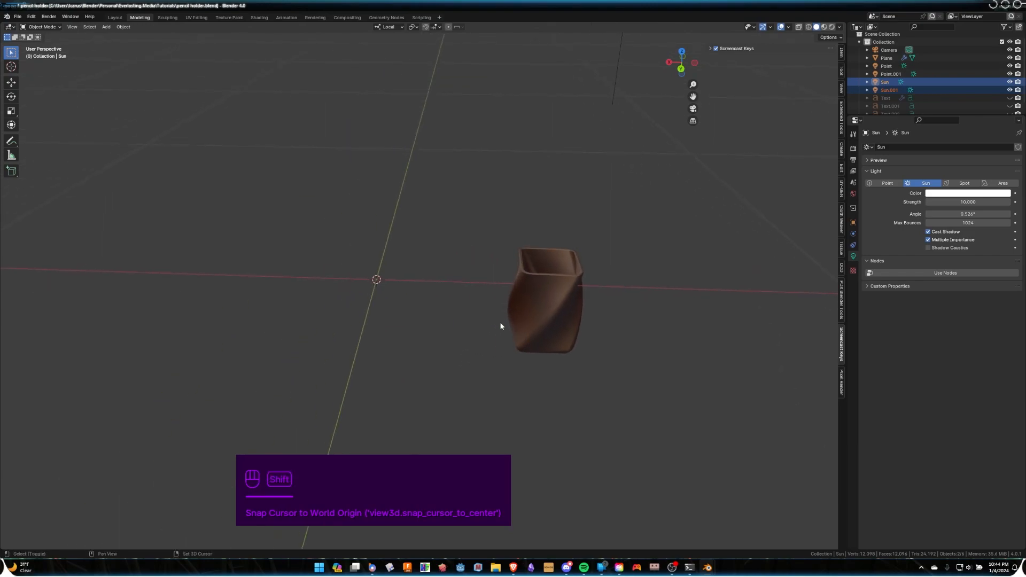
{"action": "scroll", "coordinate": [473, 282], "scroll_direction": "up", "scroll_amount": 2}
{"action": "mouse_move", "coordinate": [472, 284]}
{"action": "middle_mouse_down"}
{"action": "mouse_move", "coordinate": [501, 286]}
{"action": "mouse_move", "coordinate": [426, 273]}
{"action": "mouse_move", "coordinate": [633, 254]}
{"action": "middle_mouse_up"}
{"action": "left_click", "coordinate": [633, 254]}
{"action": "right_click", "coordinate": [497, 266]}
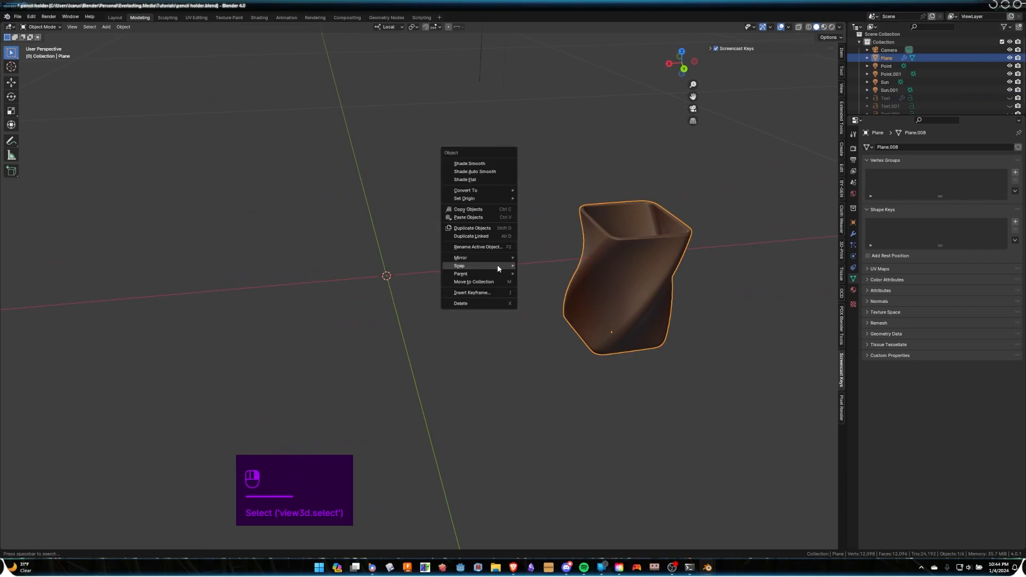
{"action": "mouse_move", "coordinate": [498, 266]}
{"action": "left_click", "coordinate": [549, 274]}
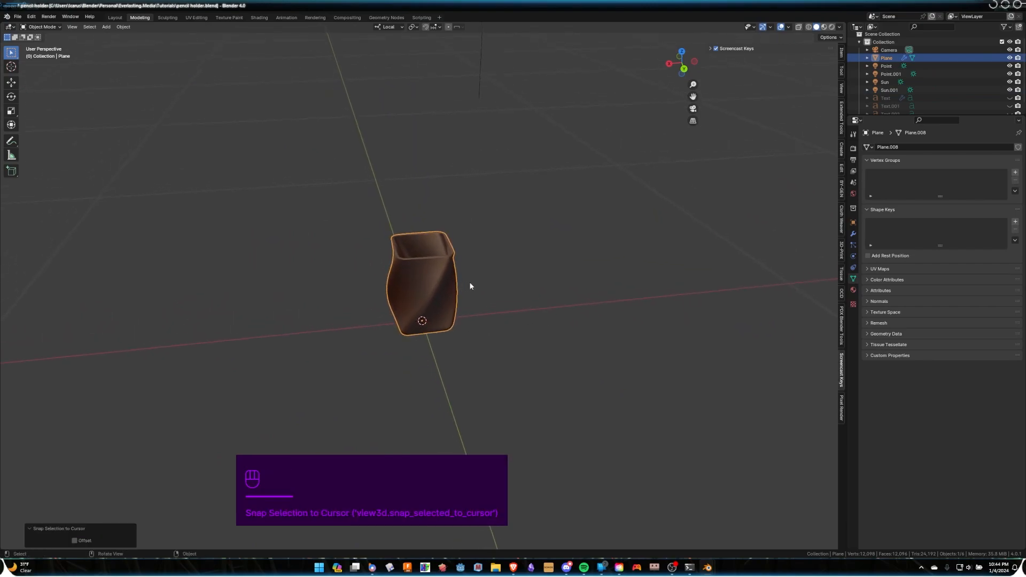
- Frame the viewport on the selected pencil cup
{"action": "key", "text": "KP_Decimal"}
{"action": "scroll", "coordinate": [476, 267], "scroll_direction": "down", "scroll_amount": 6}
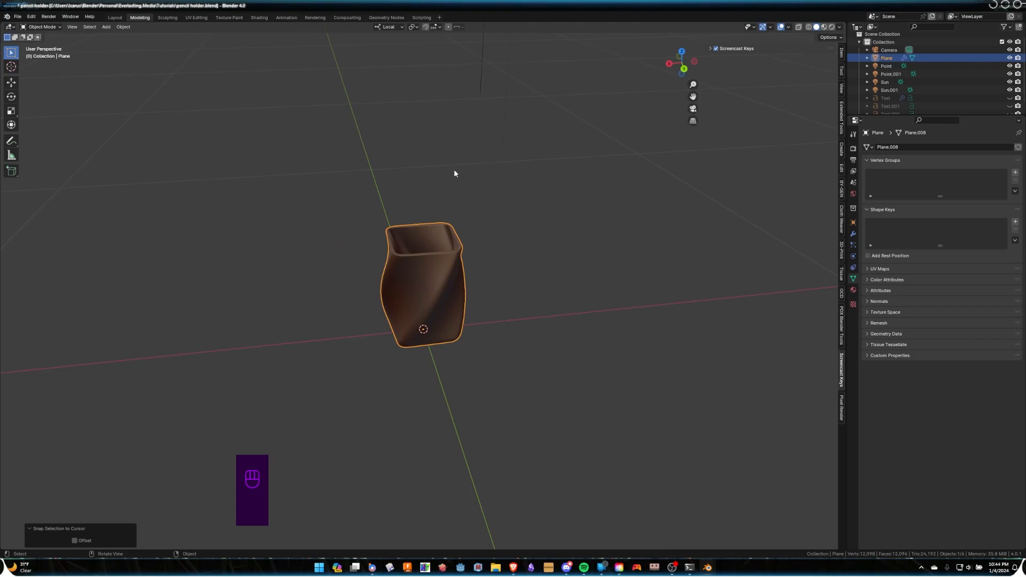
{"action": "key", "text": "KP_Decimal"}
{"action": "scroll", "coordinate": [402, 212], "scroll_direction": "down", "scroll_amount": 3}
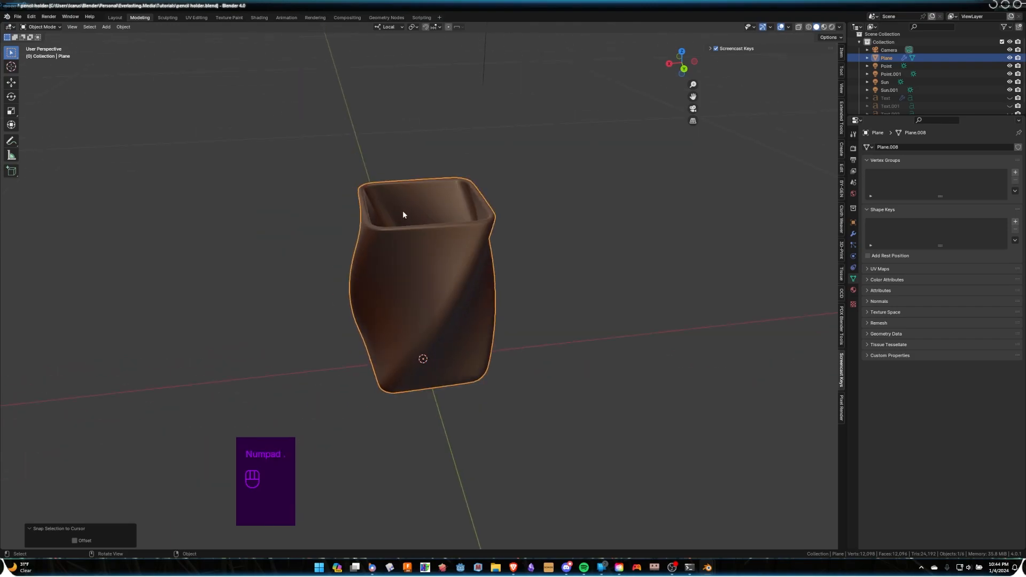
{"action": "mouse_move", "coordinate": [488, 280]}
{"action": "middle_mouse_down"}
{"action": "mouse_move", "coordinate": [692, 264]}
{"action": "mouse_move", "coordinate": [630, 277]}
{"action": "mouse_move", "coordinate": [426, 277]}
{"action": "mouse_move", "coordinate": [684, 278]}
{"action": "mouse_move", "coordinate": [380, 272]}
{"action": "mouse_move", "coordinate": [477, 269]}
{"action": "mouse_move", "coordinate": [490, 290]}
{"action": "middle_mouse_up"}
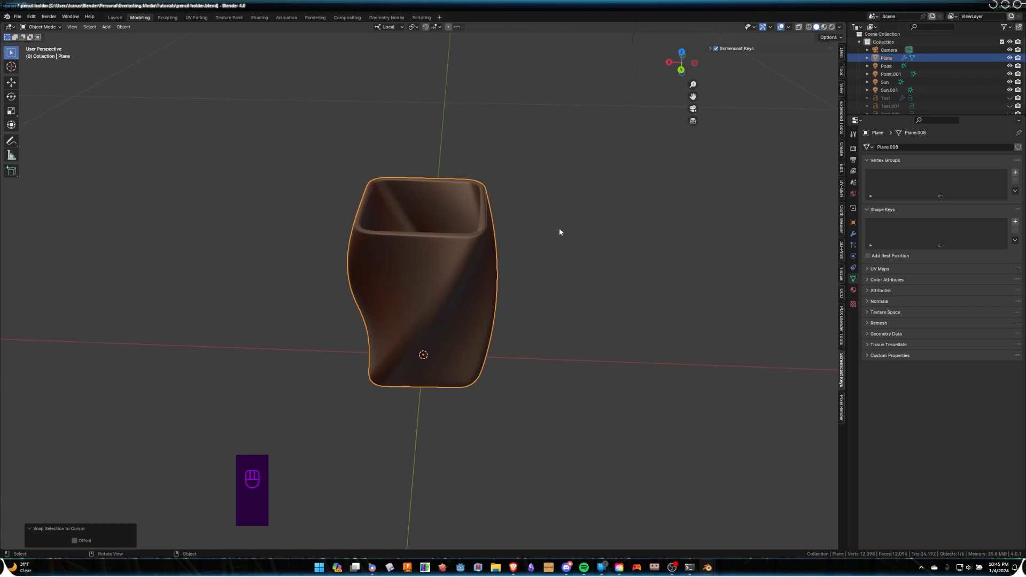
- Change the solid viewport shading's MatCap to the multicolored normal-map sphere
{"action": "left_click", "coordinate": [841, 28]}
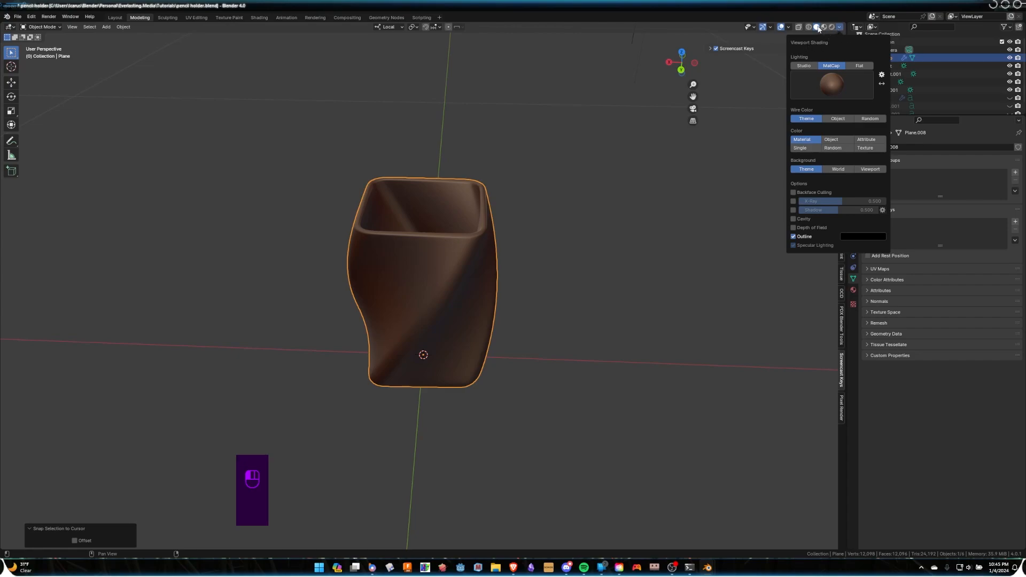
{"action": "left_click", "coordinate": [818, 30]}
{"action": "left_click", "coordinate": [840, 27]}
{"action": "left_click", "coordinate": [829, 81]}
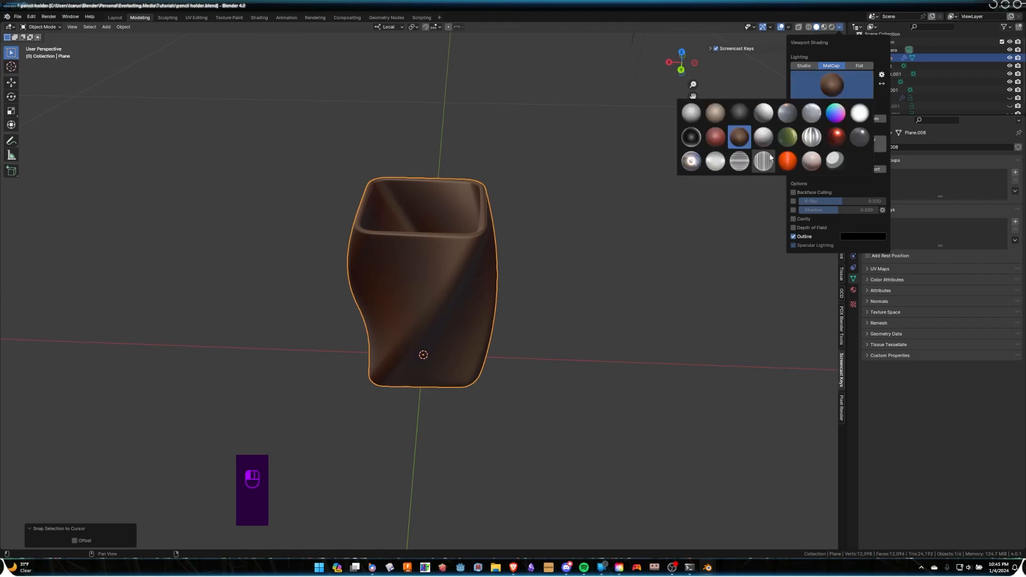
{"action": "left_click", "coordinate": [843, 115]}
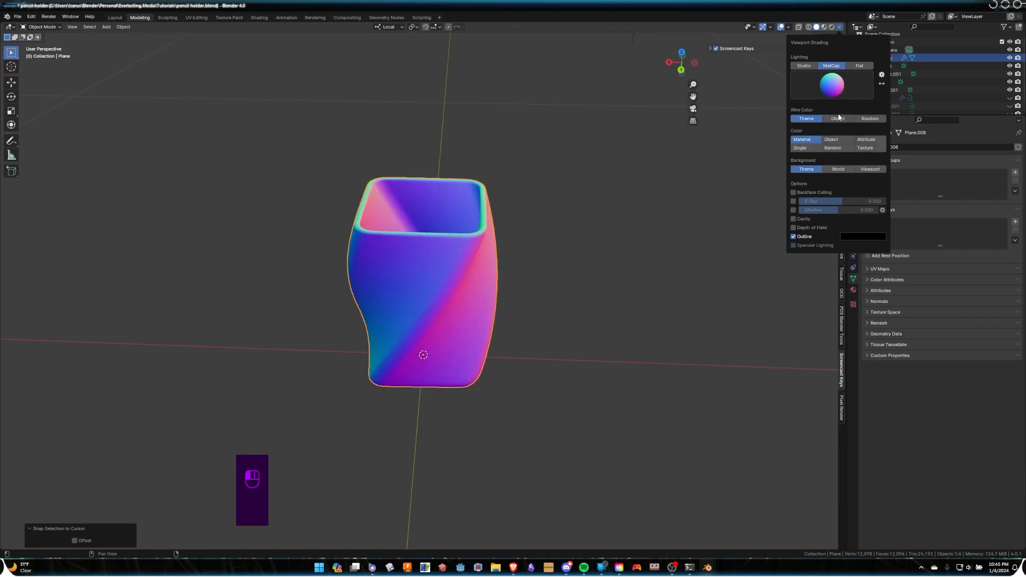
- Change the solid viewport shading's MatCap to the dull red clay sphere and deselect the pencil cup
{"action": "mouse_move", "coordinate": [578, 280]}
{"action": "middle_mouse_down"}
{"action": "mouse_move", "coordinate": [276, 273]}
{"action": "mouse_move", "coordinate": [425, 269]}
{"action": "middle_mouse_up"}
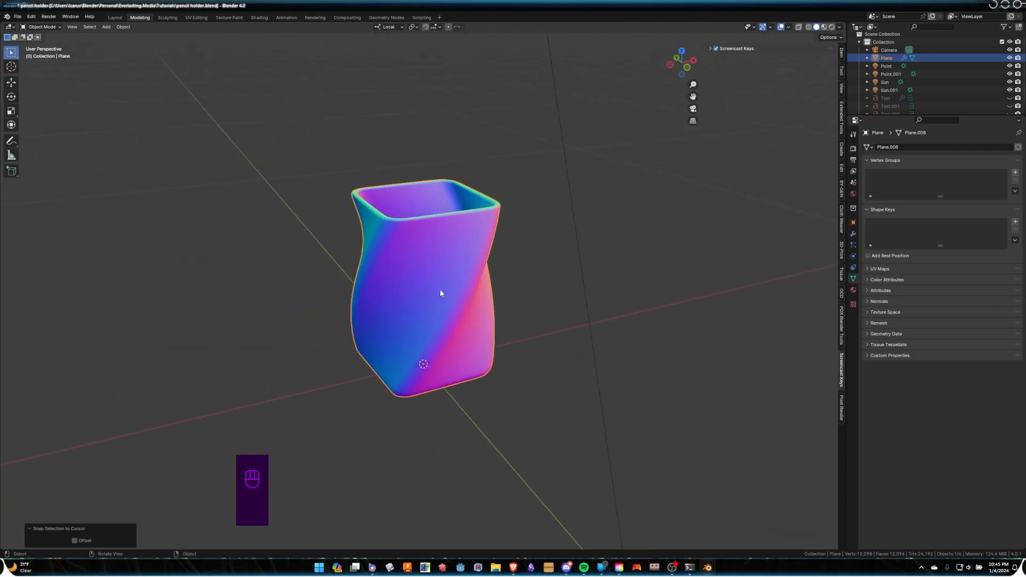
{"action": "left_click", "coordinate": [839, 27]}
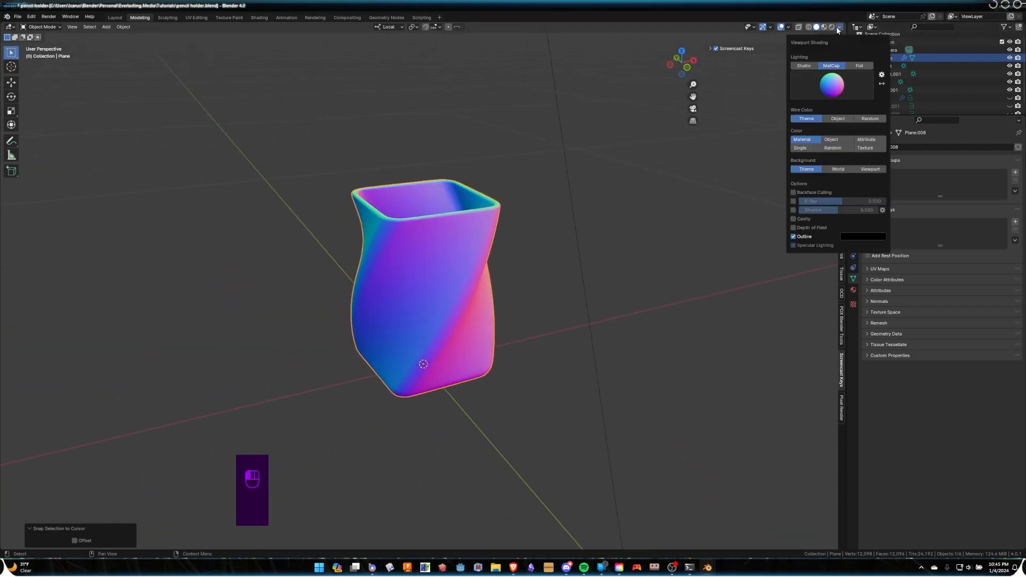
{"action": "left_click", "coordinate": [819, 80]}
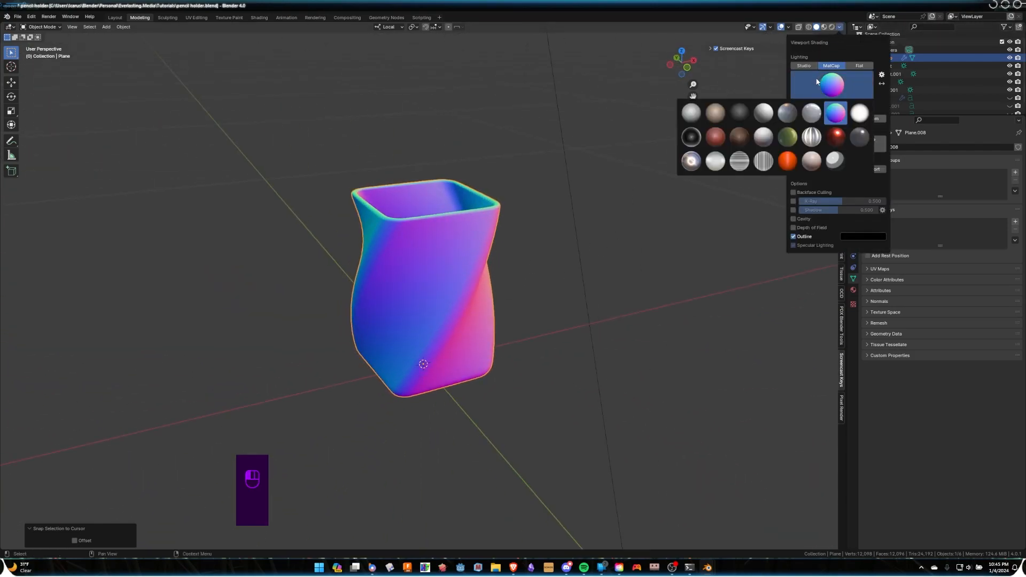
{"action": "left_click", "coordinate": [720, 136]}
{"action": "mouse_move", "coordinate": [576, 237]}
{"action": "middle_mouse_down"}
{"action": "mouse_move", "coordinate": [604, 235]}
{"action": "mouse_move", "coordinate": [604, 251]}
{"action": "mouse_move", "coordinate": [552, 266]}
{"action": "mouse_move", "coordinate": [541, 216]}
{"action": "mouse_move", "coordinate": [589, 177]}
{"action": "mouse_move", "coordinate": [596, 124]}
{"action": "mouse_move", "coordinate": [609, 291]}
{"action": "mouse_move", "coordinate": [602, 251]}
{"action": "mouse_move", "coordinate": [573, 229]}
{"action": "mouse_move", "coordinate": [566, 243]}
{"action": "middle_mouse_up"}
{"action": "scroll", "coordinate": [566, 242], "scroll_direction": "down", "scroll_amount": 2}
{"action": "left_click", "coordinate": [557, 256]}
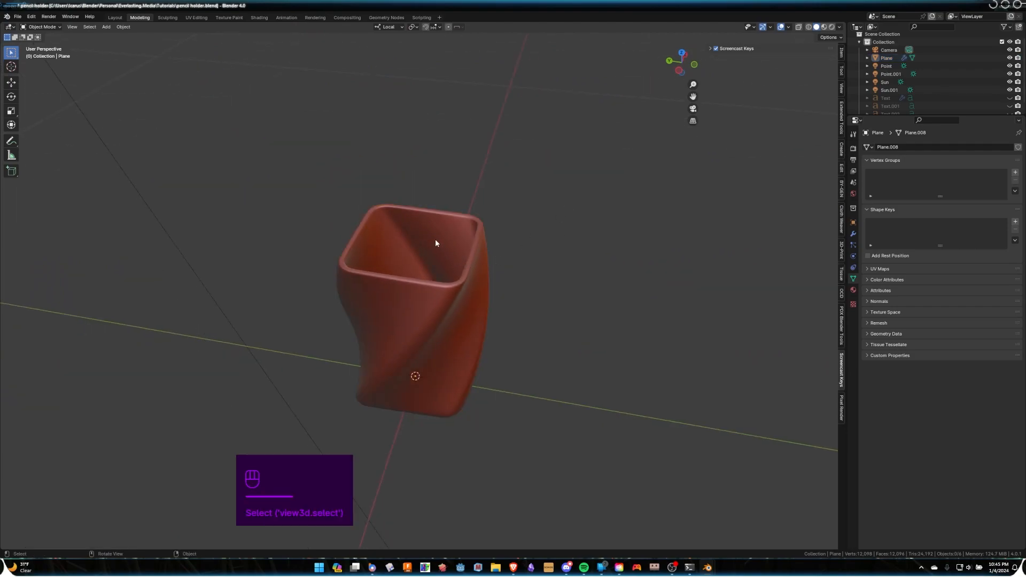
- Show the item transform properties in the sidebar, select the pencil cup, and narrow the sidebar
{"action": "scroll", "coordinate": [451, 265], "scroll_direction": "up", "scroll_amount": 3}
{"action": "middle_click_drag", "start_coordinate": [458, 267], "coordinate": [512, 289]}
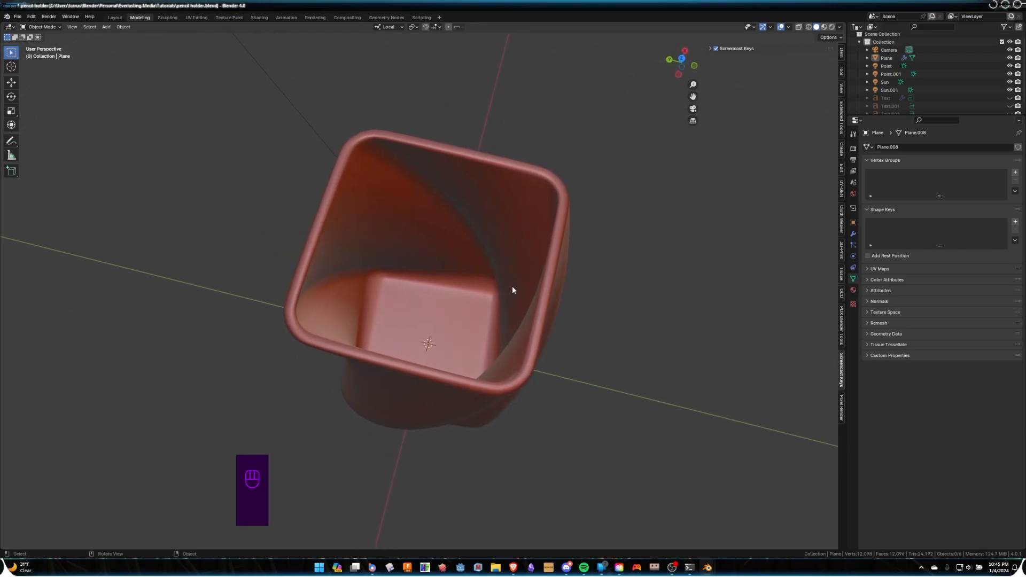
{"action": "left_click", "coordinate": [710, 49]}
{"action": "left_click", "coordinate": [842, 52]}
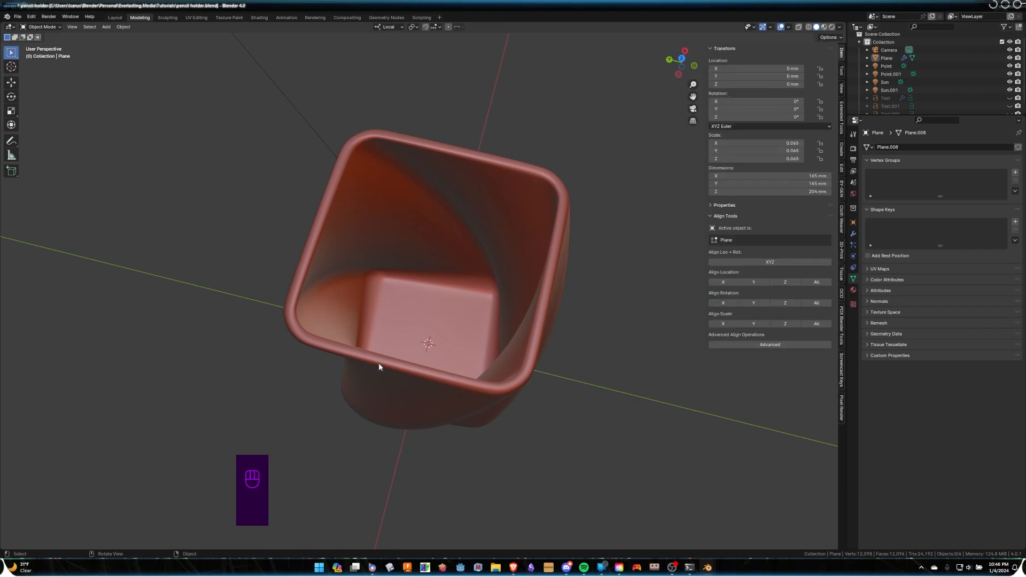
{"action": "left_click", "coordinate": [499, 370]}
{"action": "mouse_move", "coordinate": [498, 370]}
{"action": "middle_mouse_down"}
{"action": "mouse_move", "coordinate": [539, 349]}
{"action": "mouse_move", "coordinate": [540, 268]}
{"action": "mouse_move", "coordinate": [530, 262]}
{"action": "middle_mouse_up"}
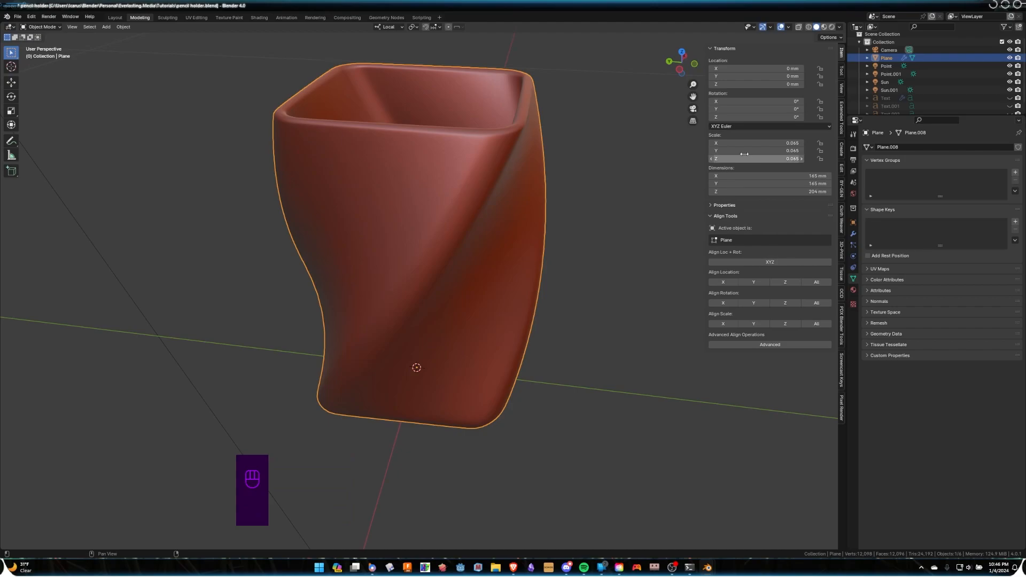
{"action": "scroll", "coordinate": [534, 285], "scroll_direction": "down", "scroll_amount": 2}
{"action": "middle_click_drag", "start_coordinate": [535, 286], "coordinate": [612, 281]}
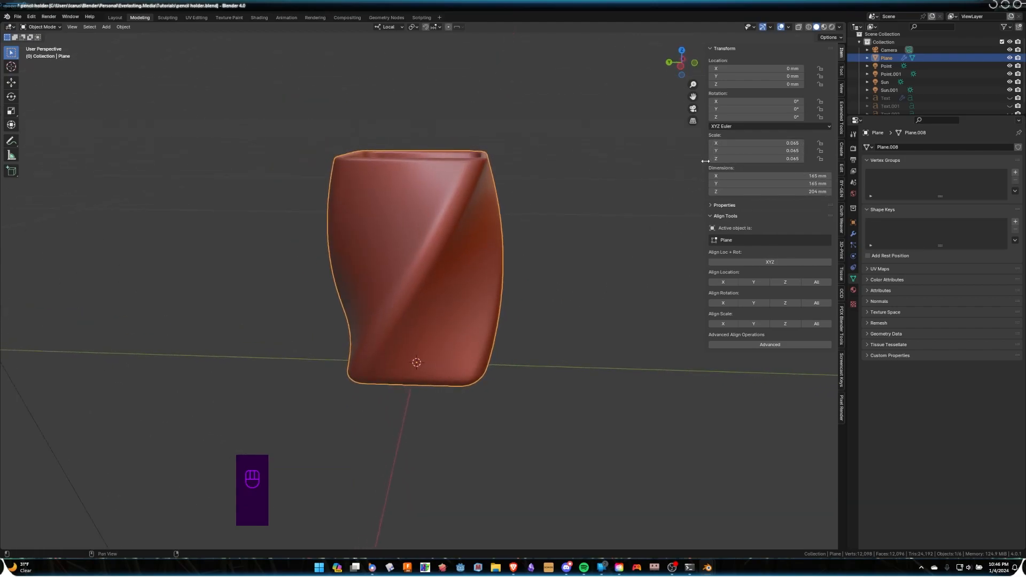
{"action": "left_click_drag", "start_coordinate": [705, 161], "coordinate": [745, 161]}
- Enter Edit Mode on the pencil cup with face selection and select its inner floor face
{"action": "middle_click_drag", "start_coordinate": [670, 183], "coordinate": [569, 223]}
{"action": "key", "text": "Tab"}
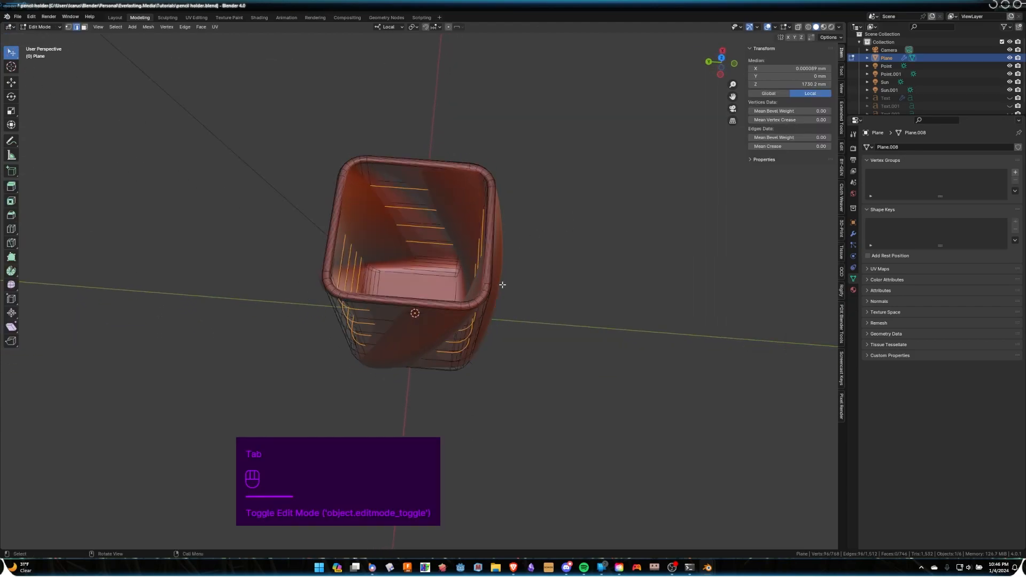
{"action": "left_click", "coordinate": [84, 27]}
{"action": "left_click", "coordinate": [453, 300]}
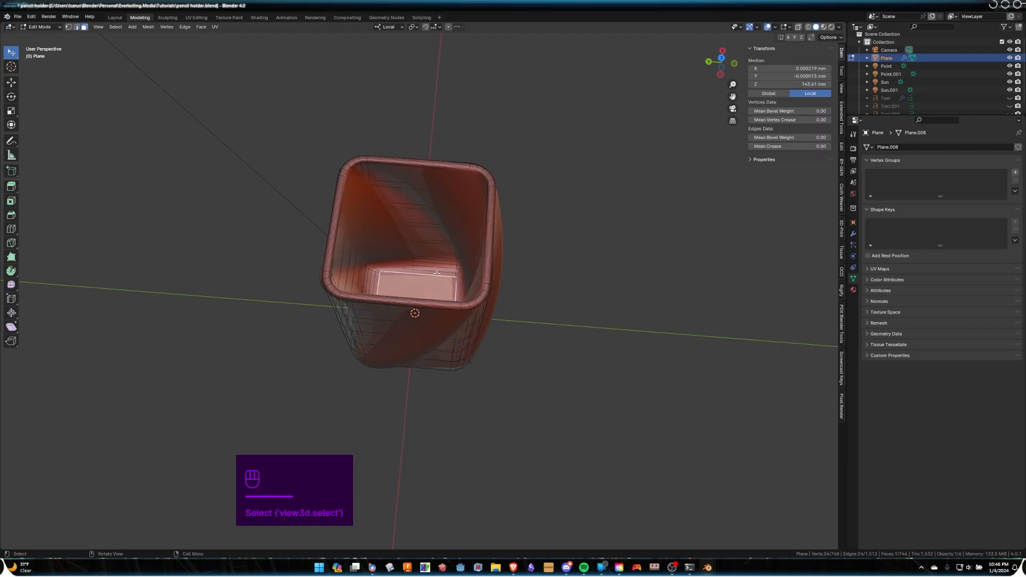
- Grow the face selection from the inner floor up the inner walls and over the rim
{"action": "key", "text": "ctrl"}
{"action": "key", "text": "ctrl+KP_Add"}
{"action": "key", "text": "ctrl+KP_Add"}
{"action": "key", "text": "ctrl+KP_Add"}
{"action": "key", "text": "ctrl+KP_Add"}
{"action": "key", "text": "ctrl+KP_Add"}
{"action": "key", "text": "ctrl+KP_Add"}
{"action": "key", "text": "ctrl+KP_Add"}
{"action": "key", "text": "ctrl+KP_Add"}
{"action": "key", "text": "ctrl+KP_Add"}
{"action": "key", "text": "ctrl+KP_Add"}
{"action": "key", "text": "ctrl+KP_Add"}
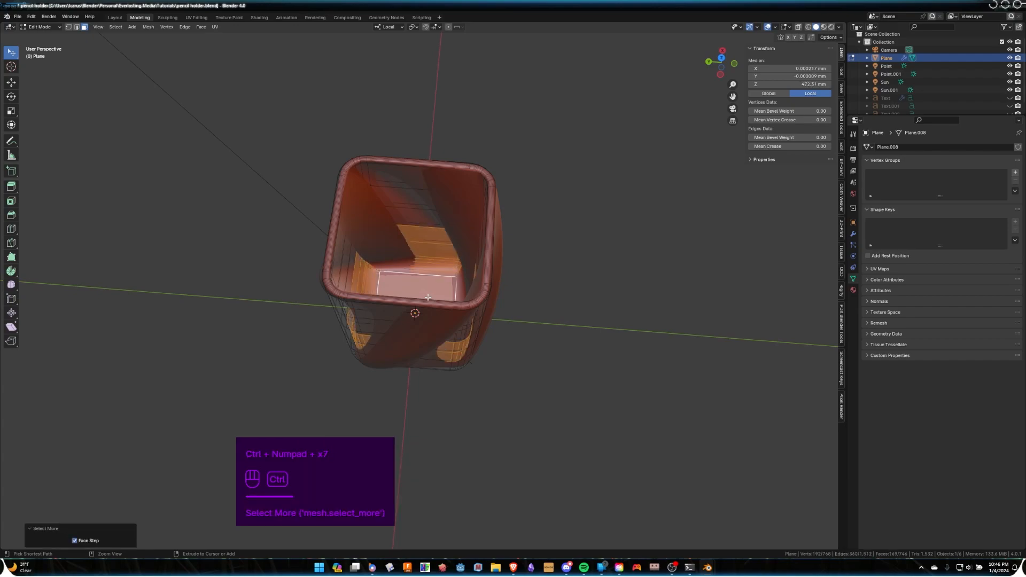
{"action": "key", "text": "ctrl+KP_Add"}
{"action": "key", "text": "ctrl+KP_Add"}
{"action": "key", "text": "ctrl+KP_Add"}
{"action": "key", "text": "ctrl+KP_Add"}
{"action": "key", "text": "ctrl+KP_Add"}
{"action": "key", "text": "ctrl+KP_Add"}
{"action": "key", "text": "ctrl+KP_Add"}
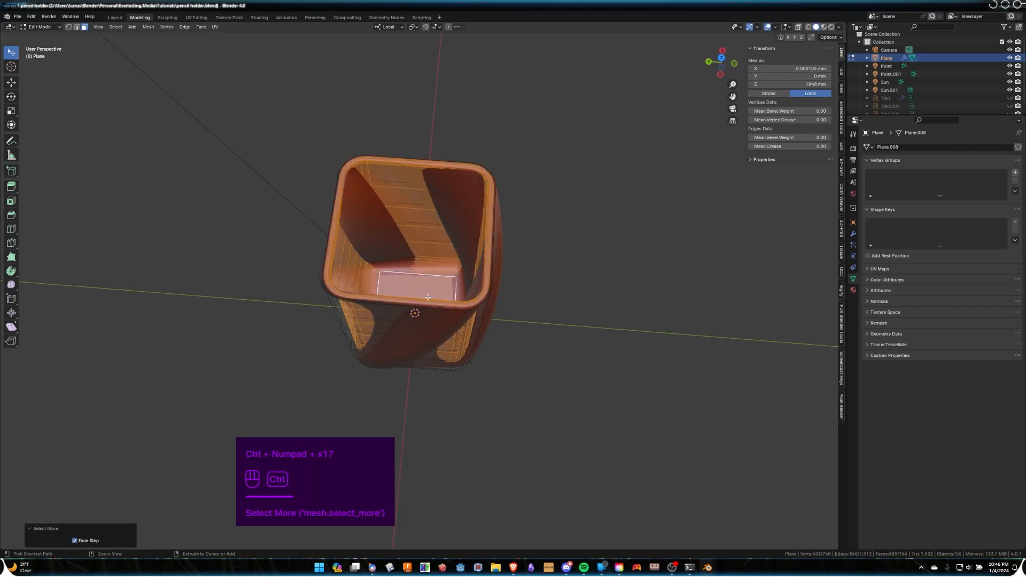
{"action": "scroll", "coordinate": [543, 329], "scroll_direction": "up", "scroll_amount": 4}
{"action": "middle_click_drag", "start_coordinate": [543, 329], "coordinate": [539, 288]}
{"action": "key", "text": "ctrl"}
{"action": "key", "text": "ctrl+KP_Add"}
{"action": "key", "text": "ctrl+KP_Add"}
{"action": "key", "text": "ctrl+KP_Add"}
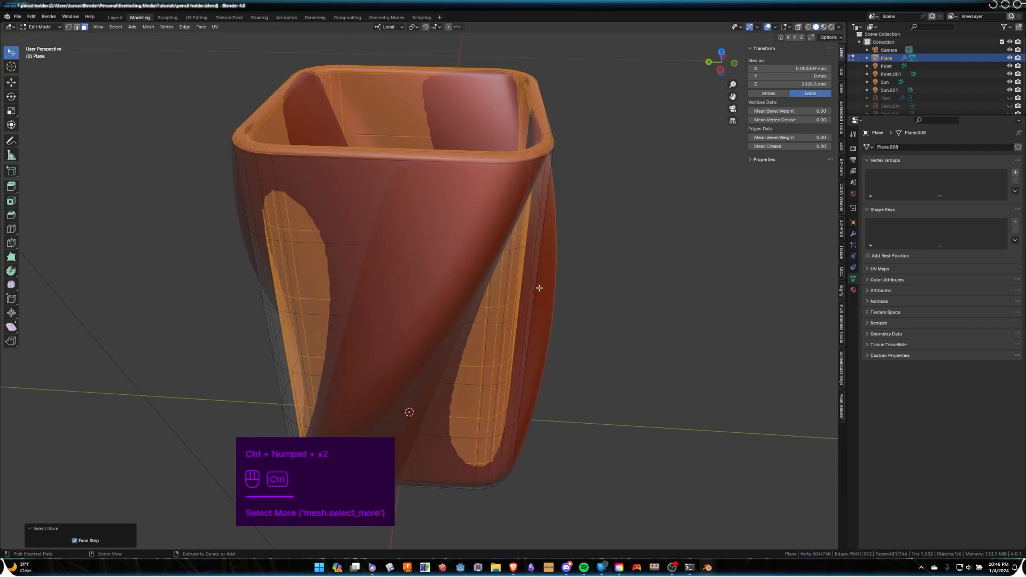
{"action": "scroll", "coordinate": [540, 263], "scroll_direction": "down", "scroll_amount": 4}
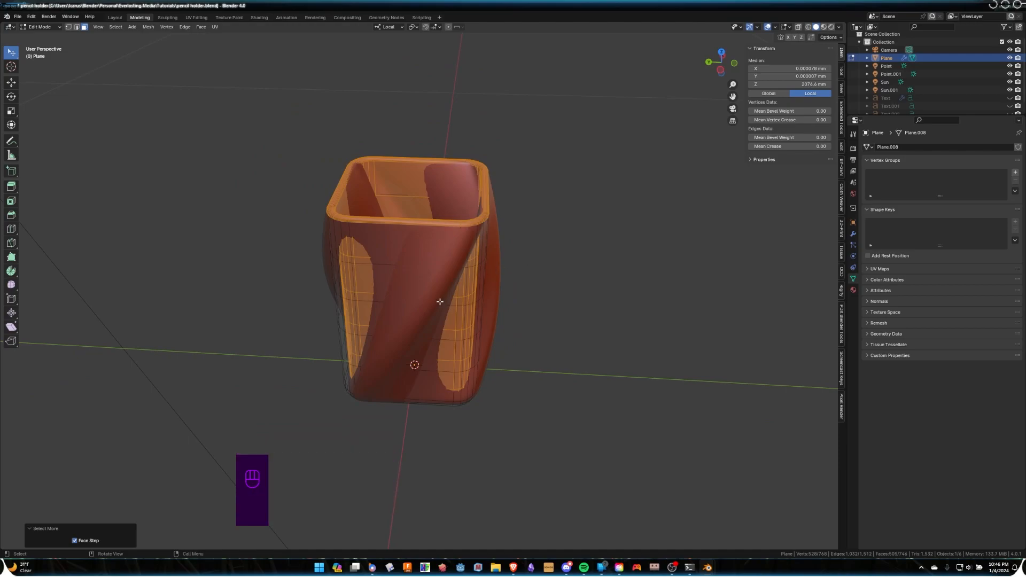
- Shrink the face selection back across the rim and grow it again over the rim's outer edge
{"action": "key", "text": "ctrl+KP_Subtract"}
{"action": "key", "text": "ctrl+KP_Subtract"}
{"action": "key", "text": "ctrl+KP_Subtract"}
{"action": "key", "text": "ctrl+KP_Subtract"}
{"action": "key", "text": "ctrl+KP_Subtract"}
{"action": "key", "text": "ctrl+KP_Subtract"}
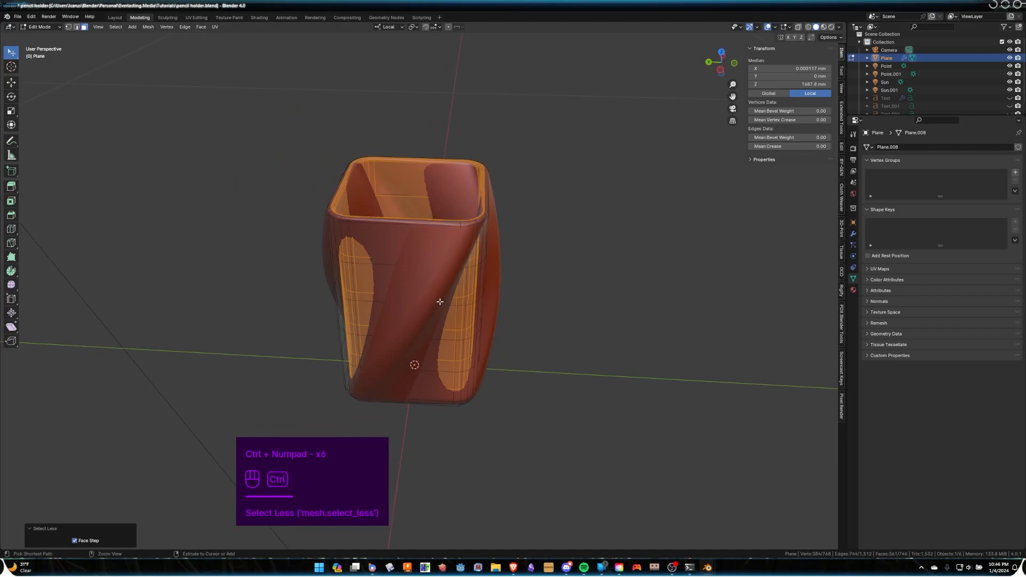
{"action": "key", "text": "ctrl+KP_Add"}
{"action": "key", "text": "ctrl+KP_Add"}
{"action": "key", "text": "ctrl+KP_Add"}
{"action": "key", "text": "ctrl+KP_Subtract"}
{"action": "key", "text": "ctrl+KP_Subtract"}
{"action": "key", "text": "ctrl+KP_Add"}
{"action": "key", "text": "ctrl+KP_Add"}
{"action": "key", "text": "ctrl+KP_Add"}
{"action": "key", "text": "ctrl+KP_Add"}
{"action": "key", "text": "ctrl+KP_Add"}
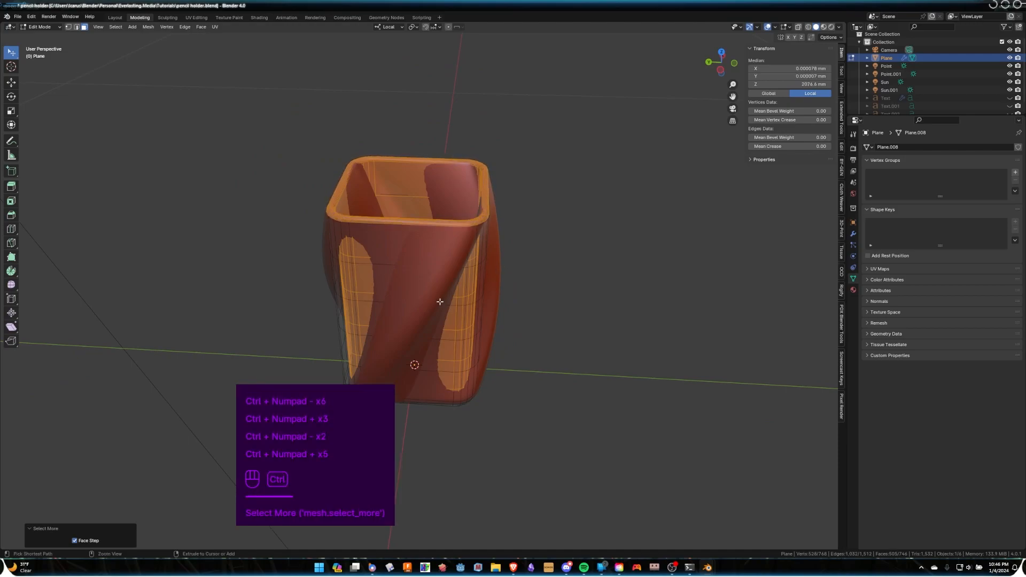
- Select a single face on the cup's inner wall and grow the selection four times
{"action": "mouse_move", "coordinate": [465, 256]}
{"action": "middle_mouse_down"}
{"action": "mouse_move", "coordinate": [552, 169]}
{"action": "mouse_move", "coordinate": [536, 223]}
{"action": "mouse_move", "coordinate": [497, 246]}
{"action": "mouse_move", "coordinate": [478, 283]}
{"action": "middle_mouse_up"}
{"action": "left_click", "coordinate": [410, 300]}
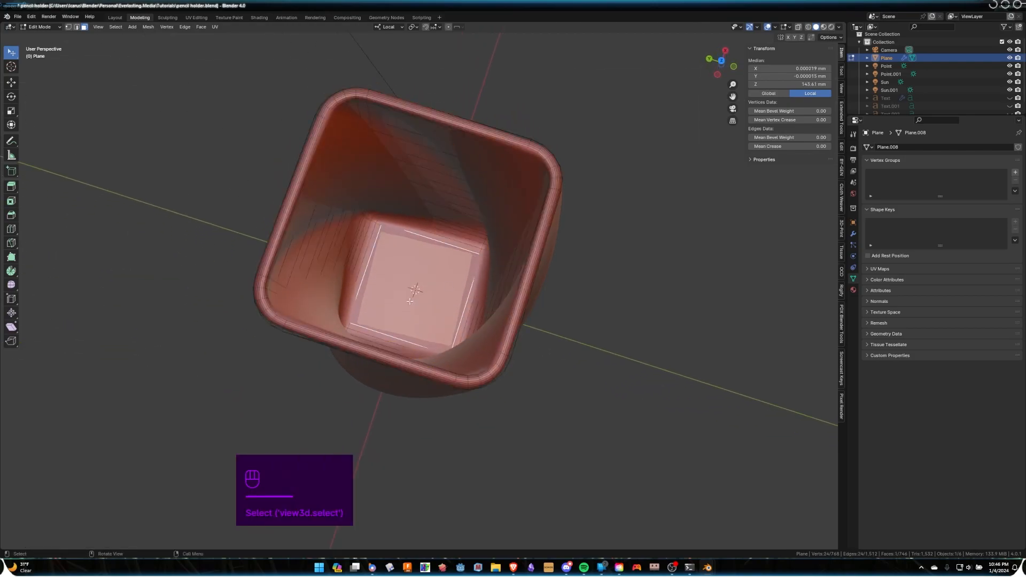
{"action": "left_click", "coordinate": [412, 184]}
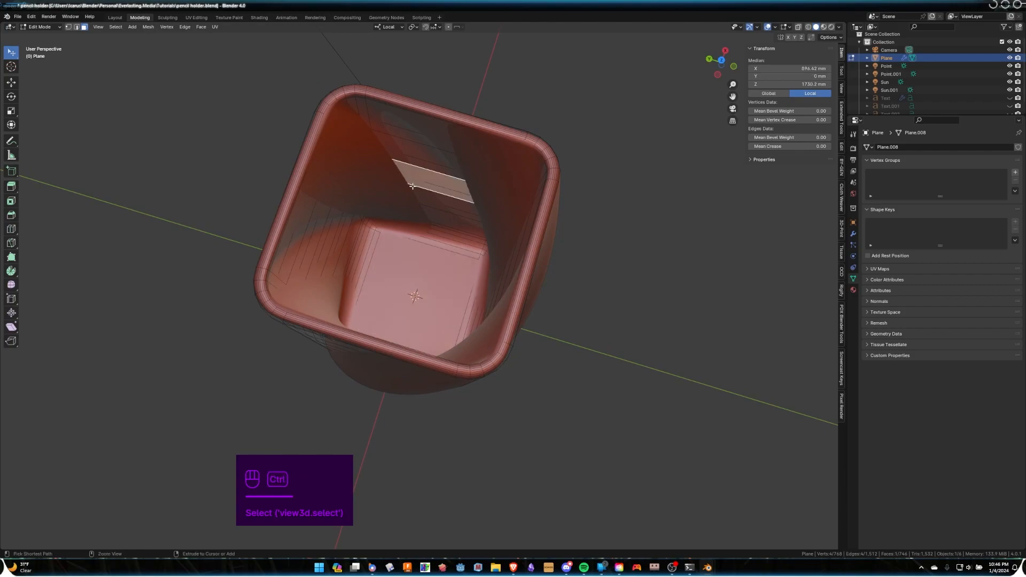
{"action": "key", "text": "ctrl+KP_Add"}
{"action": "key", "text": "ctrl+KP_Add"}
{"action": "key", "text": "ctrl+KP_Add"}
{"action": "key", "text": "ctrl+KP_Add"}
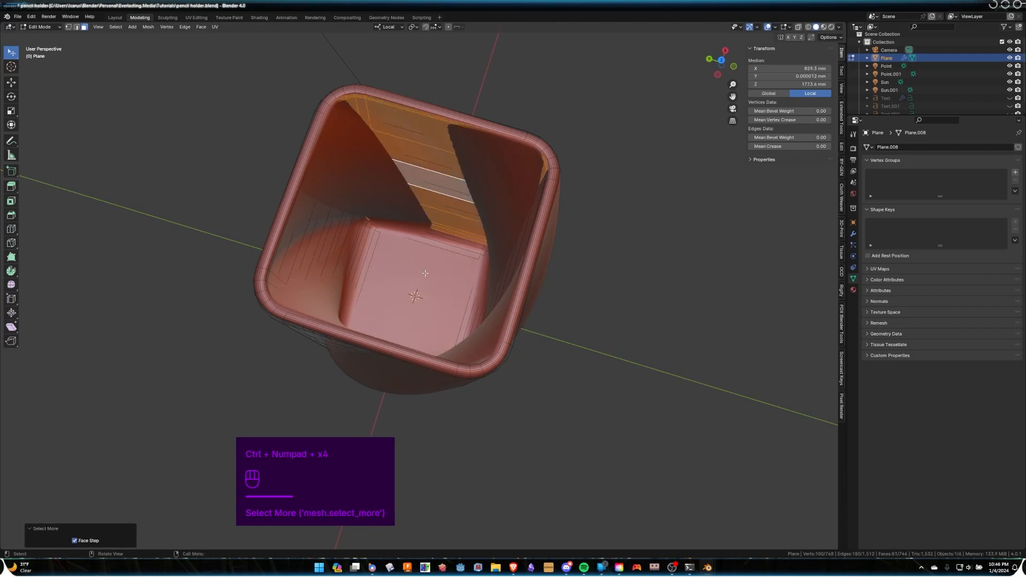
- Select the inner floor face, grow the selection over the inner walls and whole rim, and delete the selected faces
{"action": "left_click", "coordinate": [438, 288]}
{"action": "key", "text": "ctrl+KP_Add"}
{"action": "key", "text": "ctrl+KP_Add"}
{"action": "key", "text": "ctrl+KP_Add"}
{"action": "key", "text": "ctrl+KP_Add"}
{"action": "key", "text": "ctrl+KP_Add"}
{"action": "key", "text": "ctrl+KP_Add"}
{"action": "key", "text": "ctrl+KP_Add"}
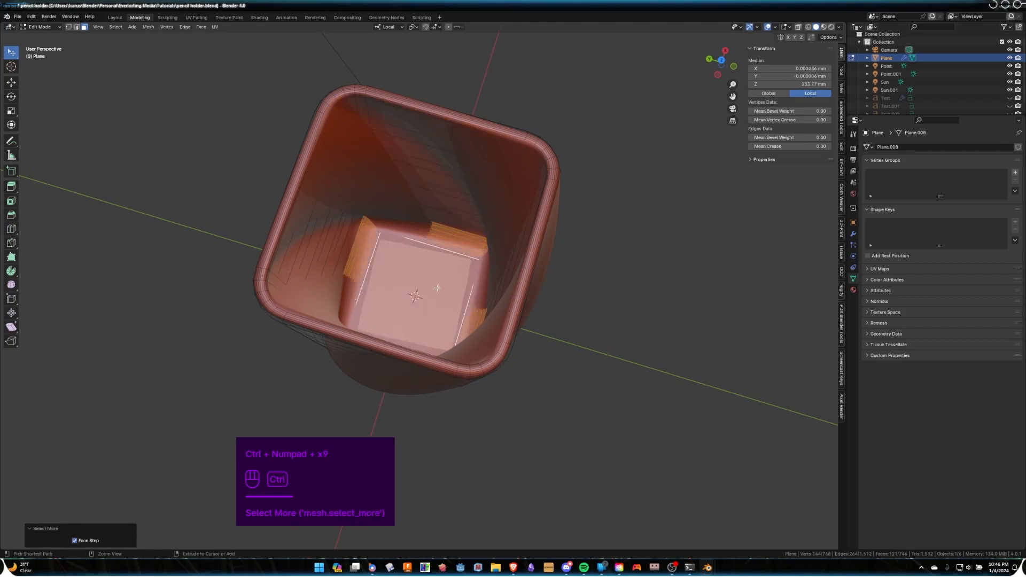
{"action": "key", "text": "ctrl+KP_Add"}
{"action": "key", "text": "ctrl+KP_Add"}
{"action": "key", "text": "ctrl+KP_Add"}
{"action": "key", "text": "ctrl+KP_Add"}
{"action": "key", "text": "ctrl+KP_Add"}
{"action": "key", "text": "ctrl+KP_Add"}
{"action": "key", "text": "ctrl+KP_Add"}
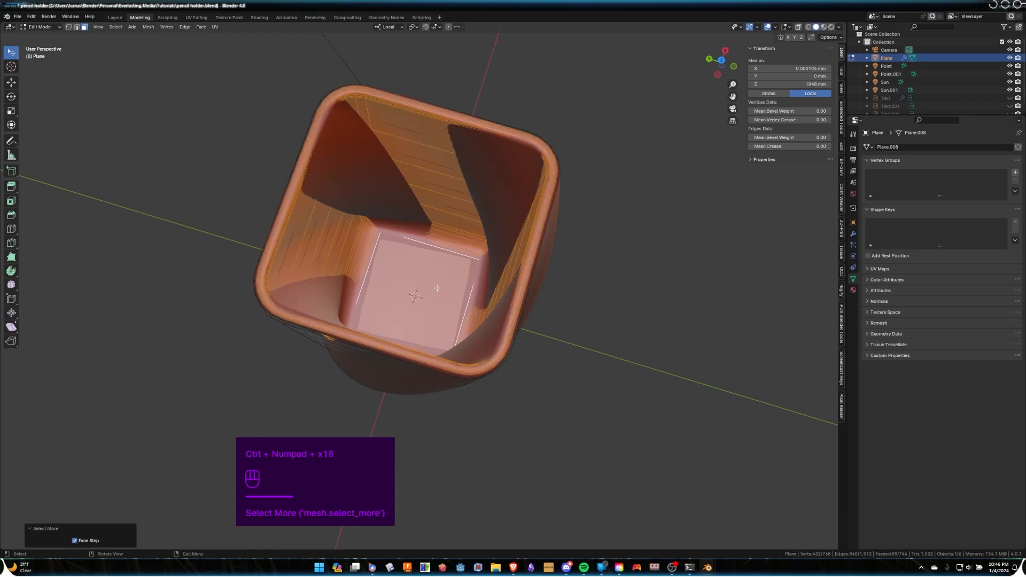
{"action": "middle_click_drag", "start_coordinate": [454, 346], "coordinate": [464, 203]}
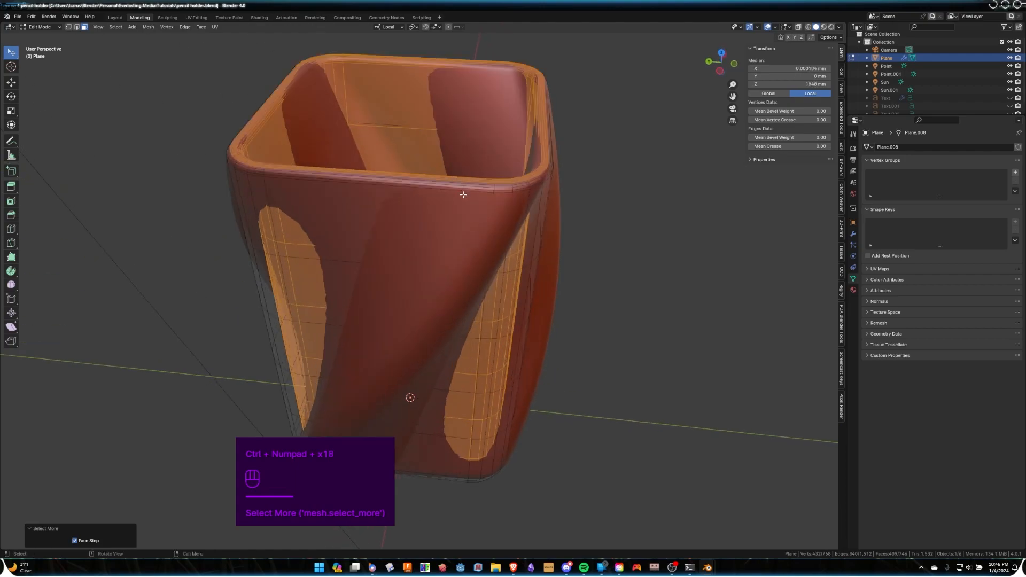
{"action": "key", "text": "ctrl+KP_Add"}
{"action": "key", "text": "ctrl+KP_Add"}
{"action": "key", "text": "ctrl+KP_Add"}
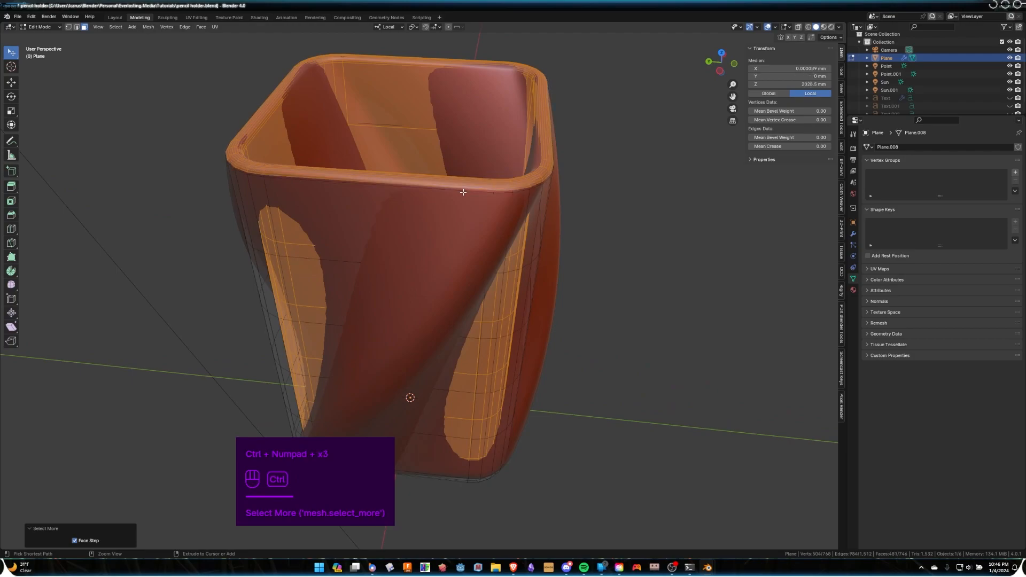
{"action": "key", "text": "ctrl+KP_Add"}
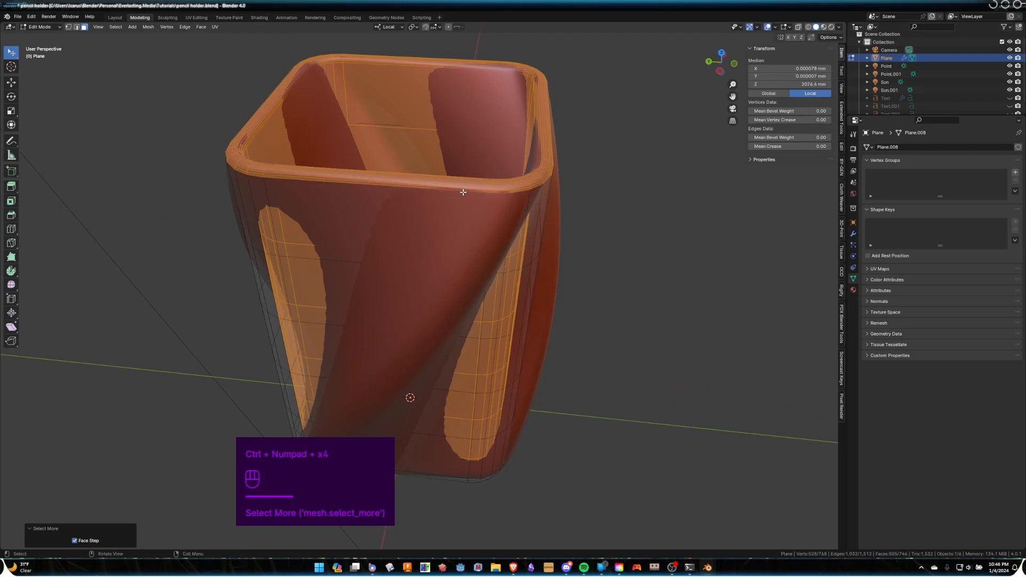
{"action": "key", "text": "x"}
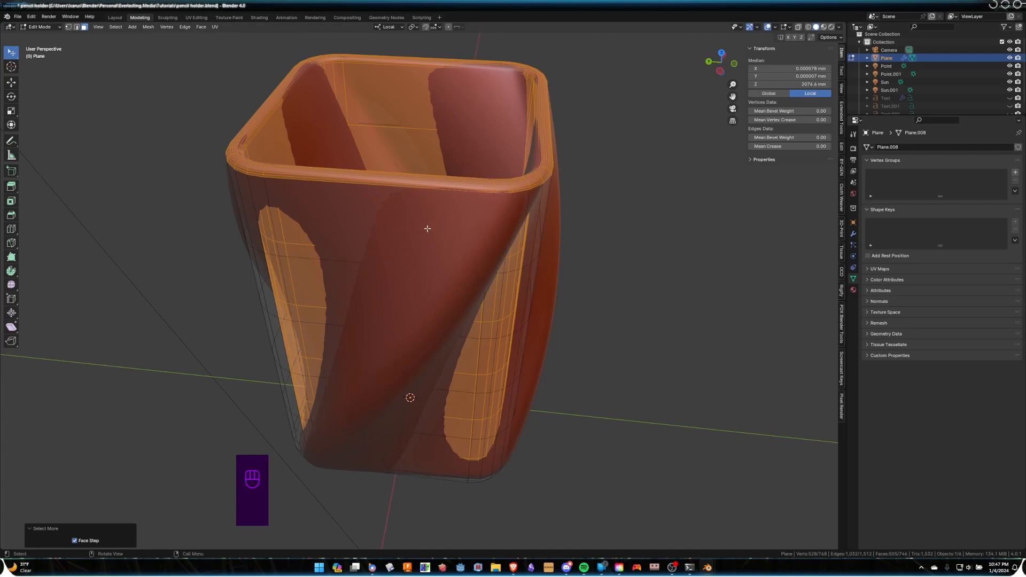
{"action": "key", "text": "x"}
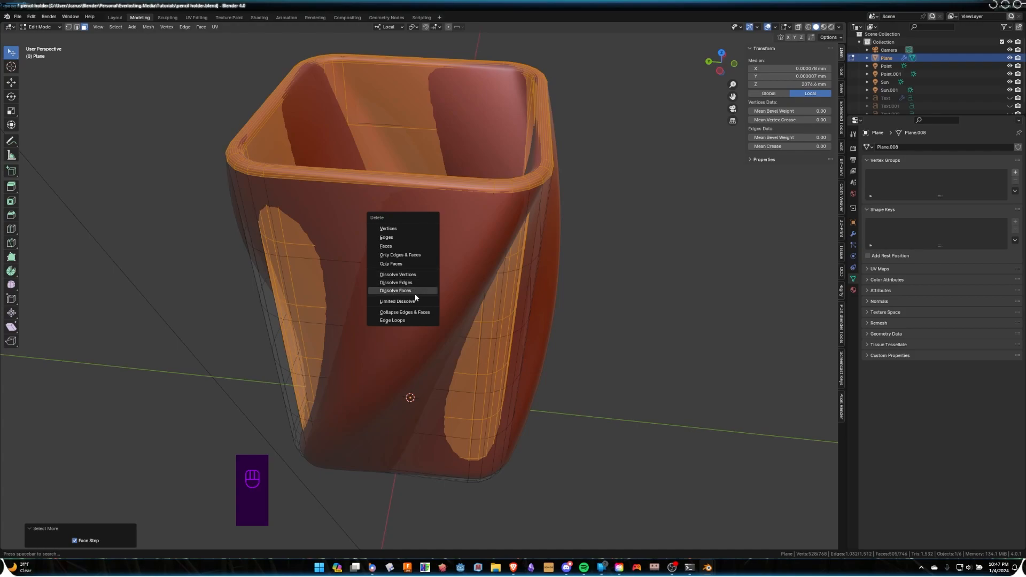
{"action": "key", "text": "Escape"}
{"action": "key", "text": "x"}
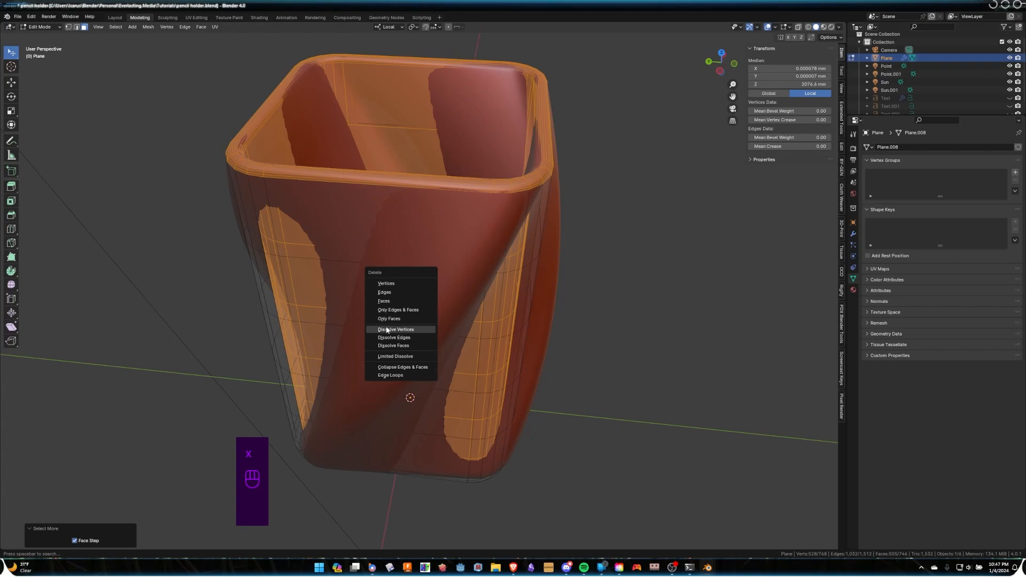
{"action": "left_click", "coordinate": [385, 299]}
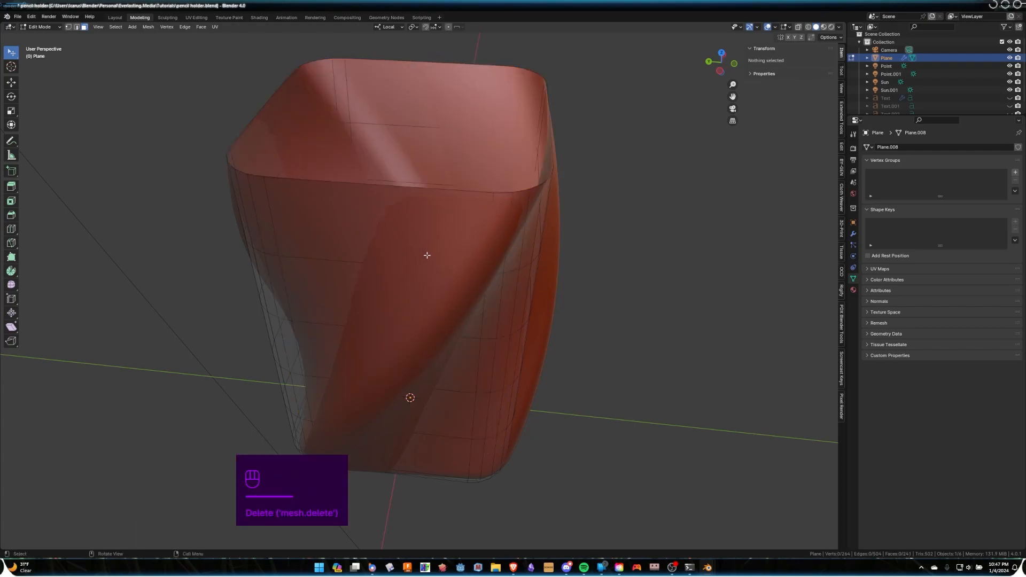
- Return to Object Mode and examine the cup's remaining outer shell from above
{"action": "key", "text": "Tab"}
{"action": "mouse_move", "coordinate": [442, 201]}
{"action": "middle_mouse_down"}
{"action": "mouse_move", "coordinate": [444, 213]}
{"action": "mouse_move", "coordinate": [502, 223]}
{"action": "mouse_move", "coordinate": [465, 203]}
{"action": "mouse_move", "coordinate": [402, 202]}
{"action": "mouse_move", "coordinate": [435, 300]}
{"action": "mouse_move", "coordinate": [515, 303]}
{"action": "mouse_move", "coordinate": [520, 289]}
{"action": "middle_mouse_up"}
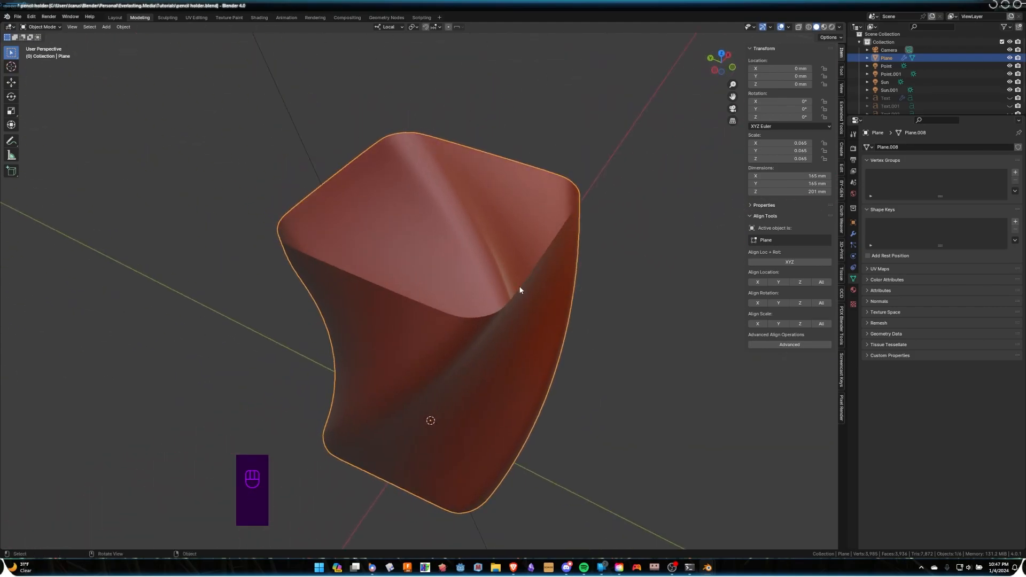
{"action": "scroll", "coordinate": [538, 249], "scroll_direction": "up", "scroll_amount": 3}
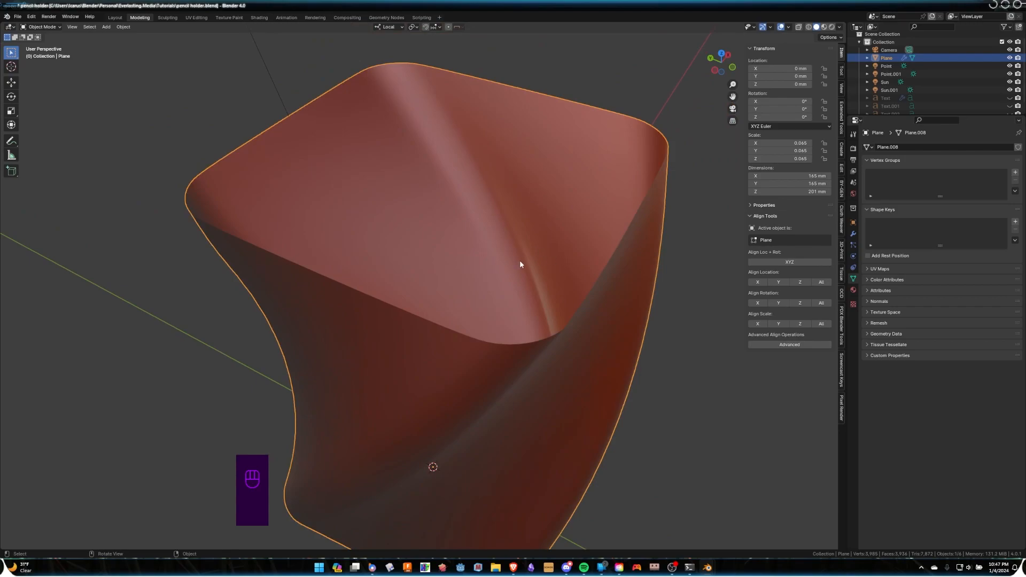
{"action": "mouse_move", "coordinate": [551, 278]}
{"action": "middle_mouse_down"}
{"action": "mouse_move", "coordinate": [566, 289]}
{"action": "mouse_move", "coordinate": [572, 272]}
{"action": "mouse_move", "coordinate": [641, 244]}
{"action": "middle_mouse_up"}
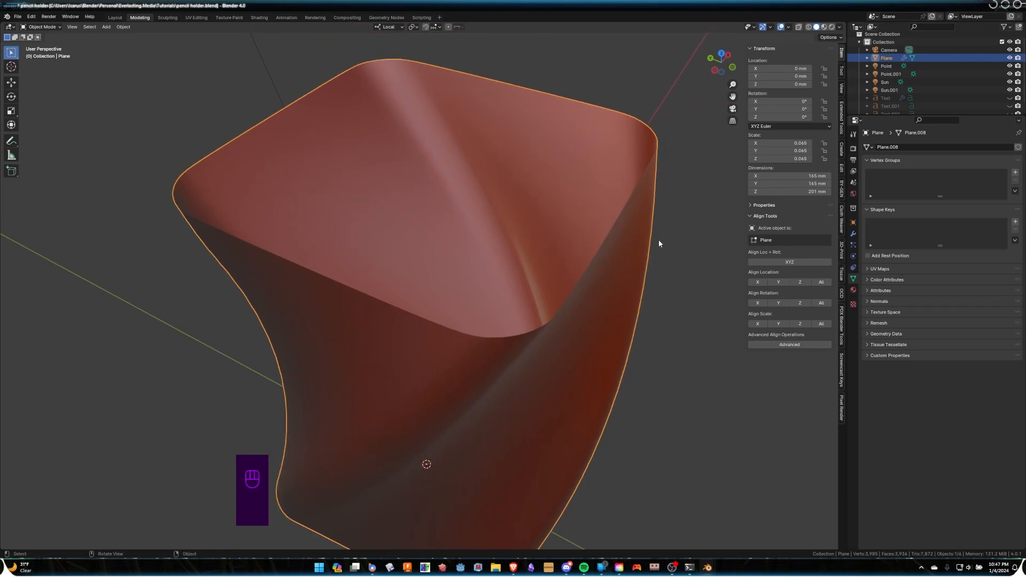
- Set the cup's first Subdivision modifier to Simple and collapse the Subdivision and SimpleDeform modifier settings
{"action": "left_click", "coordinate": [853, 234]}
{"action": "mouse_move", "coordinate": [545, 369]}
{"action": "middle_mouse_down", "text": "shift"}
{"action": "mouse_move", "coordinate": [522, 354]}
{"action": "mouse_move", "coordinate": [518, 320]}
{"action": "middle_mouse_up", "text": "shift"}
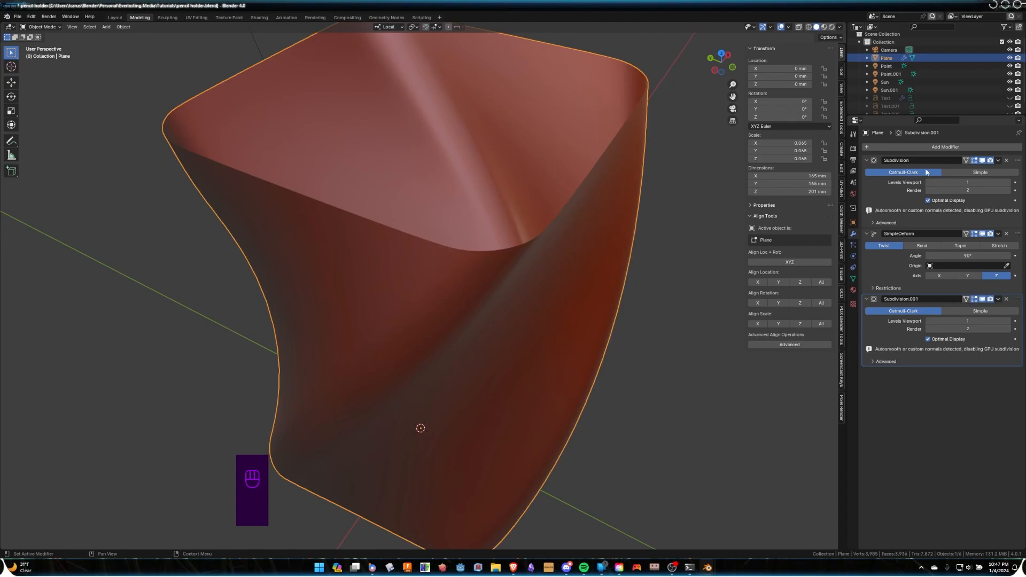
{"action": "left_click", "coordinate": [980, 173]}
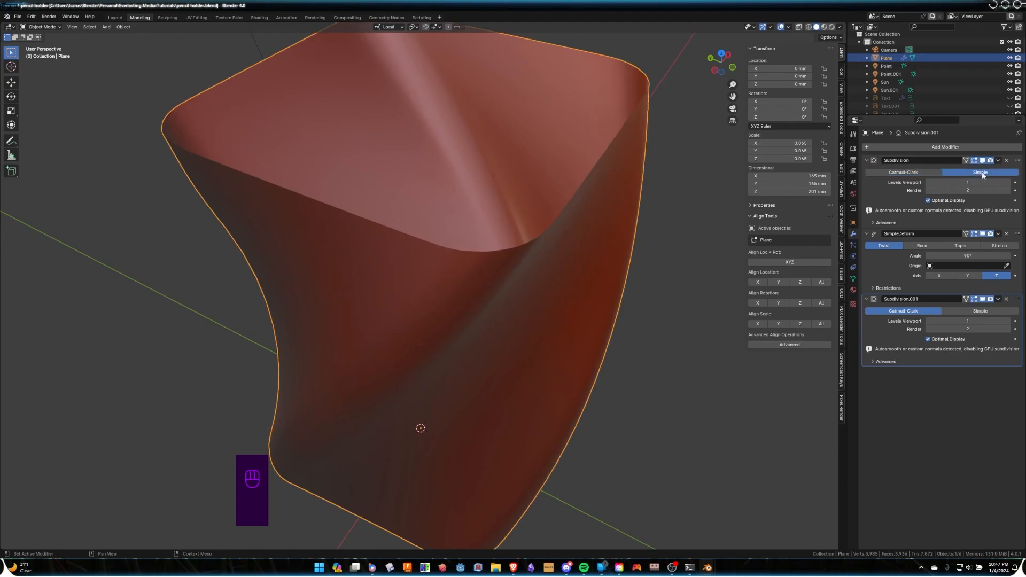
{"action": "left_click", "coordinate": [867, 160]}
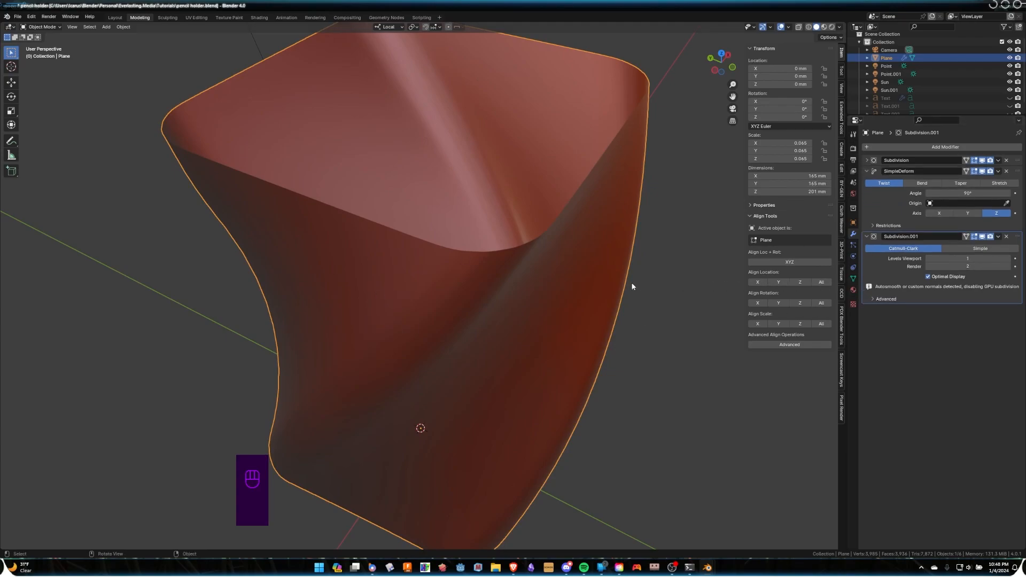
{"action": "left_click", "coordinate": [867, 171]}
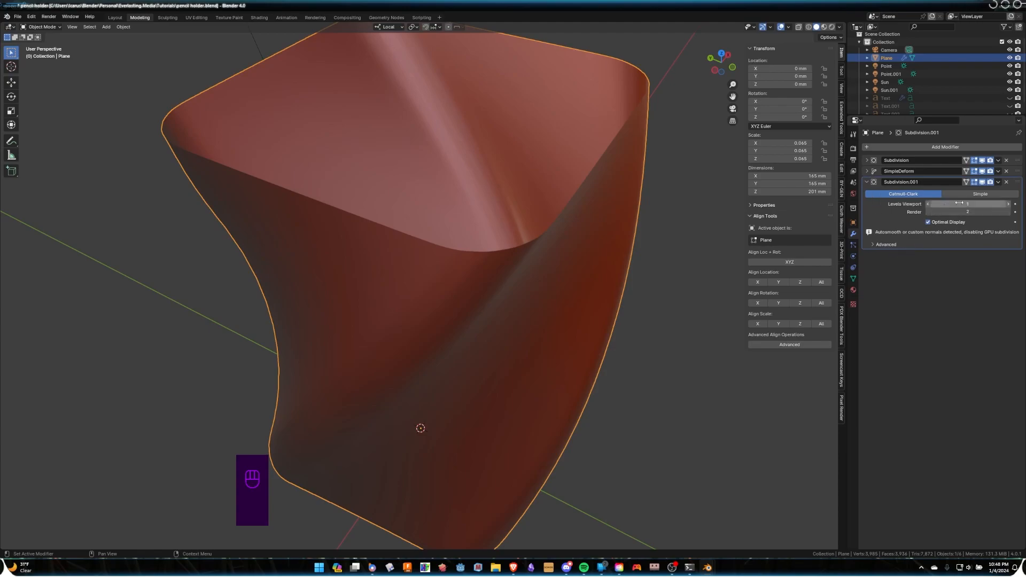
- Collapse the second Subdivision modifier's settings and add a Wireframe modifier to the cup
{"action": "left_click", "coordinate": [867, 181]}
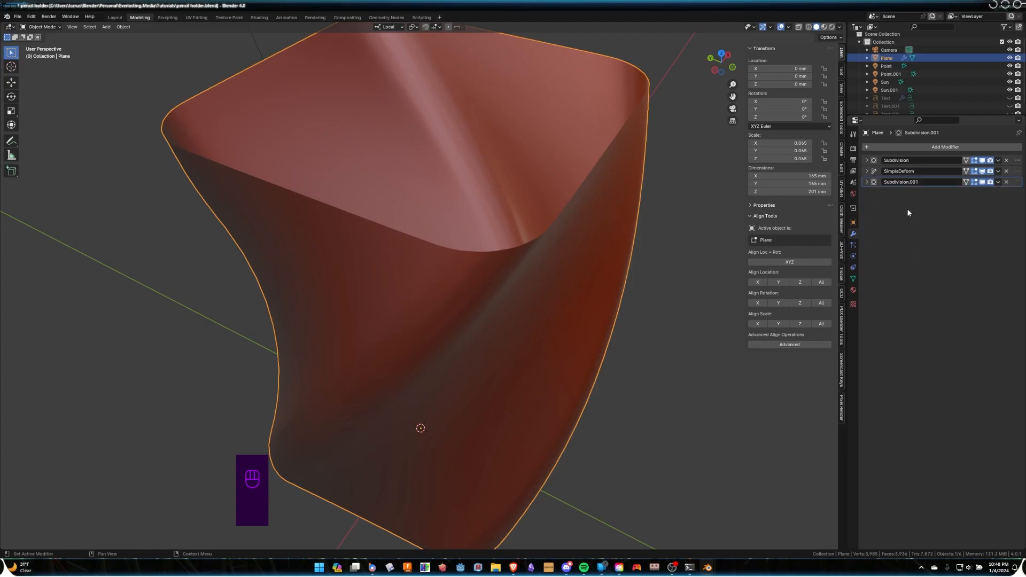
{"action": "left_click", "coordinate": [904, 146]}
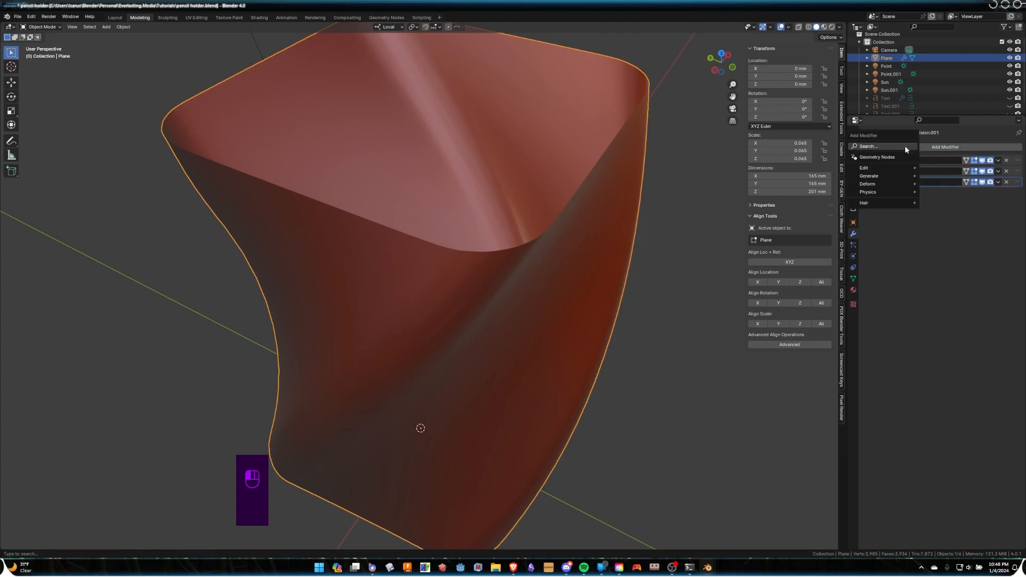
{"action": "type", "text": "w"}
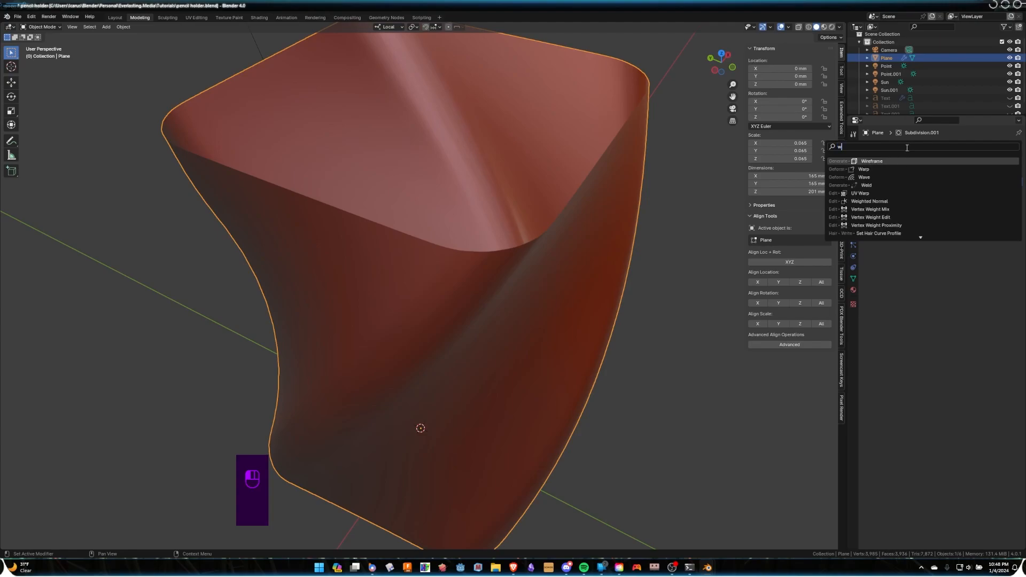
{"action": "key", "text": "Return"}
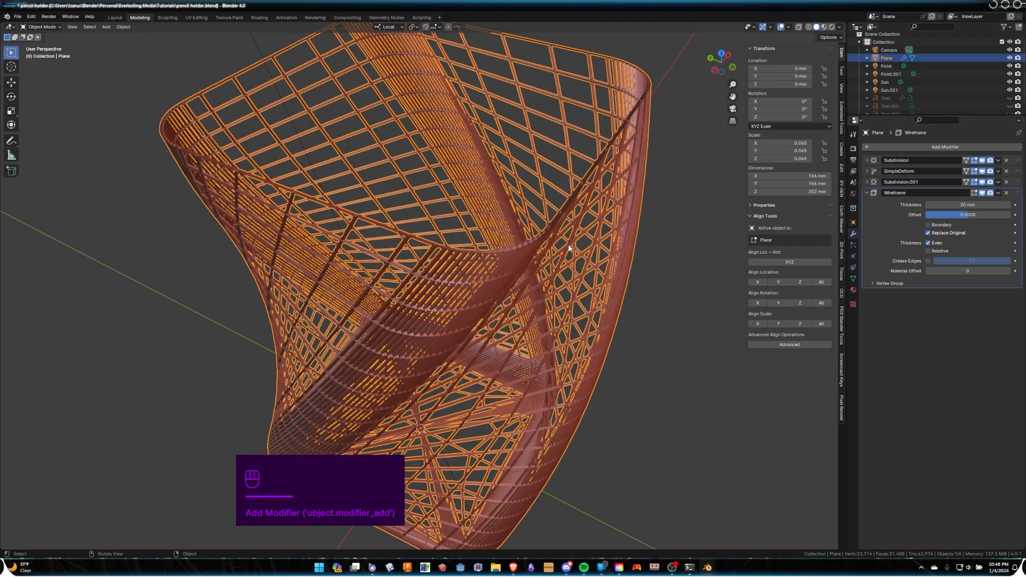
- In Edit Mode, select the single large face forming the cup's floor and delete it
{"action": "scroll", "coordinate": [570, 243], "scroll_direction": "down", "scroll_amount": 4}
{"action": "mouse_move", "coordinate": [569, 244]}
{"action": "middle_mouse_down"}
{"action": "mouse_move", "coordinate": [624, 209]}
{"action": "mouse_move", "coordinate": [560, 185]}
{"action": "middle_mouse_up"}
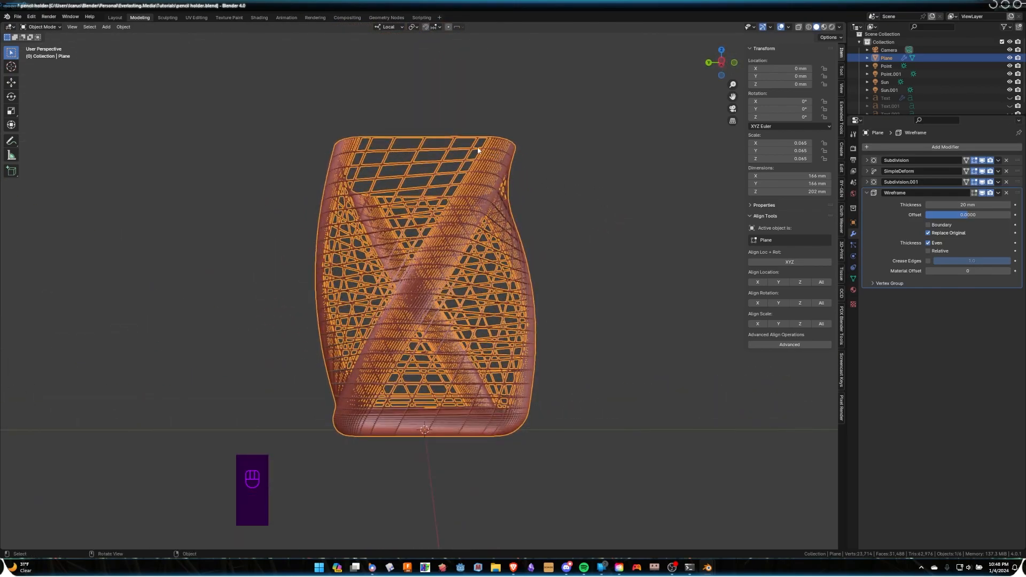
{"action": "middle_click_drag", "start_coordinate": [368, 148], "coordinate": [433, 147]}
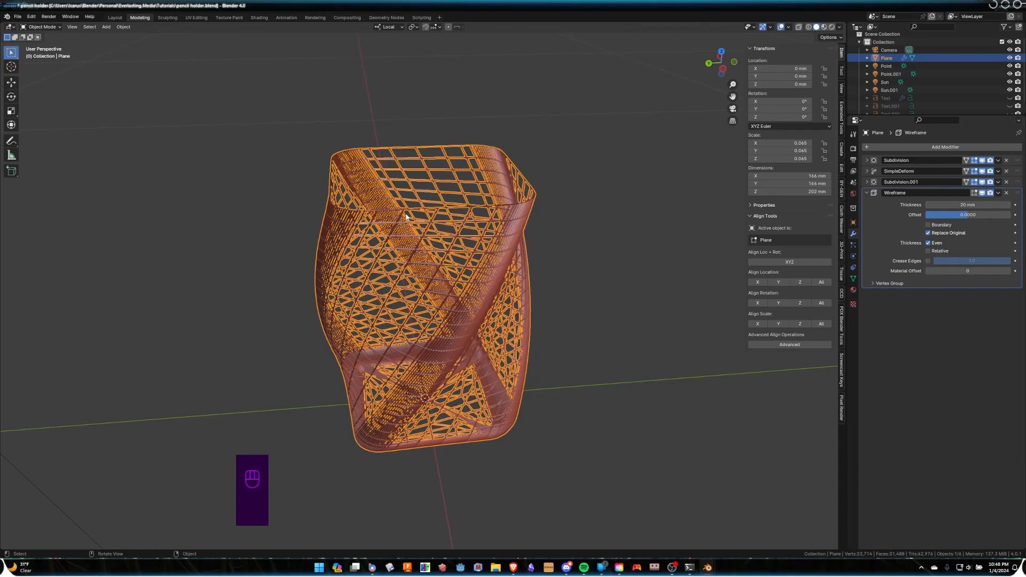
{"action": "middle_click_drag", "start_coordinate": [468, 272], "coordinate": [498, 359]}
{"action": "scroll", "coordinate": [498, 359], "scroll_direction": "up", "scroll_amount": 4}
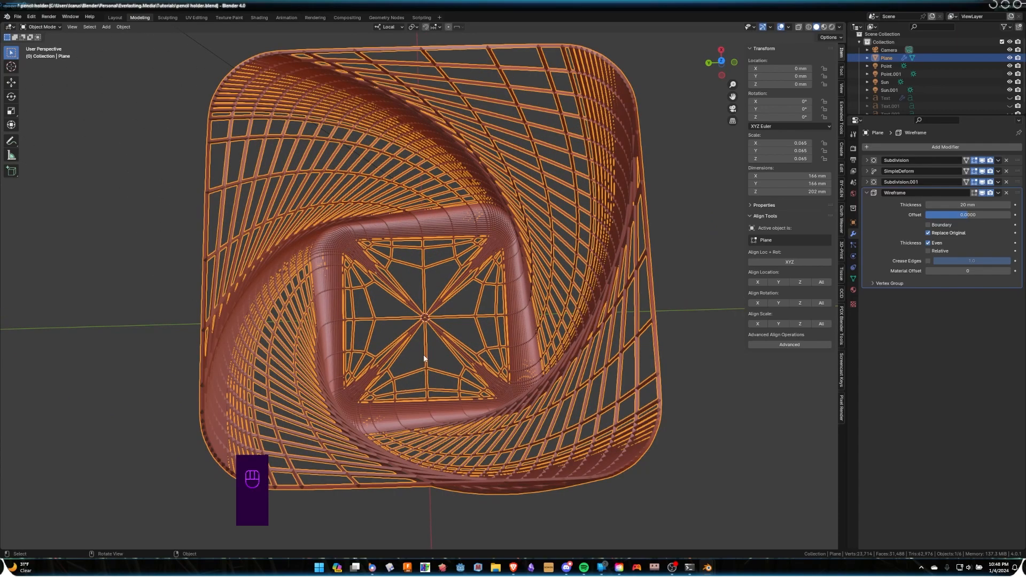
{"action": "key", "text": "Tab"}
{"action": "scroll", "coordinate": [418, 330], "scroll_direction": "up", "scroll_amount": 1}
{"action": "middle_click_drag", "start_coordinate": [419, 332], "coordinate": [393, 263], "text": "shift"}
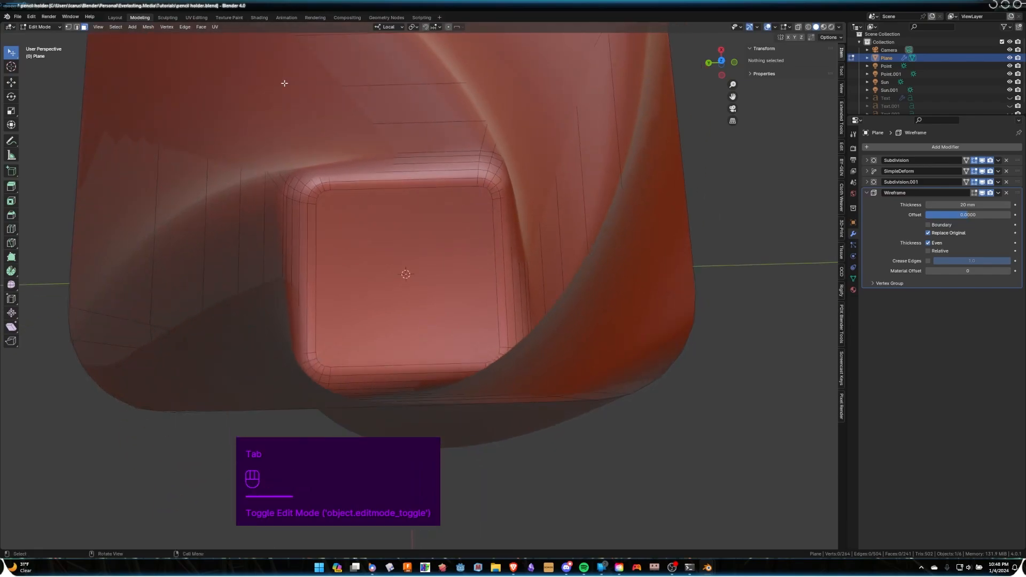
{"action": "left_click", "coordinate": [84, 27]}
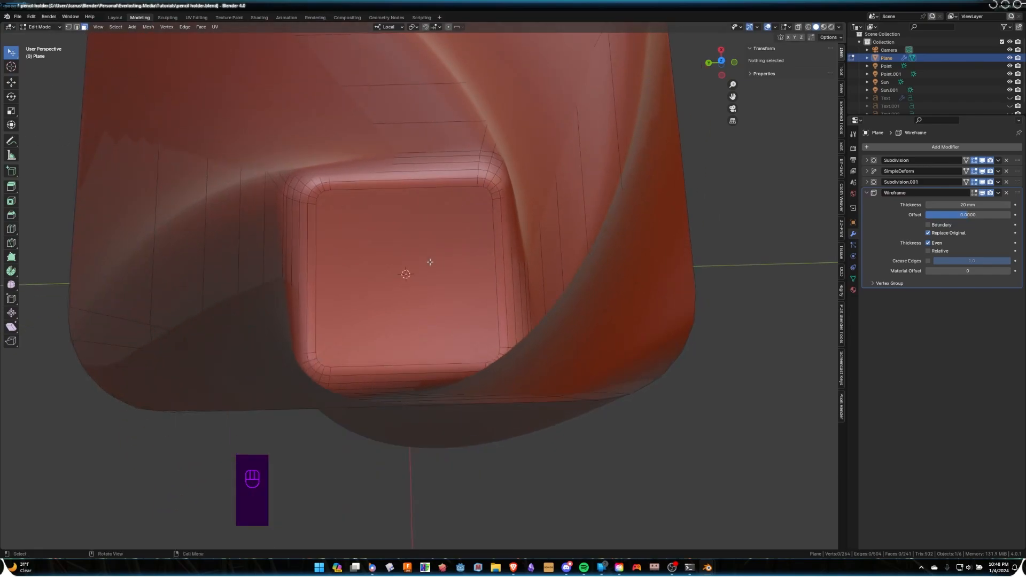
{"action": "left_click", "coordinate": [430, 260]}
{"action": "key", "text": "x"}
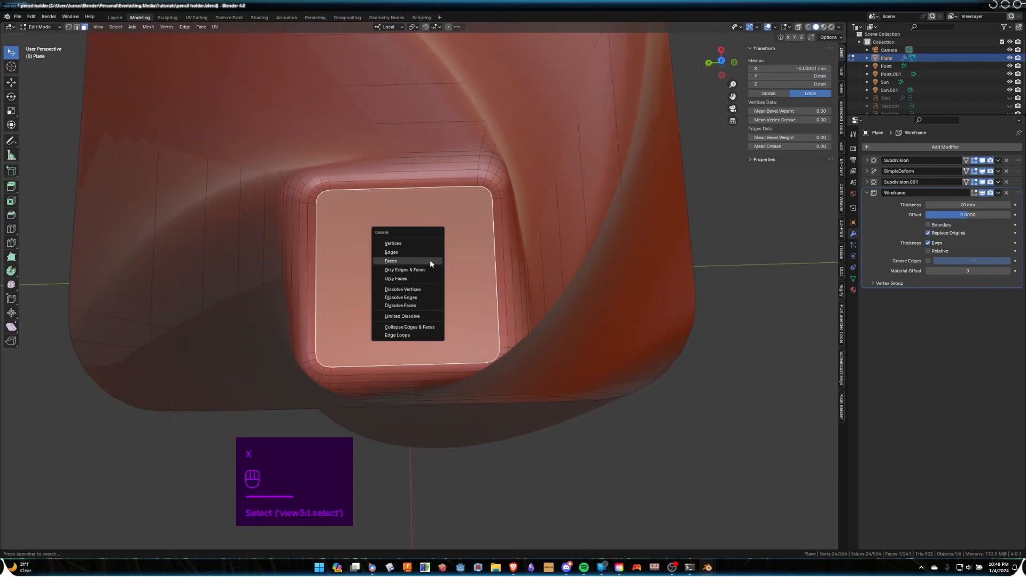
{"action": "left_click", "coordinate": [430, 261]}
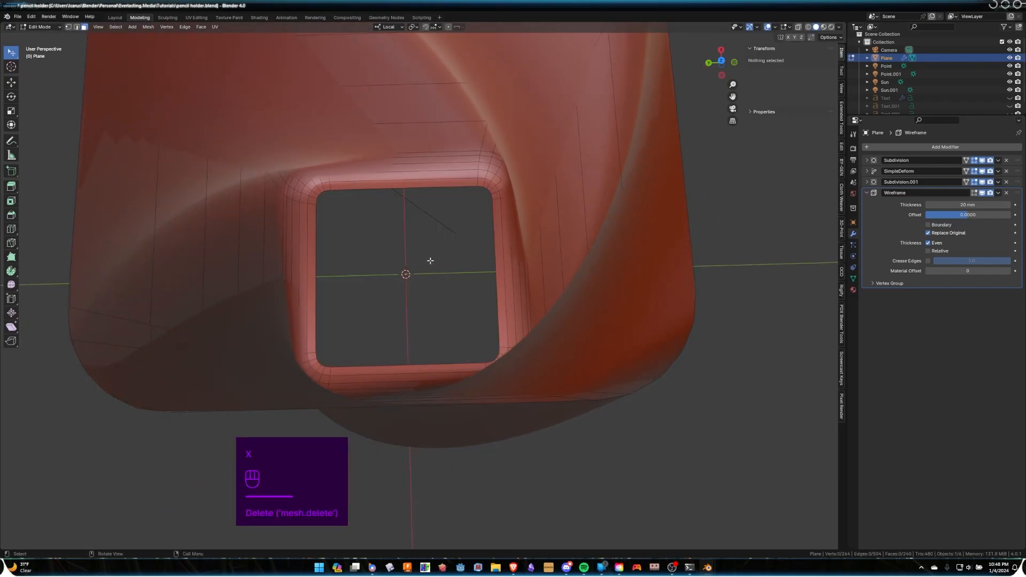
- Select the edge loop around the open floor and close the hole with Grid Fill
{"action": "left_click", "coordinate": [76, 26]}
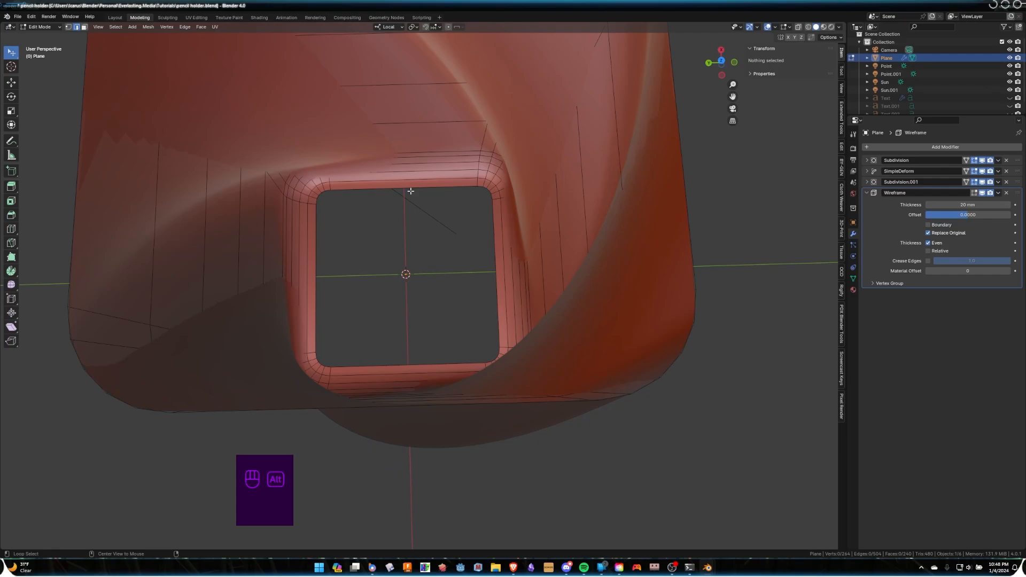
{"action": "left_click", "coordinate": [378, 190], "text": "alt"}
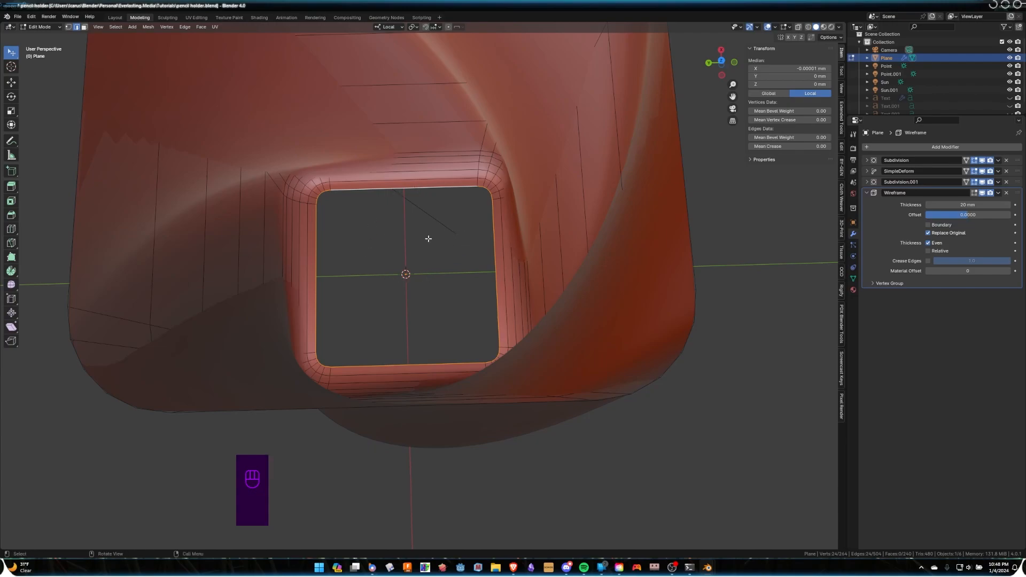
{"action": "key", "text": "ctrl+f"}
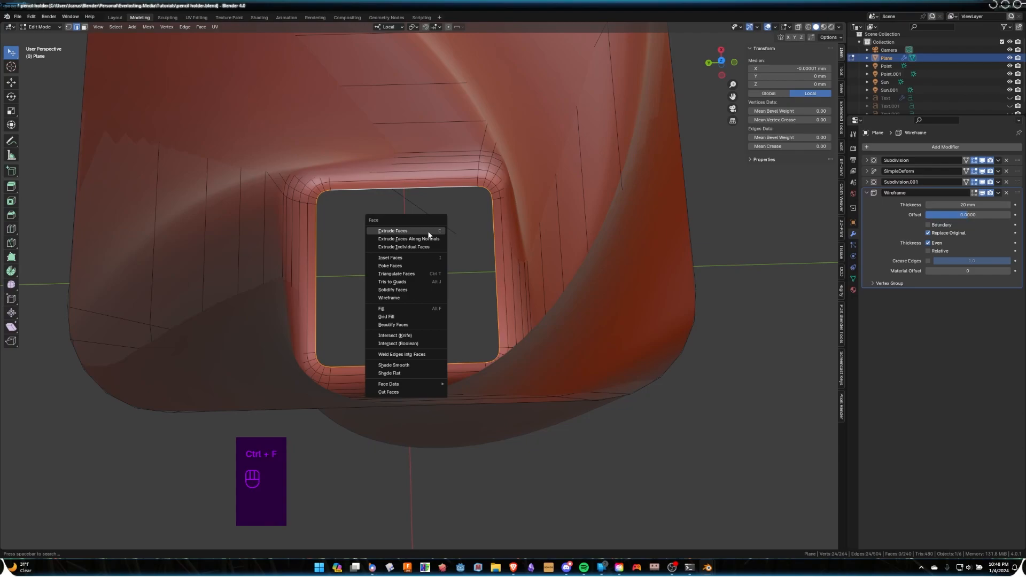
{"action": "left_click", "coordinate": [404, 317]}
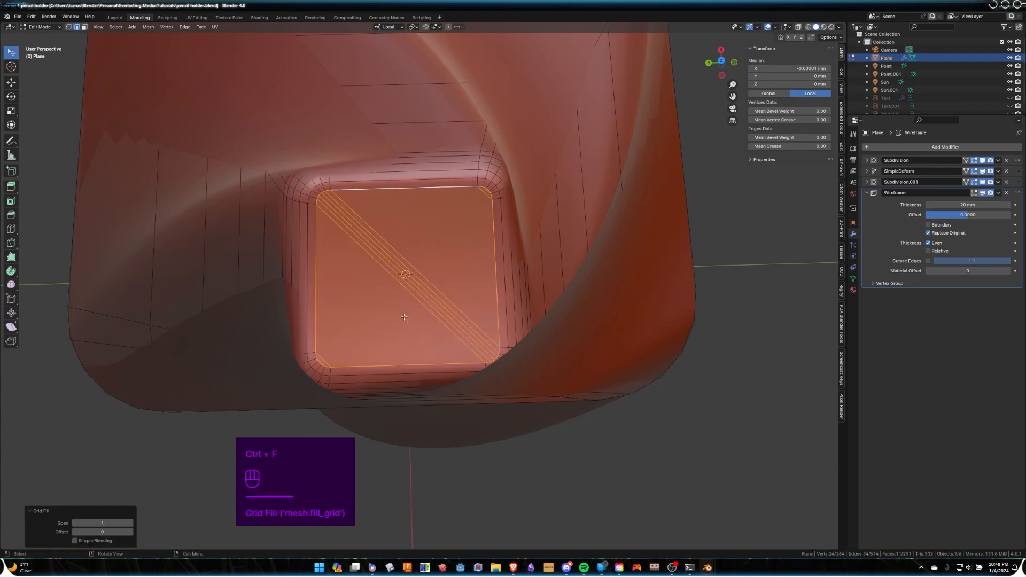
- Set the Grid Fill's Span to 3 and Offset to 2, and return to Object Mode
{"action": "middle_click_drag", "start_coordinate": [404, 317], "coordinate": [362, 316]}
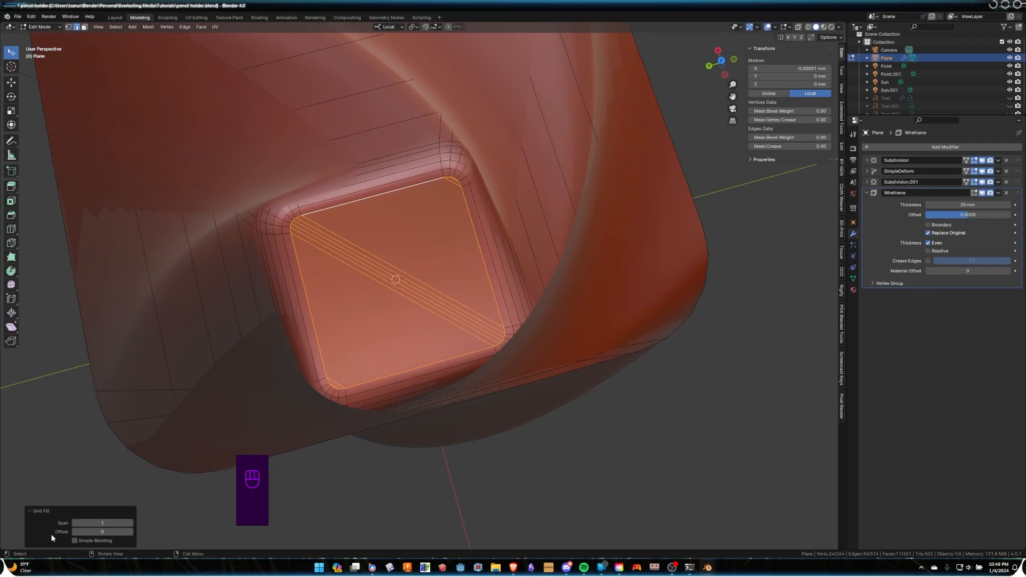
{"action": "left_click", "coordinate": [133, 524]}
{"action": "left_click", "coordinate": [133, 524]}
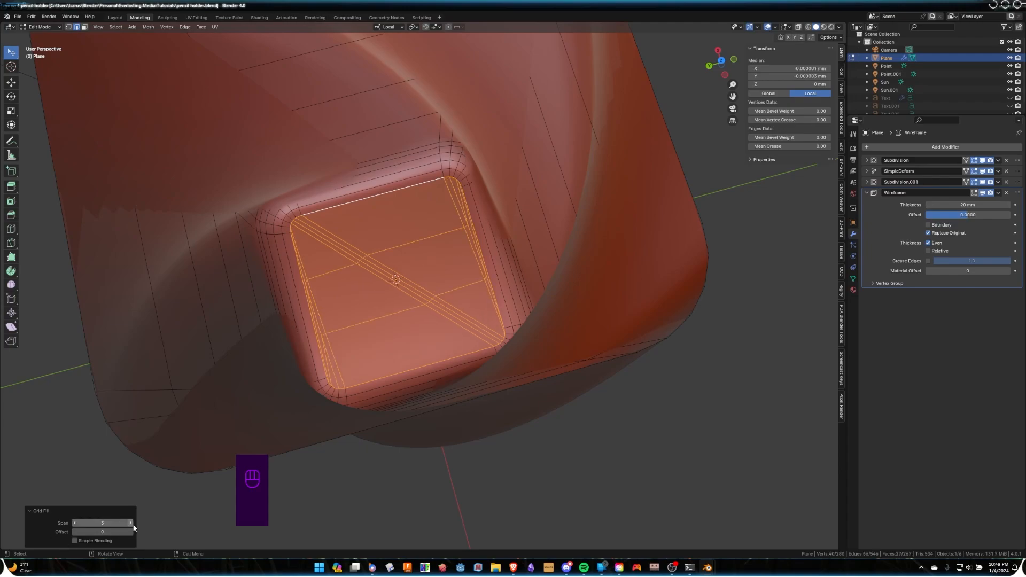
{"action": "left_click", "coordinate": [130, 533]}
{"action": "left_click", "coordinate": [131, 532]}
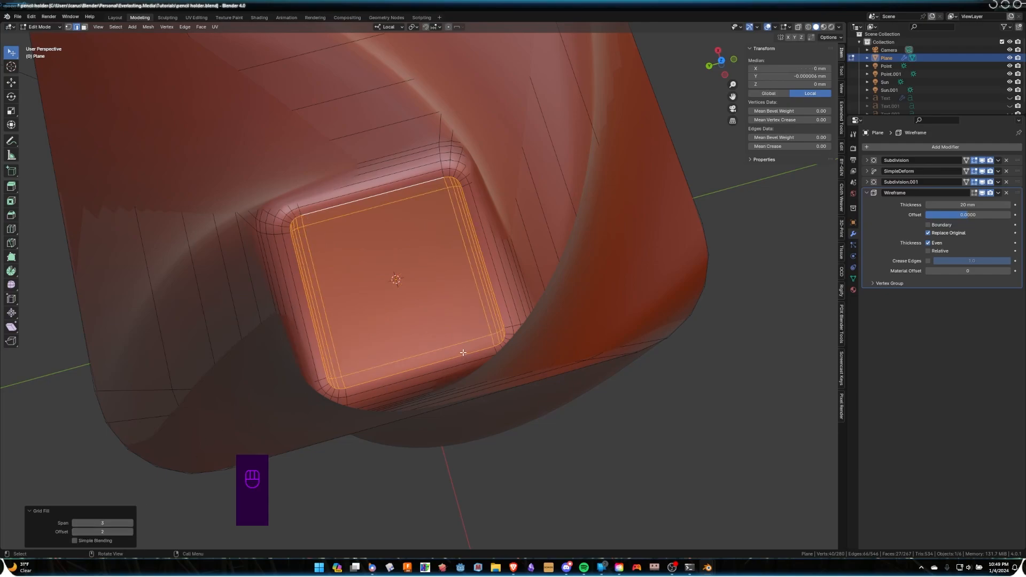
{"action": "key", "text": "Tab"}
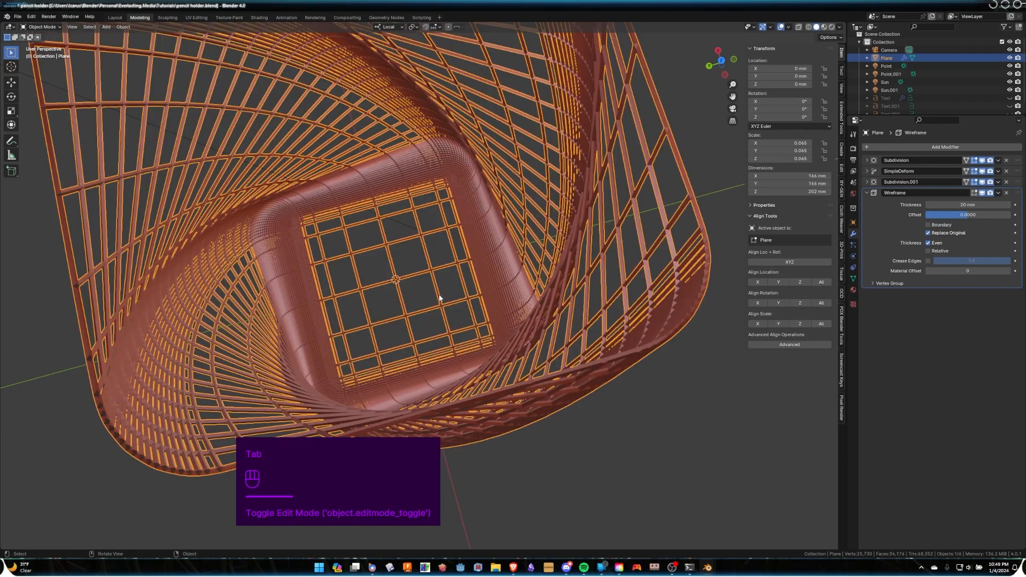
- Deselect the cup and examine its wireframe walls and gridded floor from the side and from above
{"action": "scroll", "coordinate": [429, 306], "scroll_direction": "down", "scroll_amount": 3}
{"action": "mouse_move", "coordinate": [444, 327]}
{"action": "middle_mouse_down"}
{"action": "mouse_move", "coordinate": [444, 355]}
{"action": "mouse_move", "coordinate": [426, 326]}
{"action": "mouse_move", "coordinate": [421, 285]}
{"action": "middle_mouse_up"}
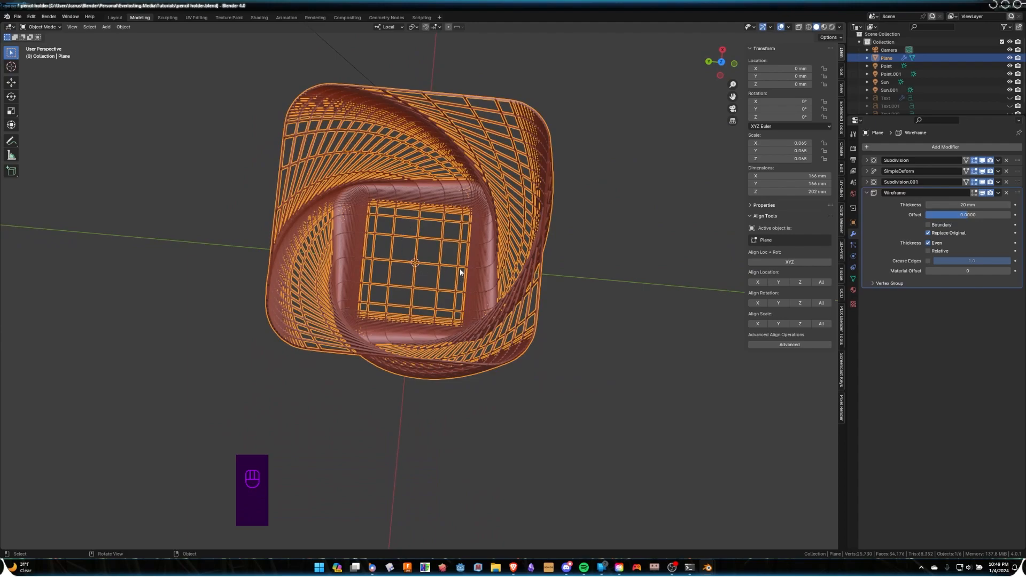
{"action": "mouse_move", "coordinate": [511, 381]}
{"action": "middle_mouse_down"}
{"action": "mouse_move", "coordinate": [527, 355]}
{"action": "mouse_move", "coordinate": [534, 296]}
{"action": "mouse_move", "coordinate": [544, 327]}
{"action": "mouse_move", "coordinate": [274, 284]}
{"action": "mouse_move", "coordinate": [529, 263]}
{"action": "mouse_move", "coordinate": [431, 268]}
{"action": "mouse_move", "coordinate": [452, 297]}
{"action": "mouse_move", "coordinate": [481, 292]}
{"action": "middle_mouse_up"}
{"action": "left_click", "coordinate": [531, 314]}
{"action": "scroll", "coordinate": [438, 299], "scroll_direction": "up", "scroll_amount": 3}
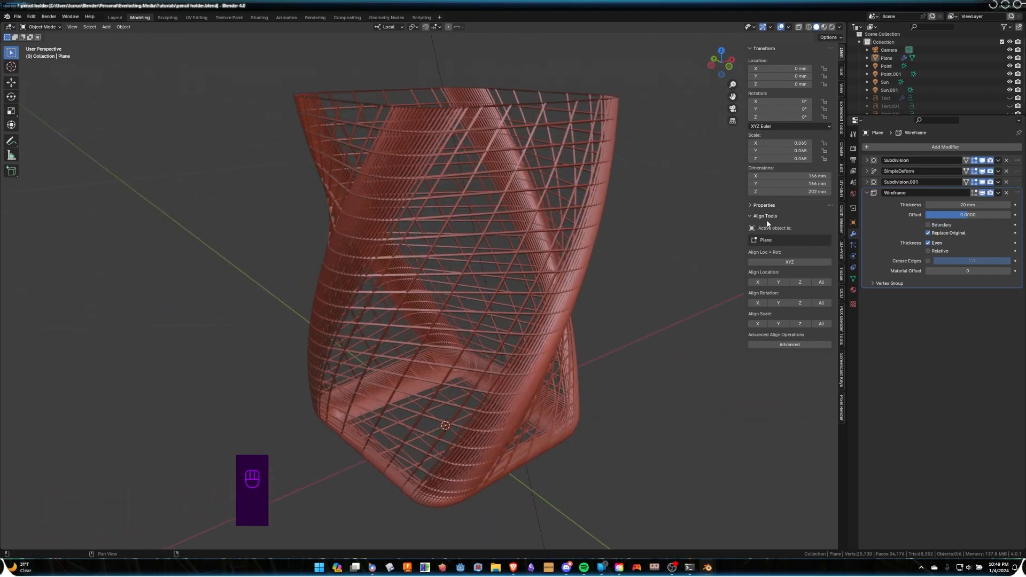
{"action": "middle_click_drag", "start_coordinate": [675, 166], "coordinate": [680, 196]}
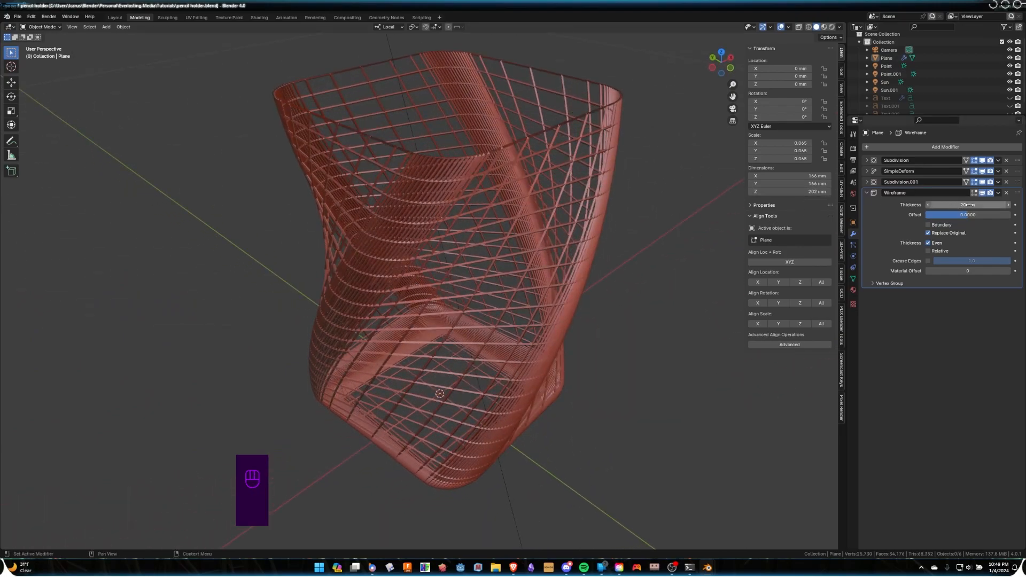
{"action": "middle_click_drag", "start_coordinate": [668, 203], "coordinate": [629, 202]}
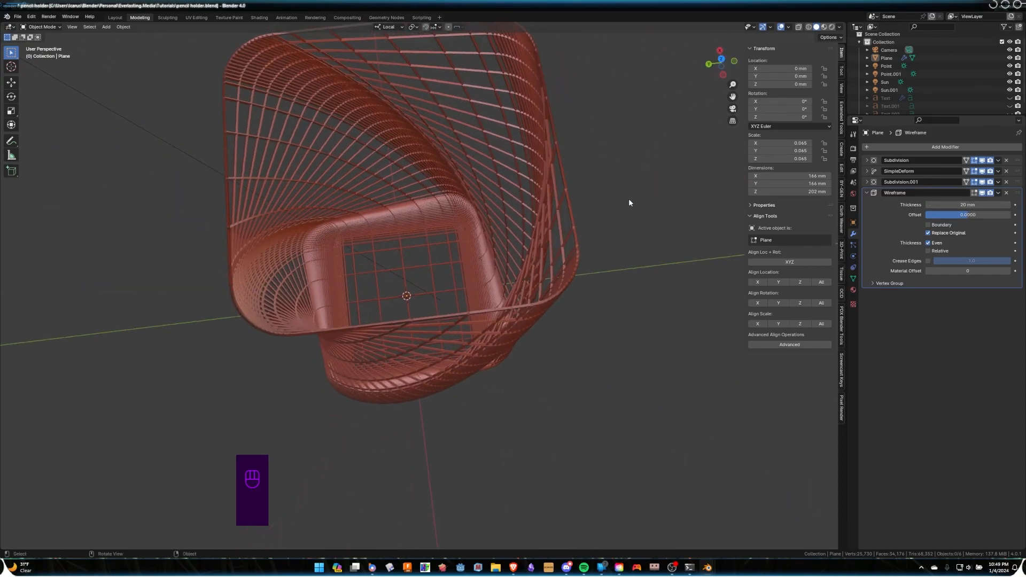
- Scale the whole cup down uniformly by 0.73, to about 120 × 120 × 146 mm, and deselect it
{"action": "left_click", "coordinate": [569, 177]}
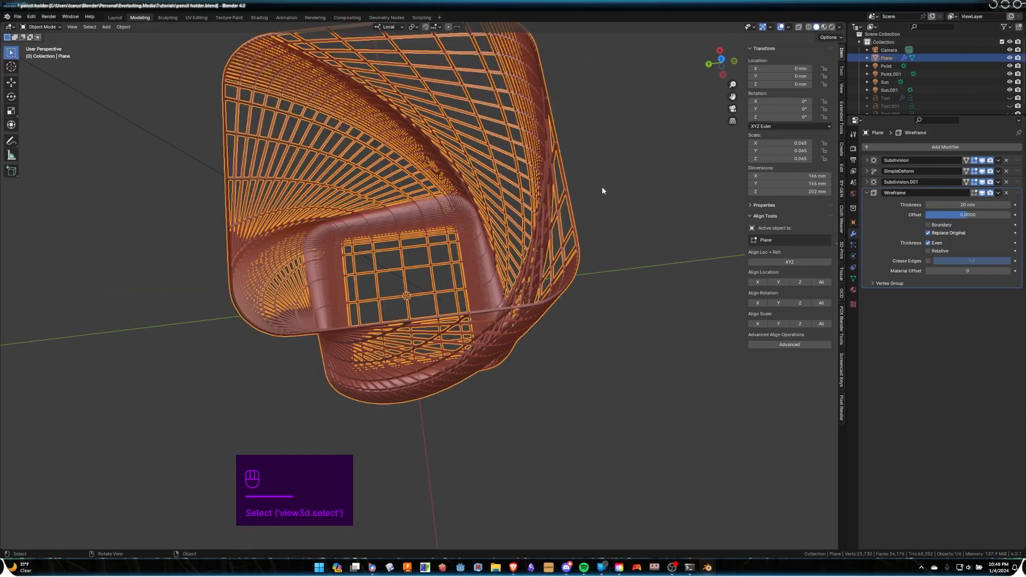
{"action": "key", "text": "s"}
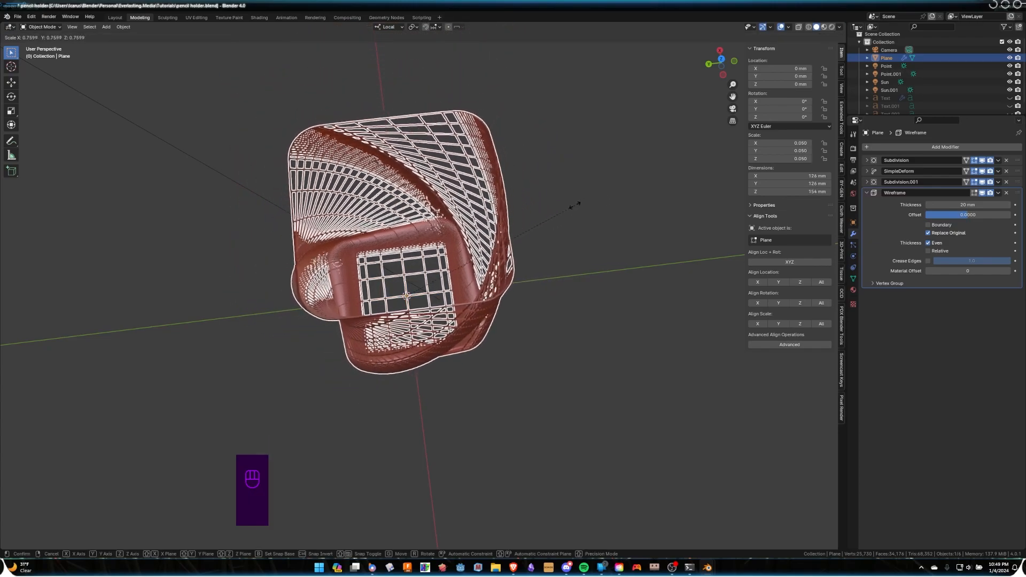
{"action": "left_click", "coordinate": [566, 208]}
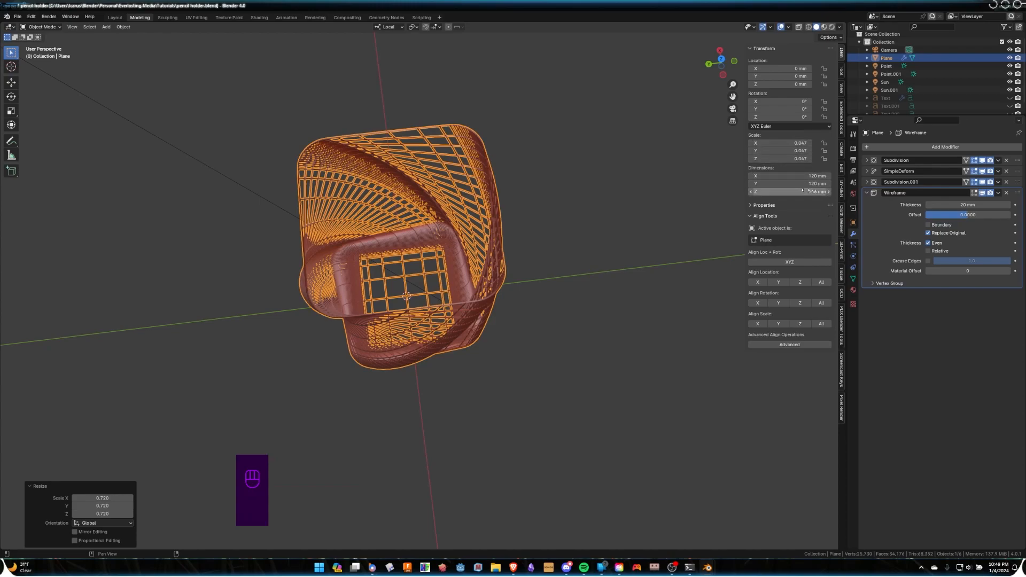
{"action": "left_click", "coordinate": [656, 189]}
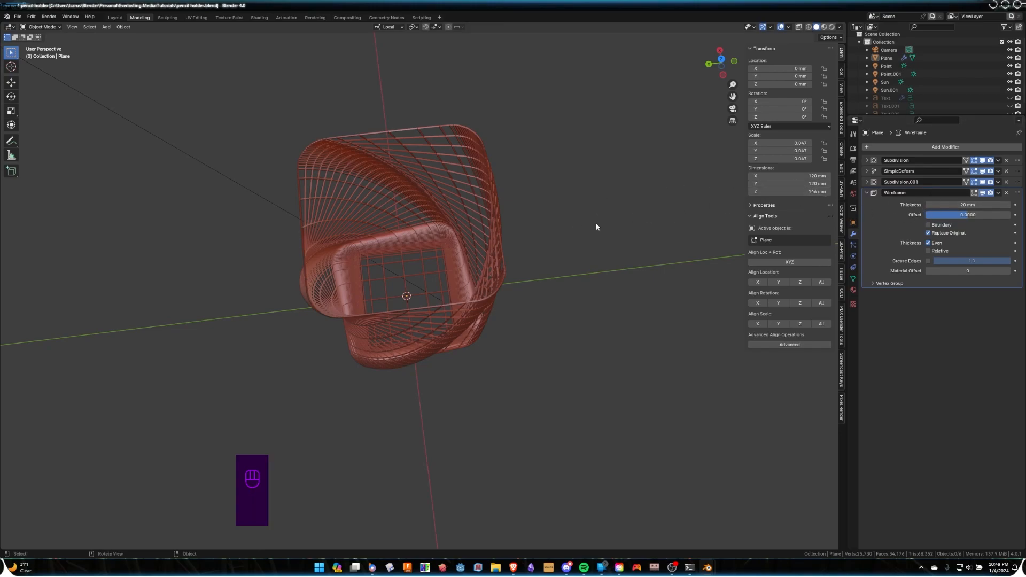
- Select the resized cup and apply its scale
{"action": "left_click", "coordinate": [467, 214]}
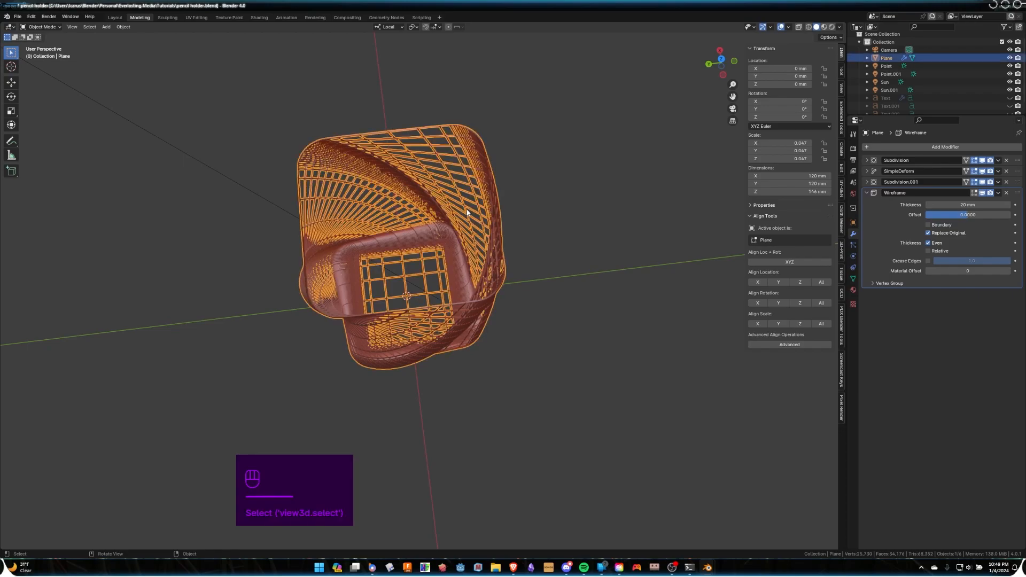
{"action": "key", "text": "ctrl+a"}
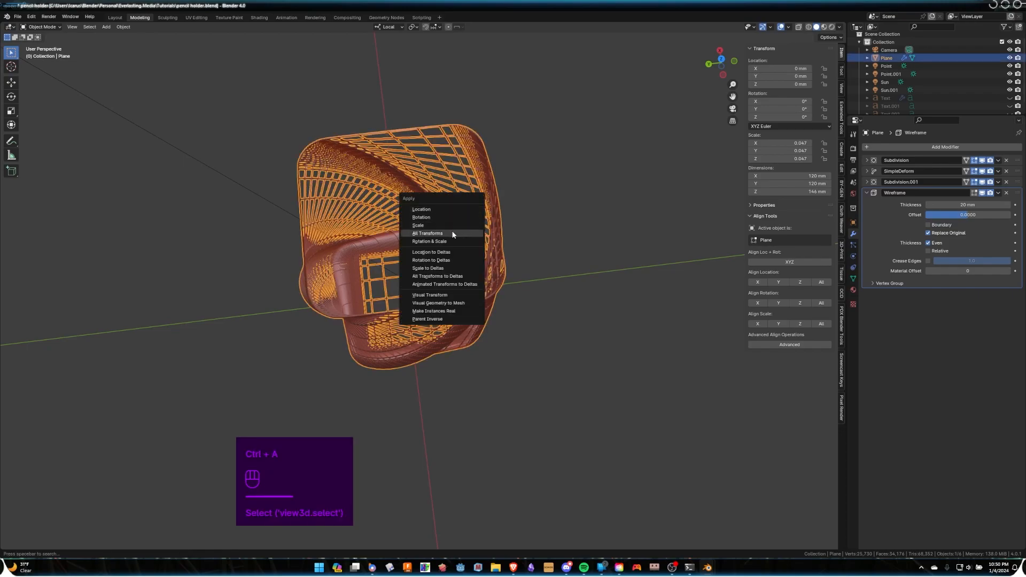
{"action": "left_click", "coordinate": [448, 225]}
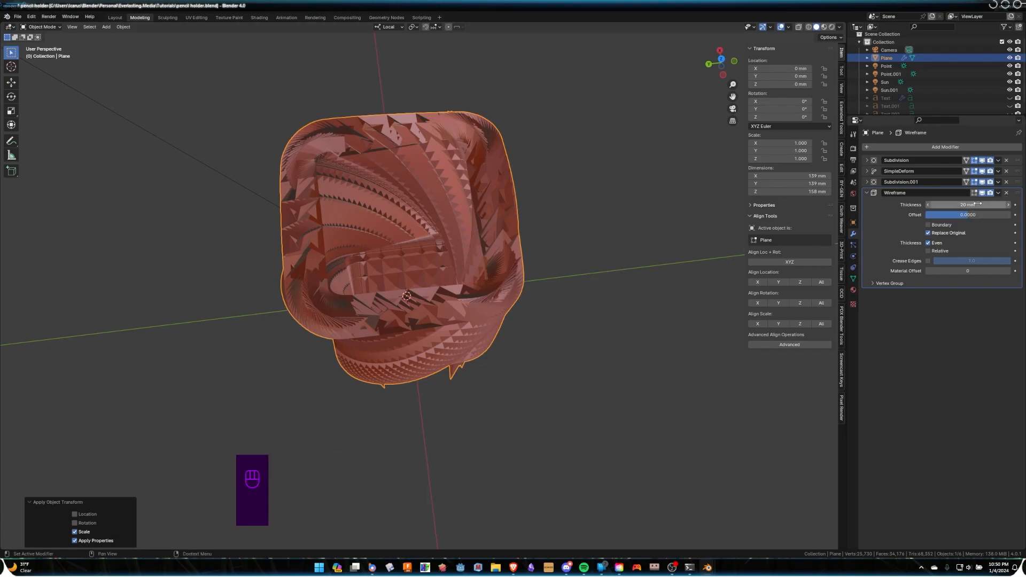
- Set the Wireframe modifier's thickness to 1.2 mm and deselect the cup
{"action": "left_click_drag", "start_coordinate": [977, 204], "coordinate": [945, 203]}
{"action": "left_click", "coordinate": [958, 203]}
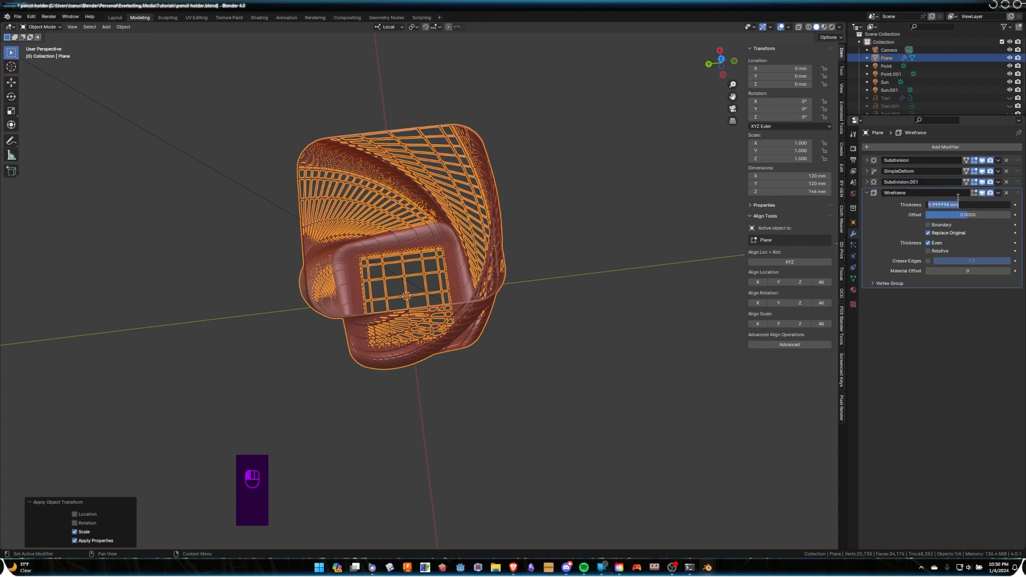
{"action": "type", "text": "1.2"}
{"action": "key", "text": "Return"}
{"action": "left_click", "coordinate": [640, 321]}
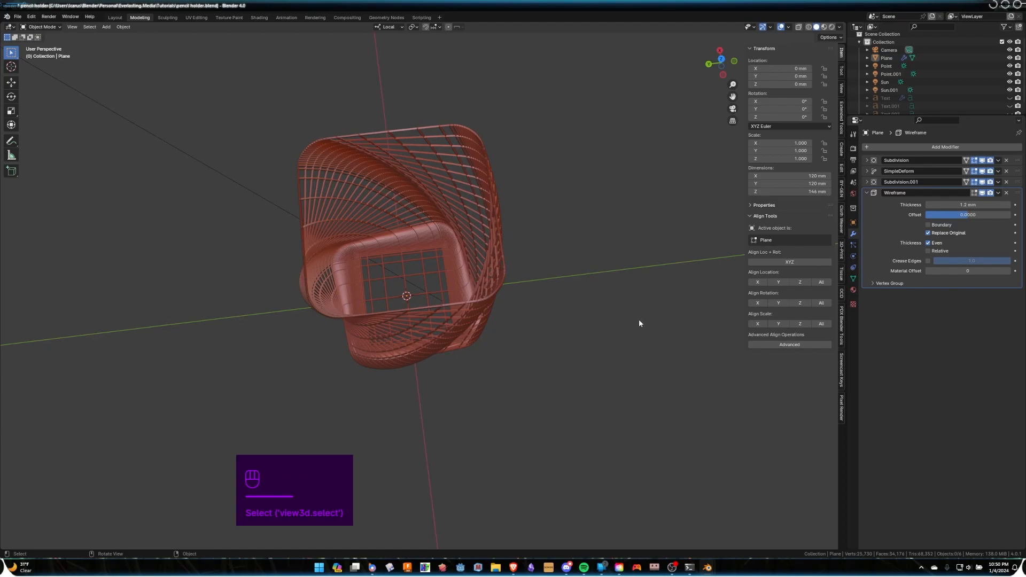
- Enable Boundary in the Wireframe modifier and inspect the cup's upper rim from the side
{"action": "left_click", "coordinate": [490, 279]}
{"action": "mouse_move", "coordinate": [535, 322]}
{"action": "middle_mouse_down"}
{"action": "mouse_move", "coordinate": [557, 305]}
{"action": "mouse_move", "coordinate": [581, 315]}
{"action": "mouse_move", "coordinate": [650, 303]}
{"action": "mouse_move", "coordinate": [673, 286]}
{"action": "mouse_move", "coordinate": [649, 299]}
{"action": "mouse_move", "coordinate": [532, 276]}
{"action": "middle_mouse_up"}
{"action": "left_click", "coordinate": [566, 304]}
{"action": "scroll", "coordinate": [570, 304], "scroll_direction": "up", "scroll_amount": 5}
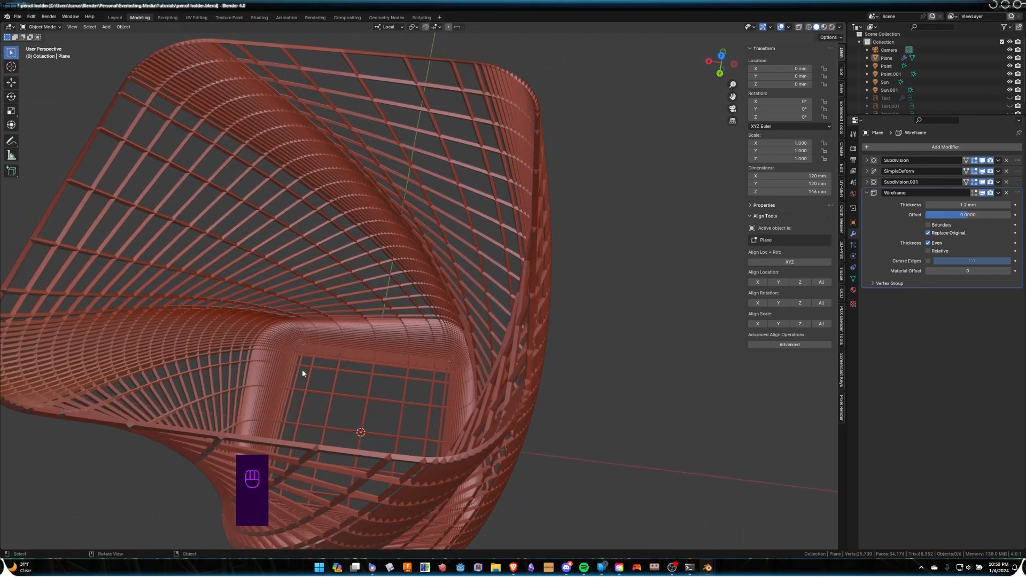
{"action": "left_click", "coordinate": [928, 225]}
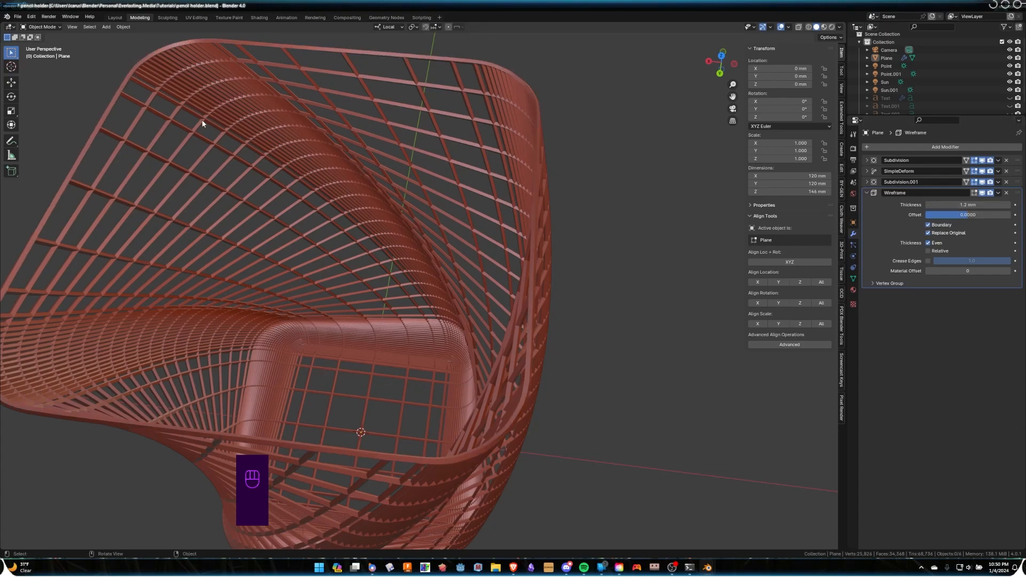
{"action": "middle_click_drag", "start_coordinate": [565, 319], "coordinate": [502, 227]}
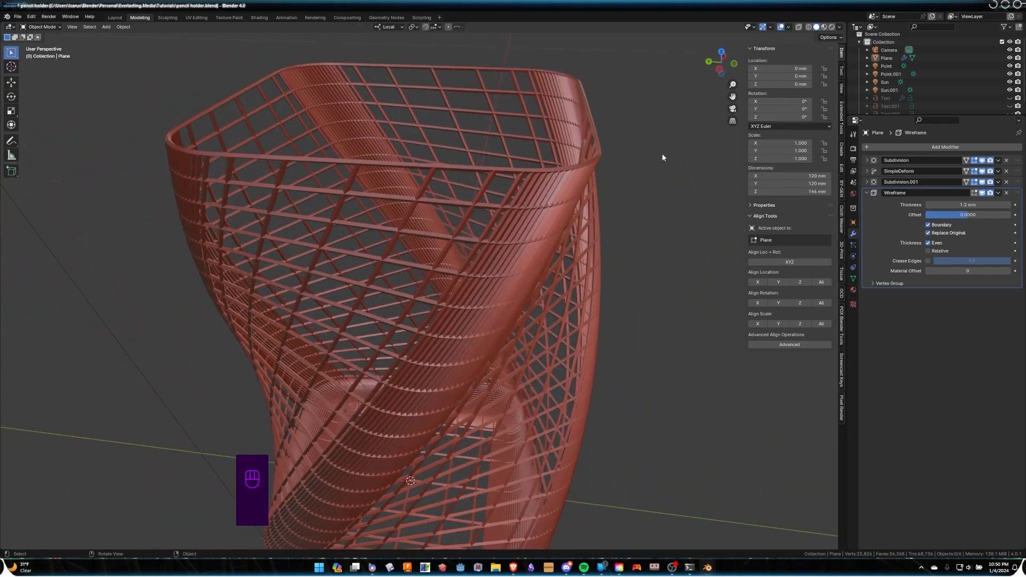
- Examine the wireframe cup from above, inside and around its base
{"action": "mouse_move", "coordinate": [405, 157]}
{"action": "middle_mouse_down"}
{"action": "mouse_move", "coordinate": [516, 155]}
{"action": "mouse_move", "coordinate": [528, 145]}
{"action": "mouse_move", "coordinate": [428, 144]}
{"action": "mouse_move", "coordinate": [502, 146]}
{"action": "mouse_move", "coordinate": [543, 201]}
{"action": "mouse_move", "coordinate": [556, 226]}
{"action": "mouse_move", "coordinate": [559, 319]}
{"action": "mouse_move", "coordinate": [582, 278]}
{"action": "middle_mouse_up"}
{"action": "scroll", "coordinate": [503, 146], "scroll_direction": "down", "scroll_amount": 5}
{"action": "scroll", "coordinate": [559, 319], "scroll_direction": "up", "scroll_amount": 2}
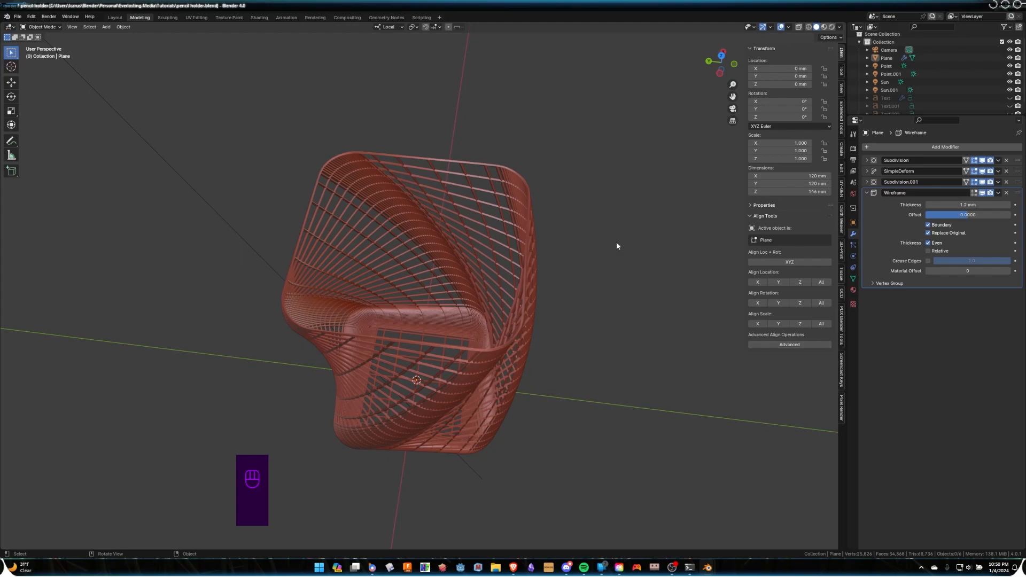
{"action": "scroll", "coordinate": [508, 194], "scroll_direction": "up", "scroll_amount": 1}
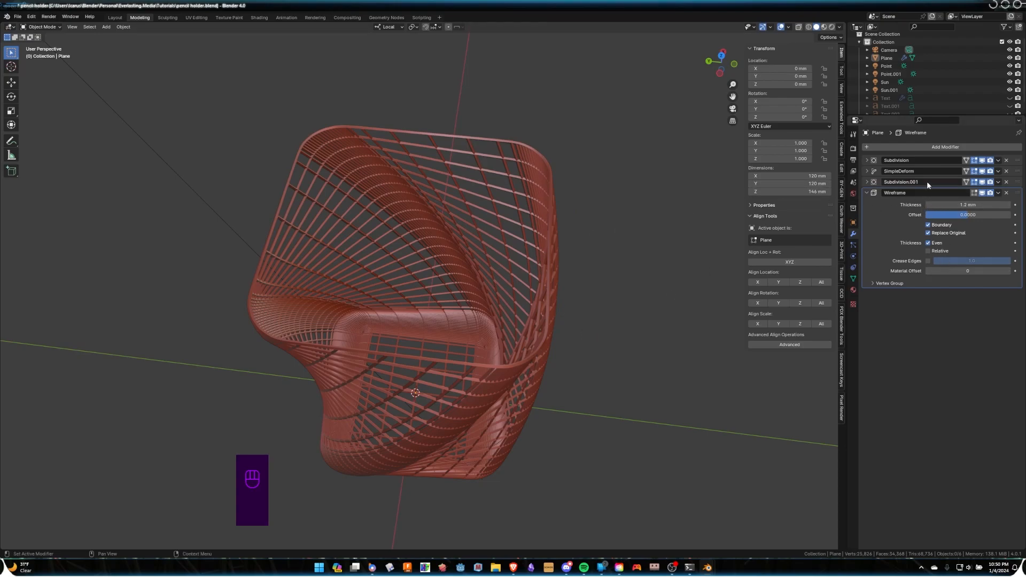
{"action": "middle_click_drag", "start_coordinate": [594, 198], "coordinate": [648, 210]}
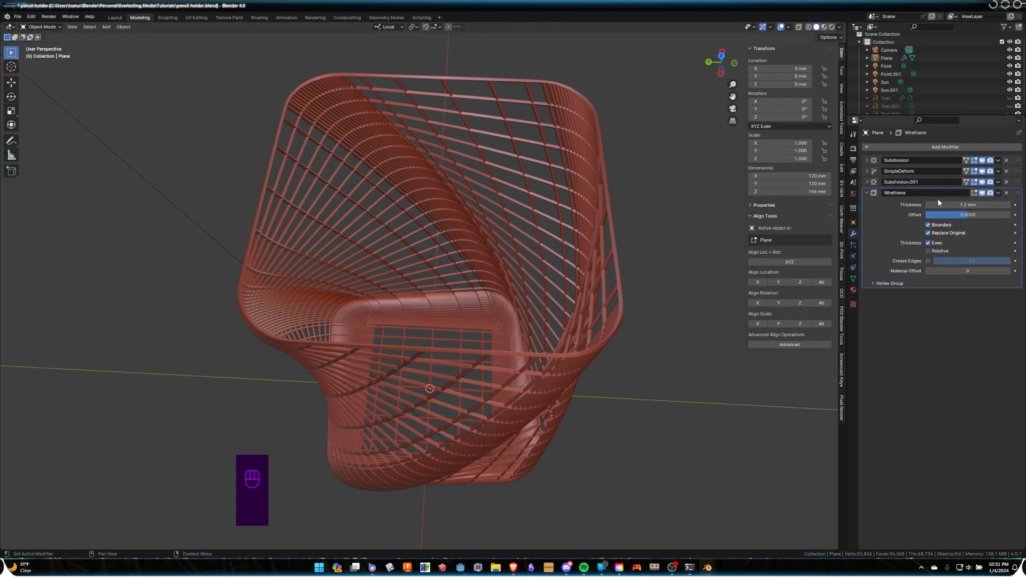
{"action": "middle_click_drag", "start_coordinate": [599, 276], "coordinate": [691, 145]}
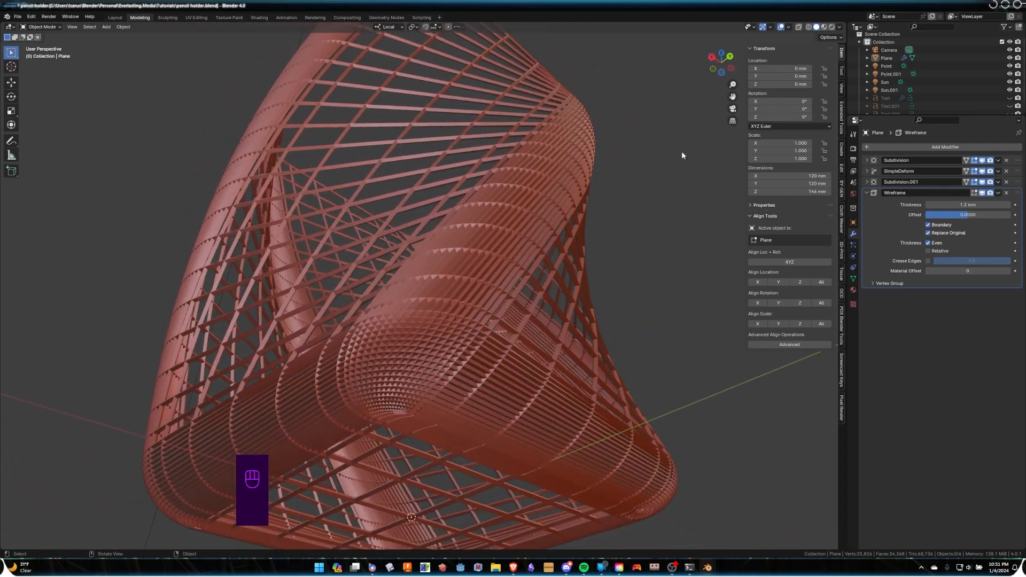
{"action": "middle_click_drag", "start_coordinate": [646, 399], "coordinate": [556, 338]}
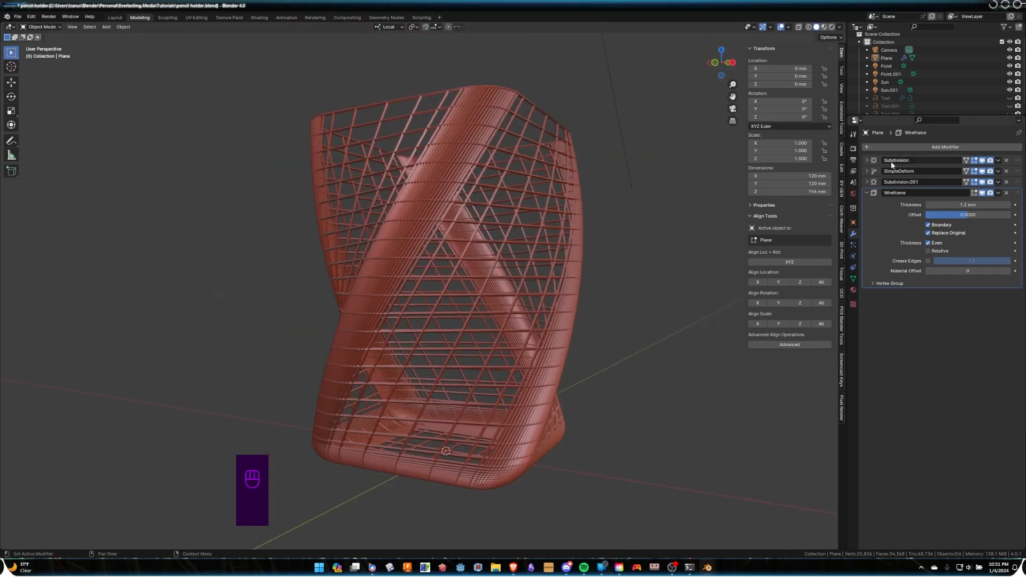
- Duplicate the Subdivision.001 modifier and move the copy after the Wireframe modifier
{"action": "left_click", "coordinate": [998, 192]}
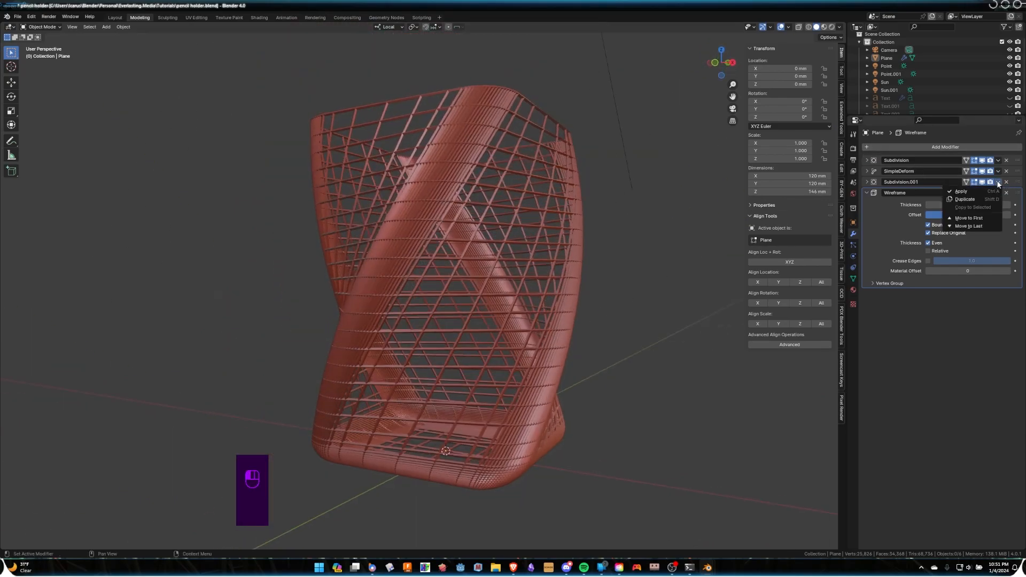
{"action": "left_click", "coordinate": [966, 200]}
{"action": "left_click_drag", "start_coordinate": [1018, 196], "coordinate": [1018, 295]}
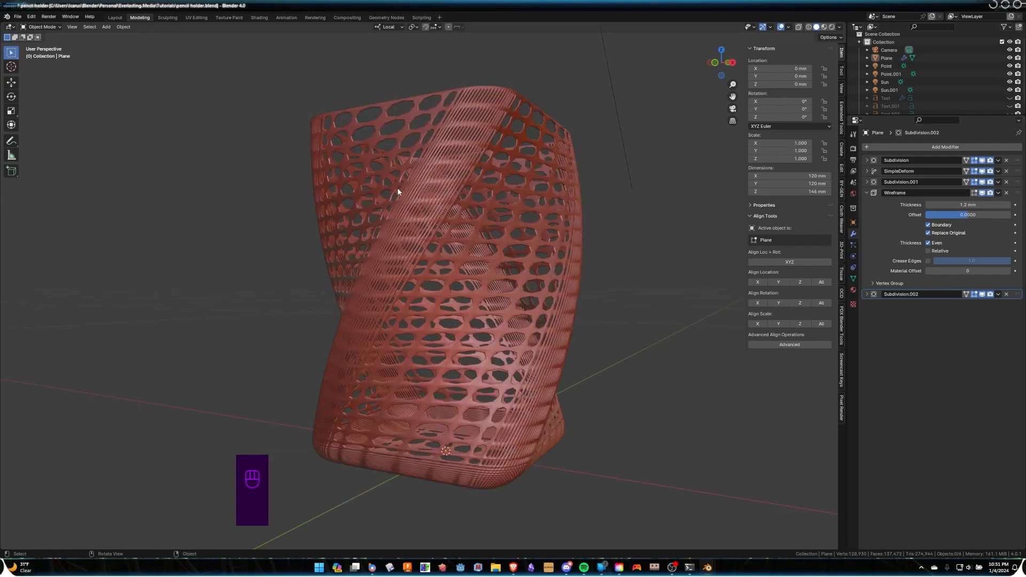
- Examine the smoothed lattice and compare it with the last Subdivision modifier hidden in the viewport
{"action": "mouse_move", "coordinate": [468, 197]}
{"action": "middle_mouse_down"}
{"action": "mouse_move", "coordinate": [512, 197]}
{"action": "mouse_move", "coordinate": [570, 139]}
{"action": "mouse_move", "coordinate": [466, 222]}
{"action": "middle_mouse_up"}
{"action": "scroll", "coordinate": [481, 252], "scroll_direction": "up", "scroll_amount": 3}
{"action": "scroll", "coordinate": [557, 335], "scroll_direction": "down", "scroll_amount": 3}
{"action": "mouse_move", "coordinate": [557, 335]}
{"action": "middle_mouse_down"}
{"action": "mouse_move", "coordinate": [536, 252]}
{"action": "mouse_move", "coordinate": [524, 271]}
{"action": "mouse_move", "coordinate": [435, 293]}
{"action": "mouse_move", "coordinate": [435, 320]}
{"action": "mouse_move", "coordinate": [486, 304]}
{"action": "mouse_move", "coordinate": [488, 270]}
{"action": "mouse_move", "coordinate": [424, 249]}
{"action": "mouse_move", "coordinate": [438, 314]}
{"action": "mouse_move", "coordinate": [461, 322]}
{"action": "mouse_move", "coordinate": [490, 316]}
{"action": "mouse_move", "coordinate": [555, 233]}
{"action": "mouse_move", "coordinate": [576, 310]}
{"action": "mouse_move", "coordinate": [562, 260]}
{"action": "middle_mouse_up"}
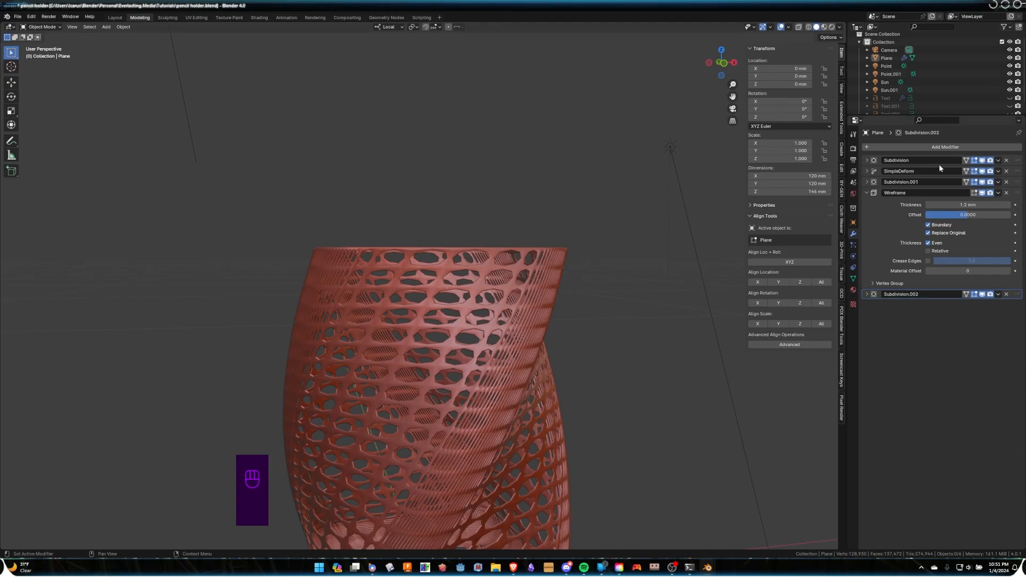
{"action": "left_click", "coordinate": [983, 294]}
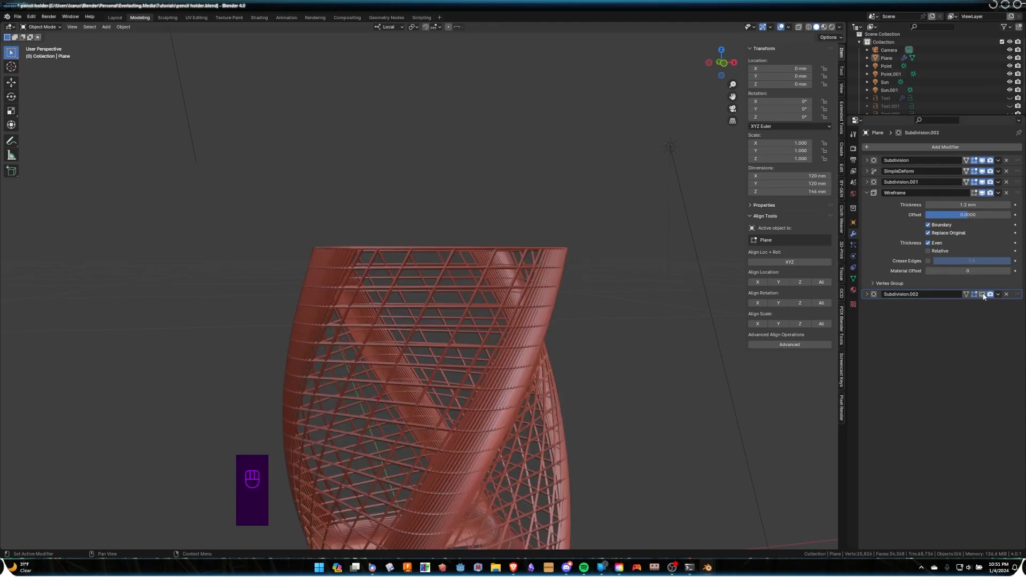
{"action": "middle_click_drag", "start_coordinate": [541, 216], "coordinate": [475, 153]}
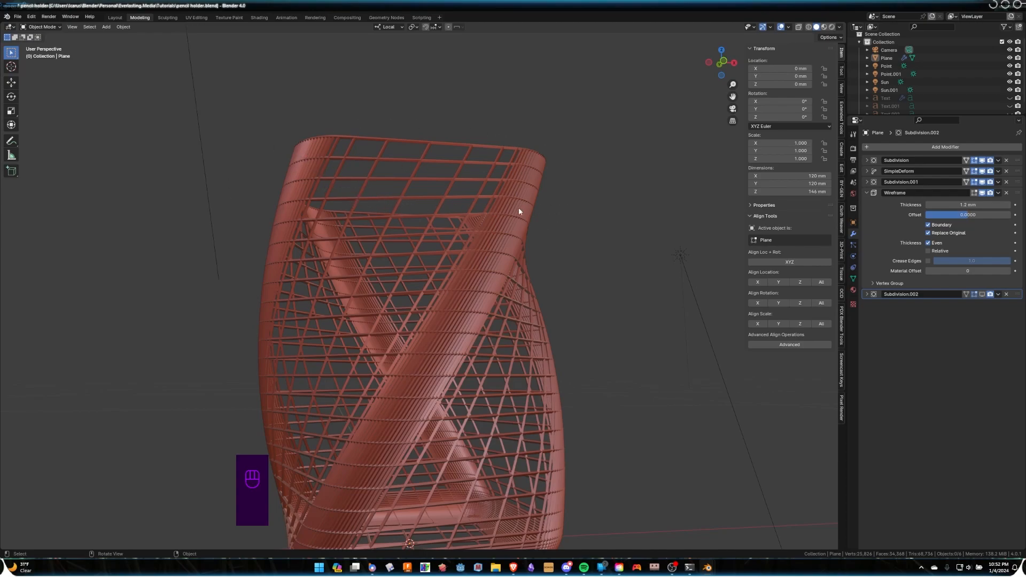
- Add a Decimate modifier and place it between SimpleDeform and the Subdivision.001 modifier
{"action": "left_click", "coordinate": [921, 146]}
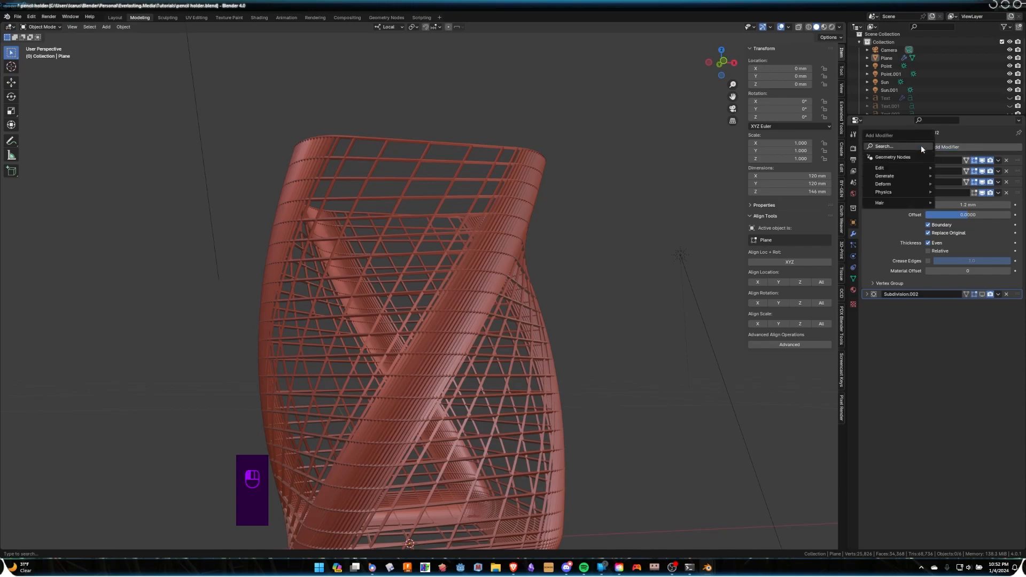
{"action": "left_click", "coordinate": [921, 145]}
{"action": "type", "text": "dec"}
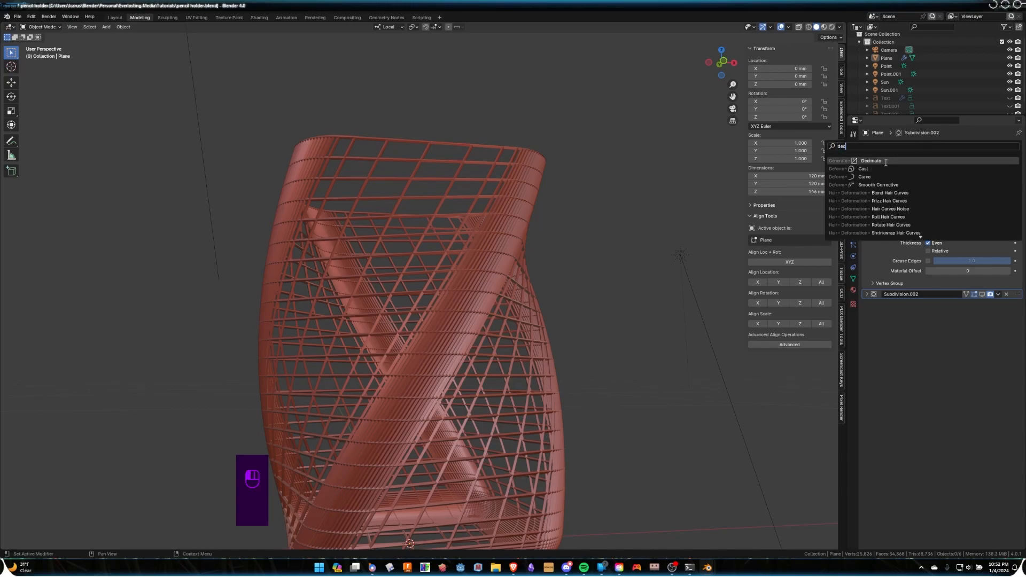
{"action": "left_click", "coordinate": [886, 162]}
{"action": "left_click_drag", "start_coordinate": [1019, 309], "coordinate": [1016, 203]}
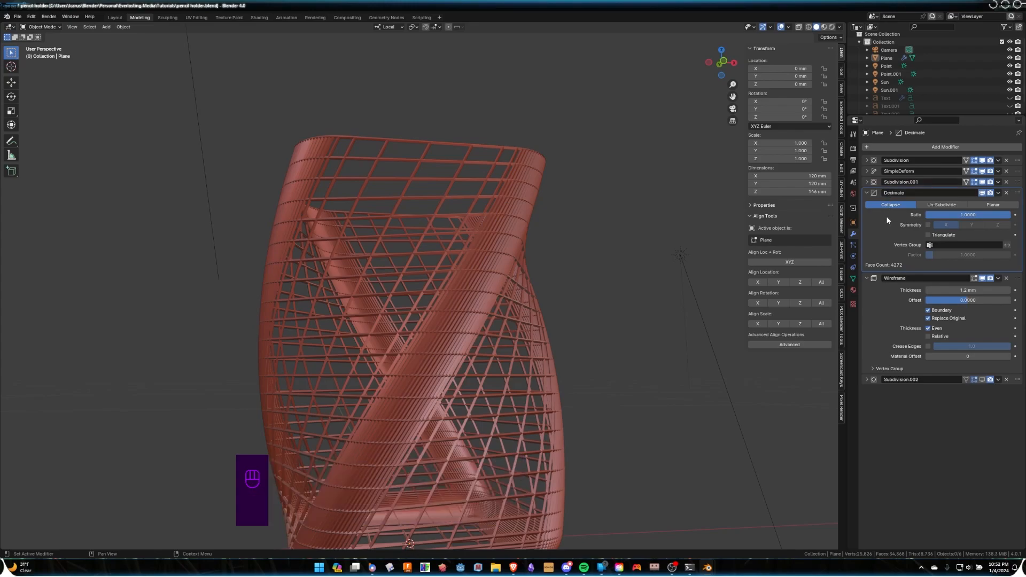
{"action": "left_click_drag", "start_coordinate": [1018, 195], "coordinate": [1005, 268]}
- Set Decimate to Un-Subdivide with 1 iteration and show the last Subdivision modifier in the viewport
{"action": "left_click", "coordinate": [942, 194]}
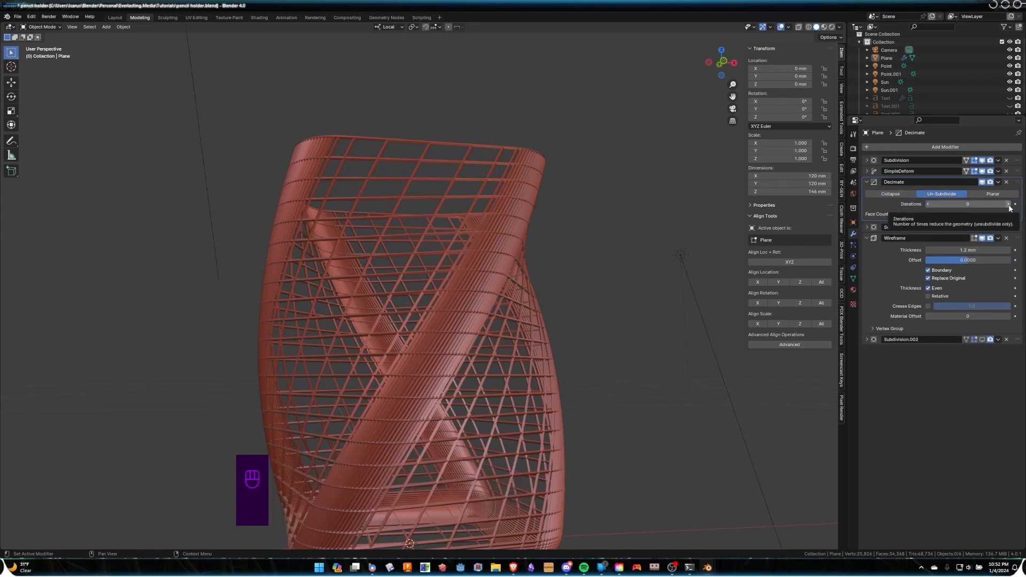
{"action": "left_click", "coordinate": [1014, 205]}
{"action": "mouse_move", "coordinate": [534, 237]}
{"action": "middle_mouse_down"}
{"action": "mouse_move", "coordinate": [517, 237]}
{"action": "mouse_move", "coordinate": [501, 270]}
{"action": "mouse_move", "coordinate": [442, 270]}
{"action": "mouse_move", "coordinate": [425, 240]}
{"action": "mouse_move", "coordinate": [504, 268]}
{"action": "mouse_move", "coordinate": [497, 174]}
{"action": "mouse_move", "coordinate": [538, 182]}
{"action": "mouse_move", "coordinate": [489, 154]}
{"action": "mouse_move", "coordinate": [465, 155]}
{"action": "middle_mouse_up"}
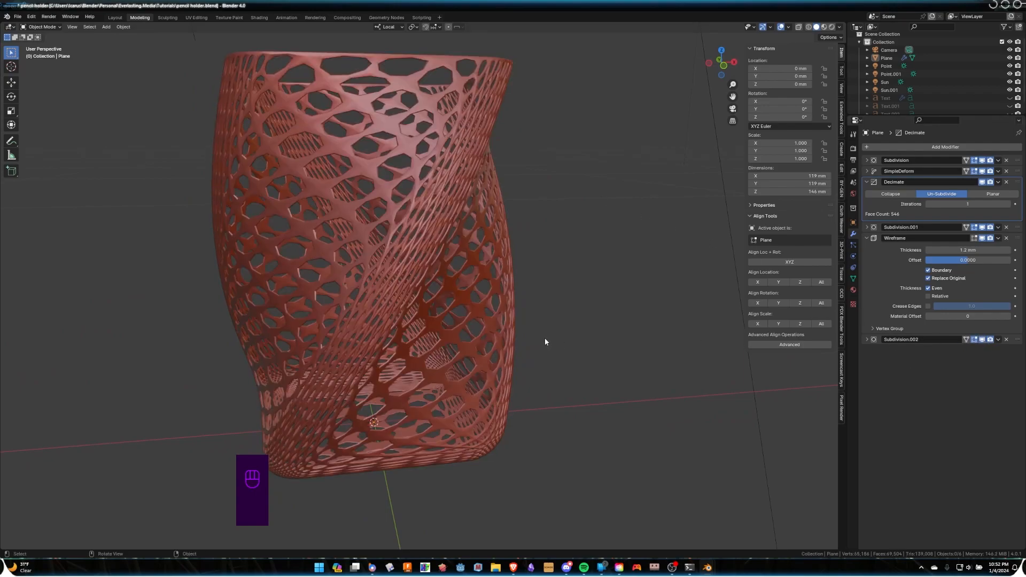
- Set the last Subdivision modifier's viewport levels to 2
{"action": "left_click", "coordinate": [867, 340]}
{"action": "left_click", "coordinate": [1009, 361]}
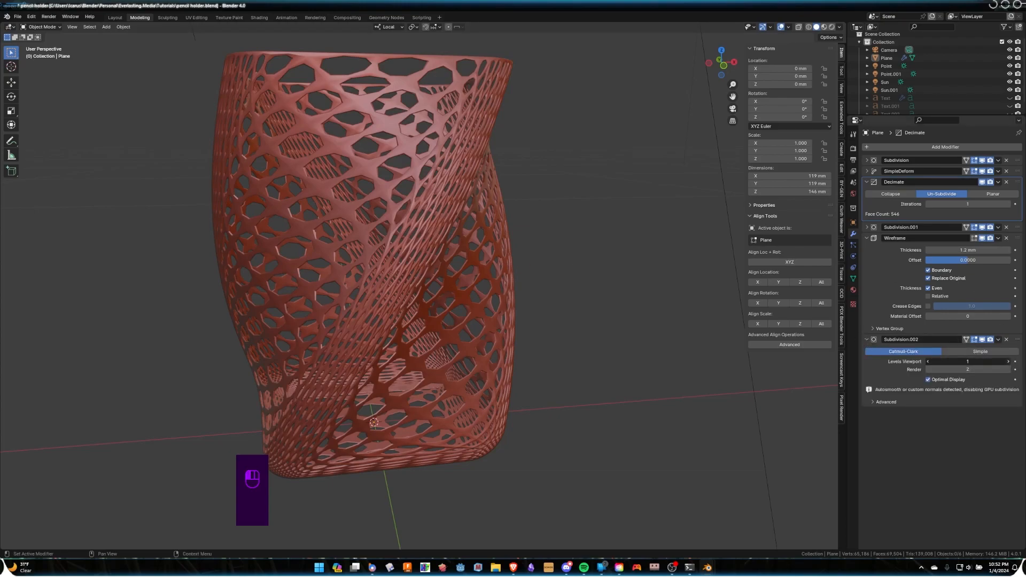
{"action": "middle_click_drag", "start_coordinate": [581, 285], "coordinate": [486, 275]}
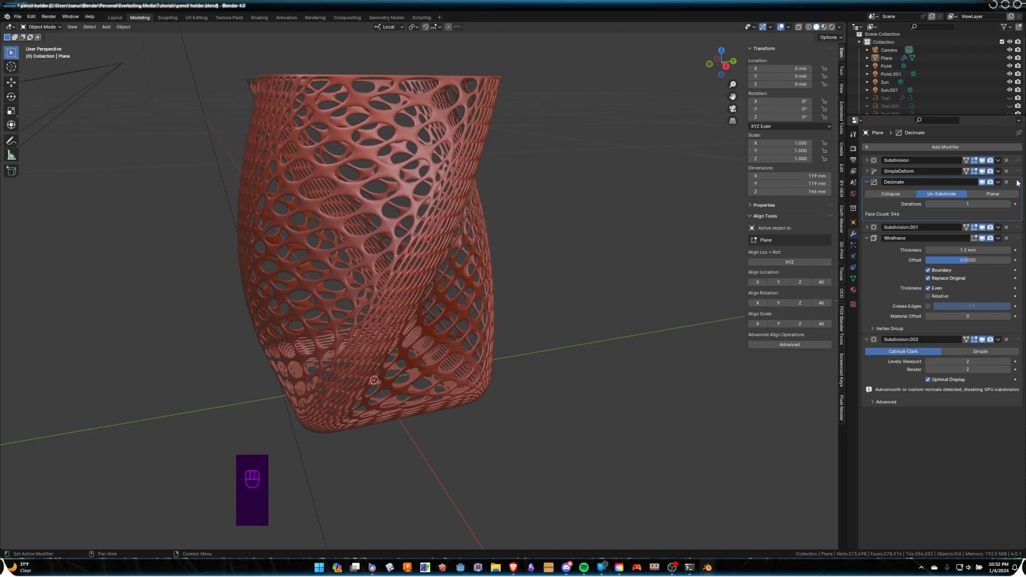
- Try Decimate ahead of SimpleDeform, then directly before Wireframe, and inspect the cup
{"action": "left_click_drag", "start_coordinate": [1019, 182], "coordinate": [1022, 167]}
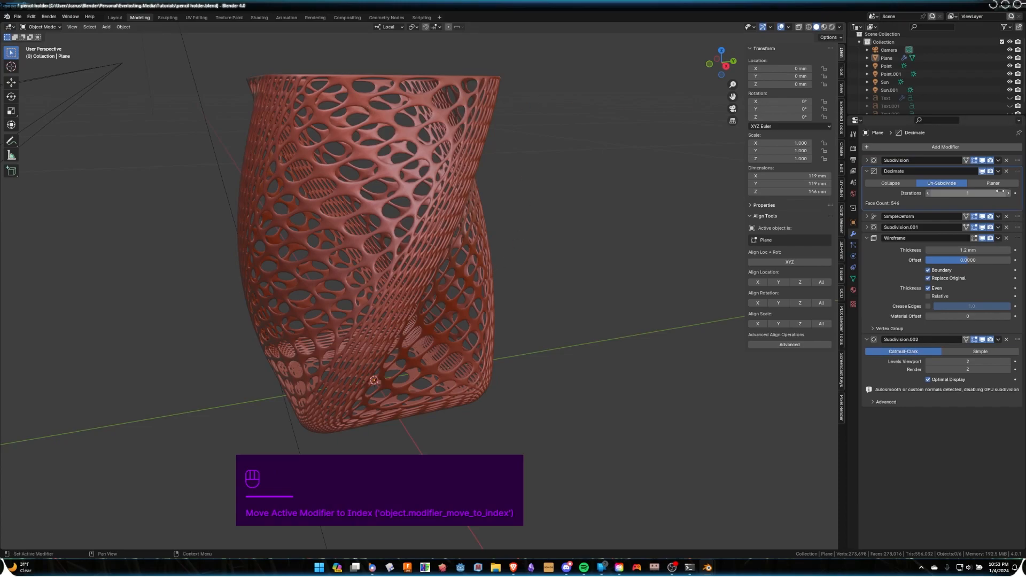
{"action": "left_click_drag", "start_coordinate": [1019, 176], "coordinate": [1017, 236]}
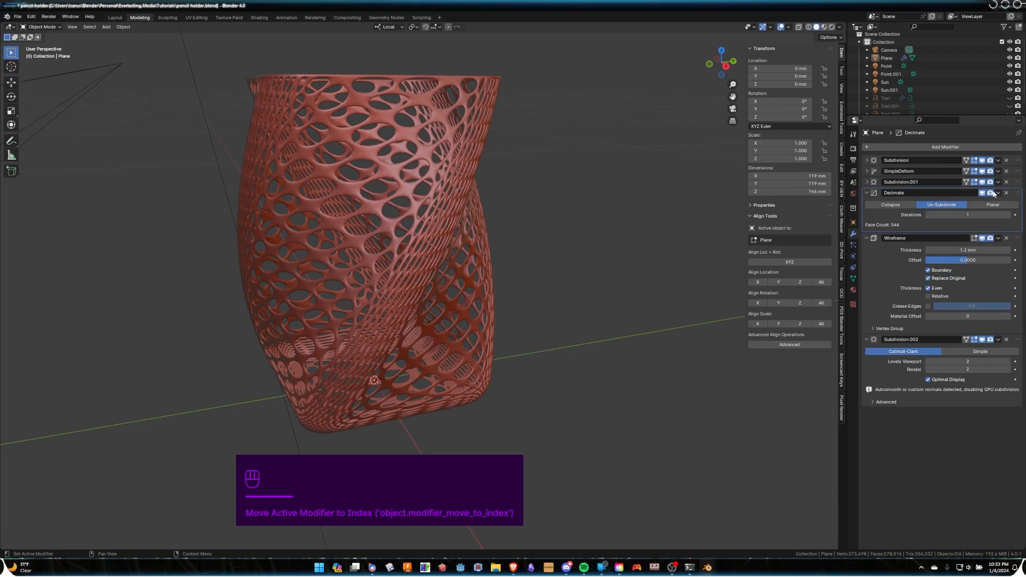
{"action": "middle_click_drag", "start_coordinate": [529, 165], "coordinate": [435, 103]}
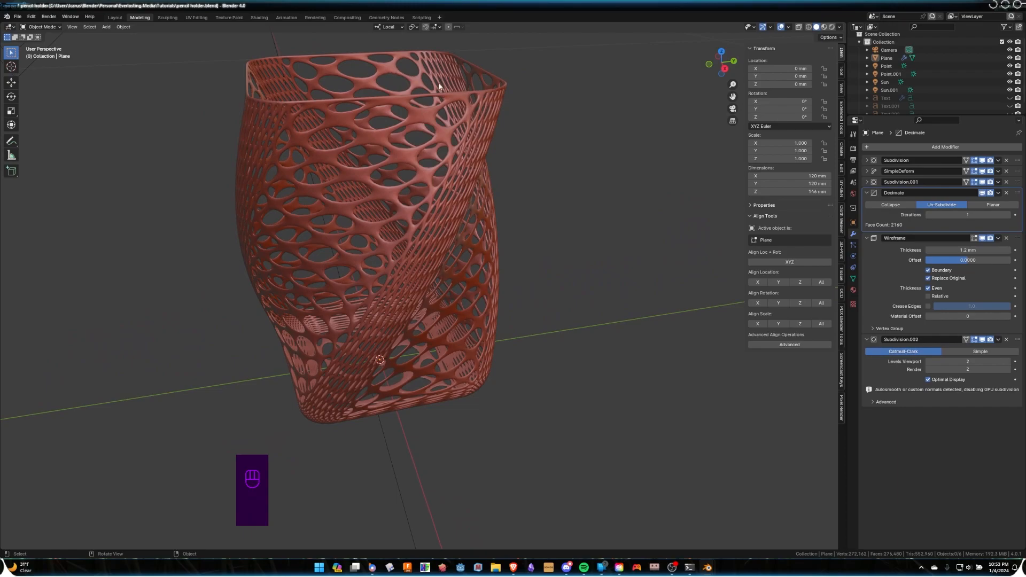
- Switch to the finished vase's file and display the vase in Solid shading with a different viewport lighting preset
{"action": "key", "text": "alt+Tab"}
{"action": "left_click", "coordinate": [416, 200]}
{"action": "middle_click_drag", "start_coordinate": [502, 195], "coordinate": [514, 187]}
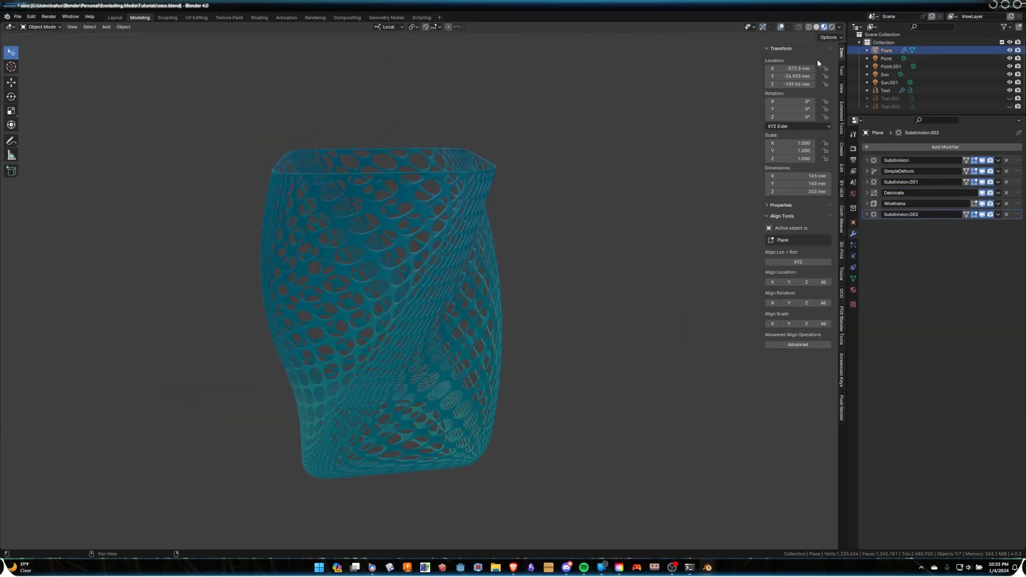
{"action": "left_click", "coordinate": [816, 28]}
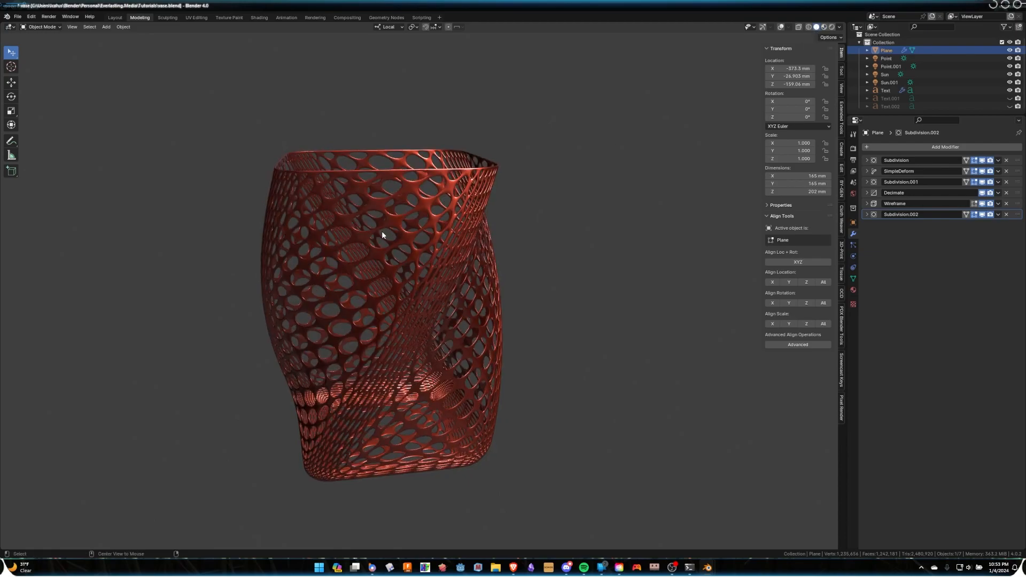
{"action": "left_click", "coordinate": [839, 27]}
{"action": "left_click", "coordinate": [831, 84]}
{"action": "left_click", "coordinate": [723, 134]}
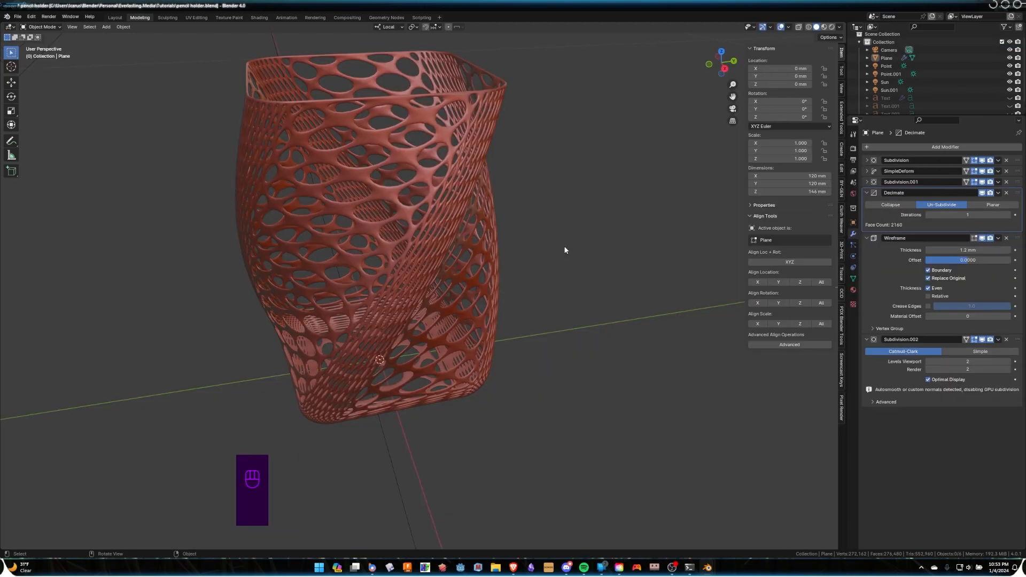
- In the pencil holder file, set the first Subdivision modifier to Catmull-Clark and compare the cup with the finished vase
{"action": "mouse_move", "coordinate": [565, 252]}
{"action": "middle_mouse_down"}
{"action": "mouse_move", "coordinate": [534, 171]}
{"action": "mouse_move", "coordinate": [520, 193]}
{"action": "mouse_move", "coordinate": [519, 181]}
{"action": "mouse_move", "coordinate": [526, 190]}
{"action": "middle_mouse_up"}
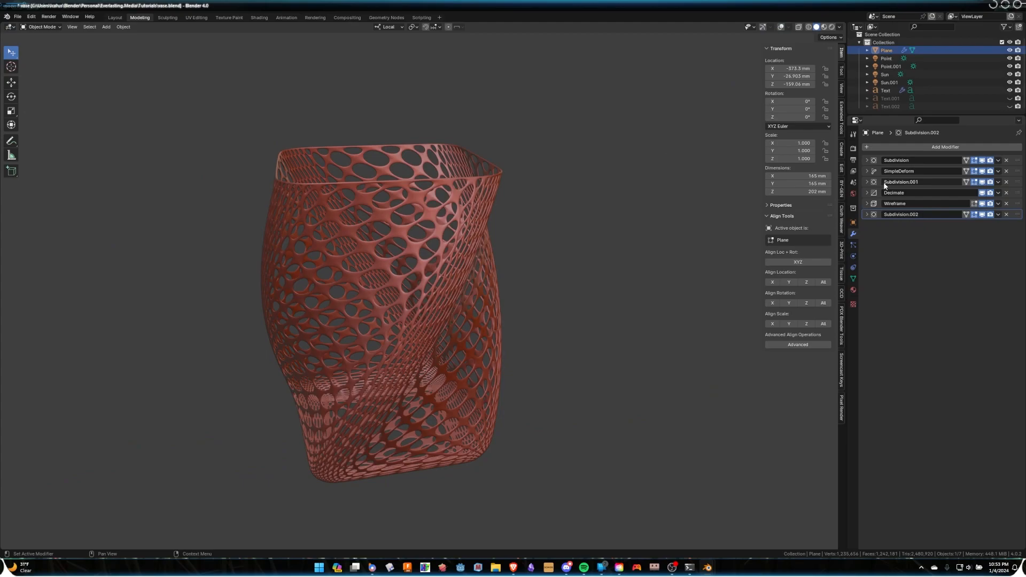
{"action": "key", "text": "alt+Tab"}
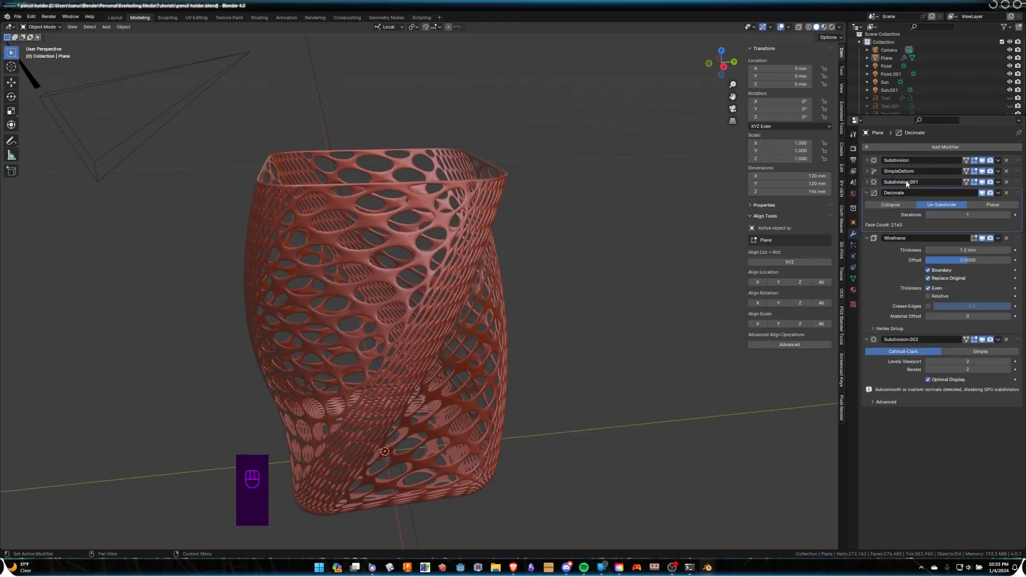
{"action": "left_click", "coordinate": [867, 160]}
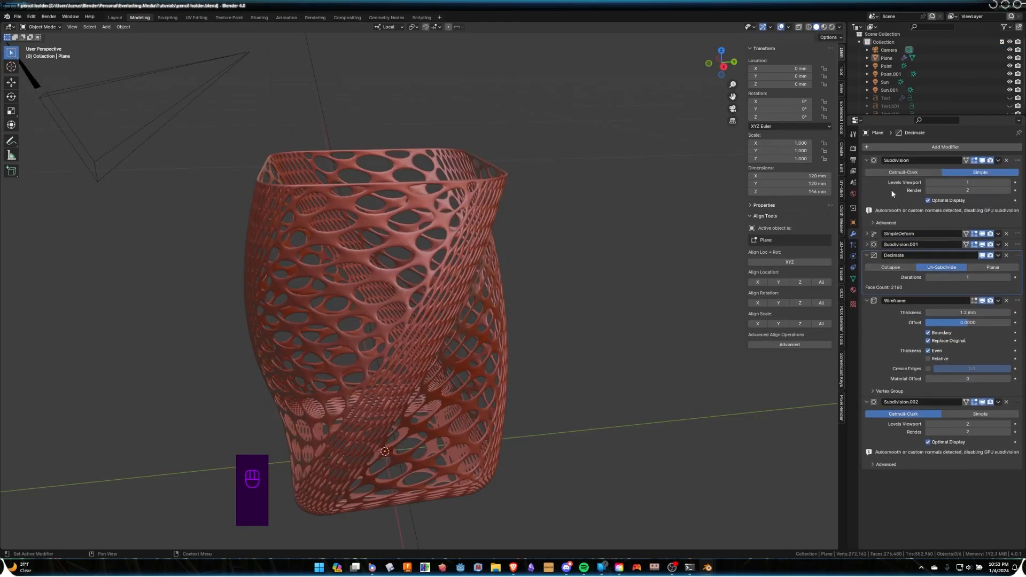
{"action": "left_click", "coordinate": [908, 173]}
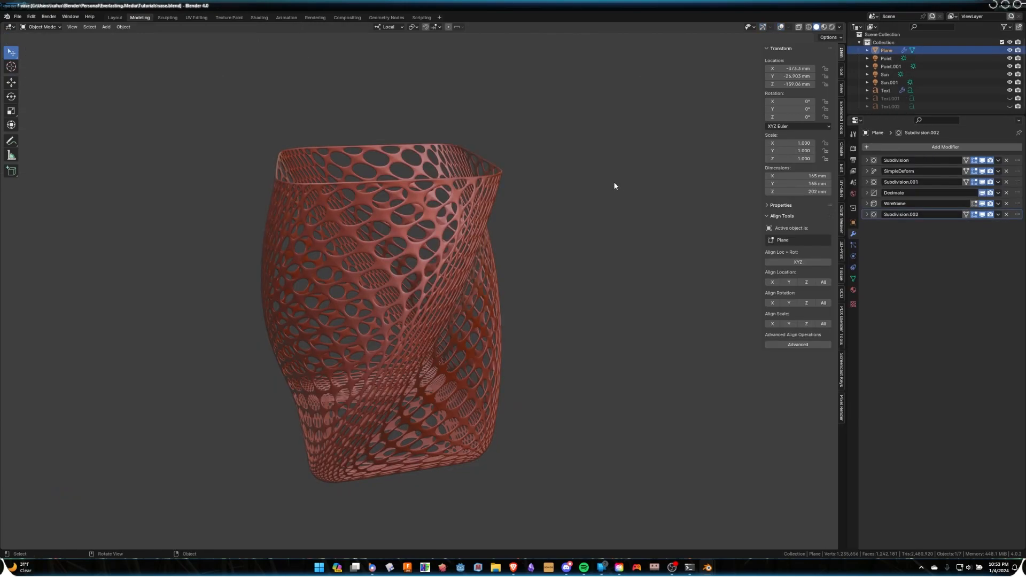
{"action": "key", "text": "alt+Tab"}
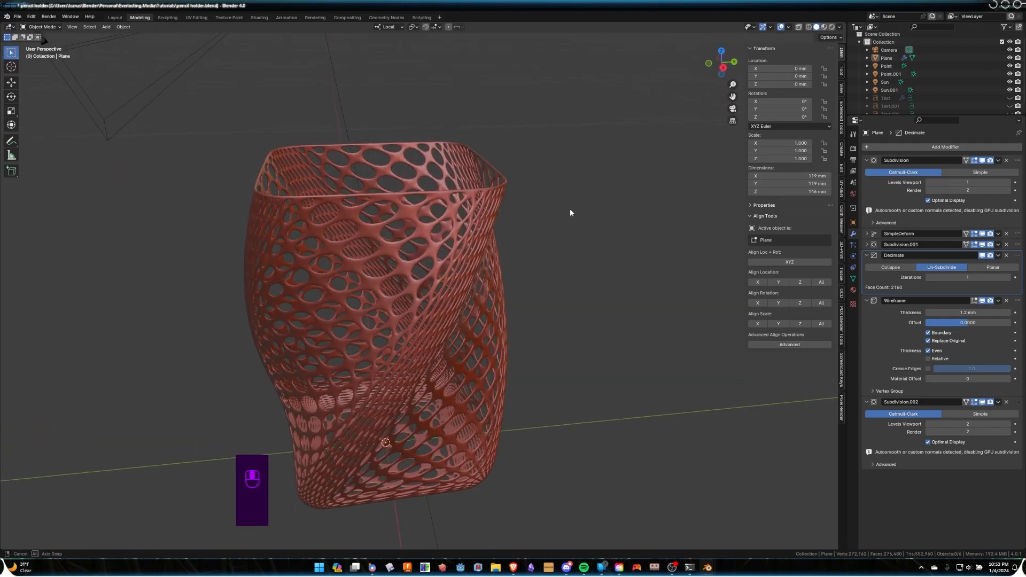
{"action": "key", "text": "alt+Tab"}
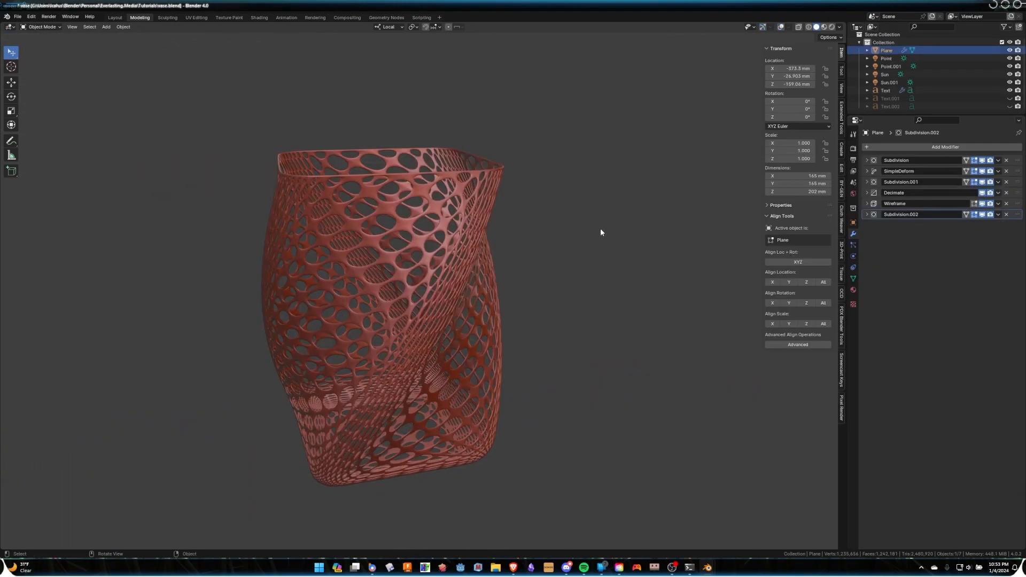
{"action": "key", "text": "alt+Tab"}
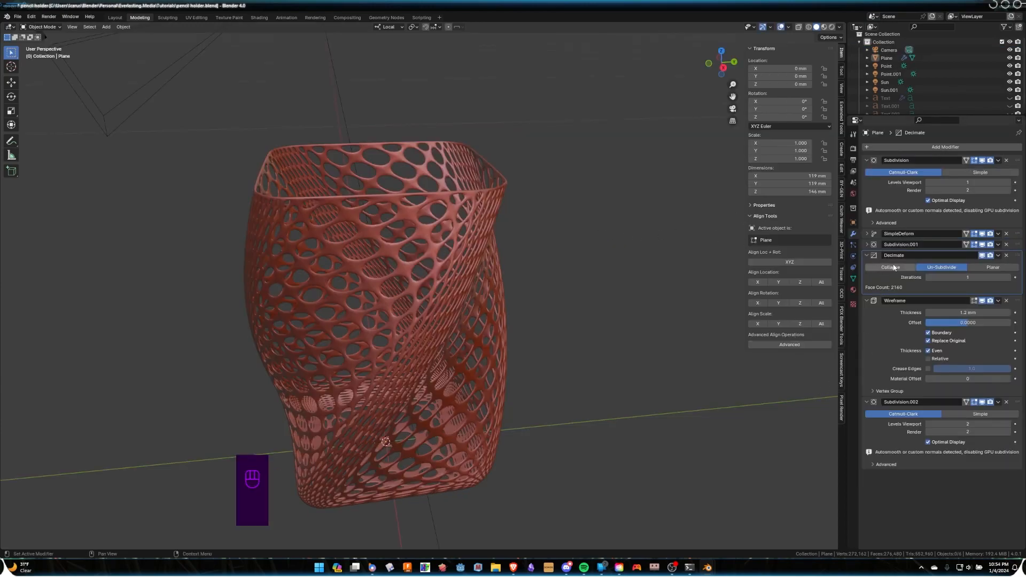
- Move Decimate ahead of the Subdivision.001 modifier and inspect the cup's lattice from several sides
{"action": "left_click_drag", "start_coordinate": [1013, 258], "coordinate": [1016, 242]}
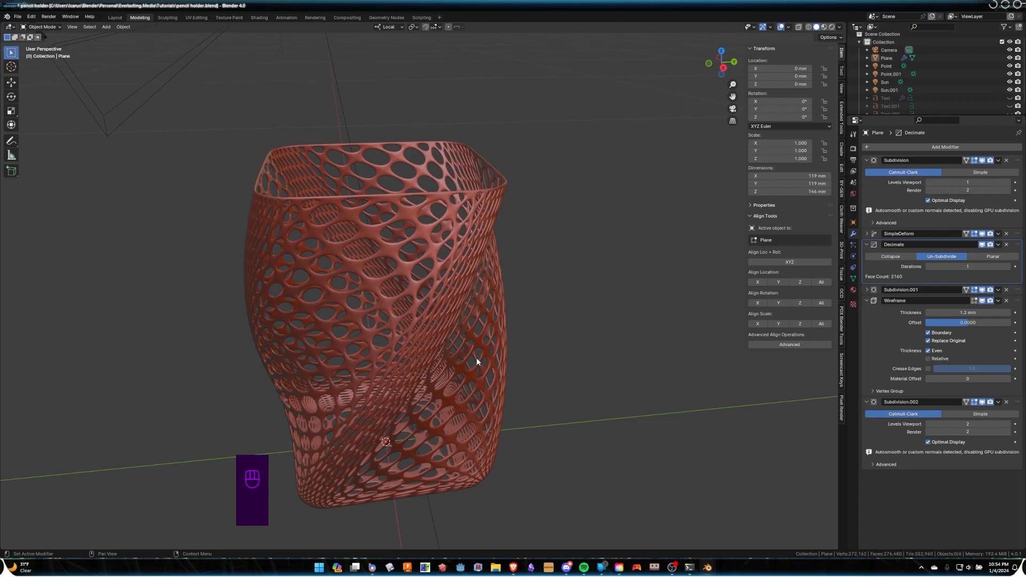
{"action": "mouse_move", "coordinate": [530, 351]}
{"action": "middle_mouse_down"}
{"action": "mouse_move", "coordinate": [545, 305]}
{"action": "mouse_move", "coordinate": [529, 342]}
{"action": "mouse_move", "coordinate": [449, 341]}
{"action": "mouse_move", "coordinate": [478, 346]}
{"action": "middle_mouse_up"}
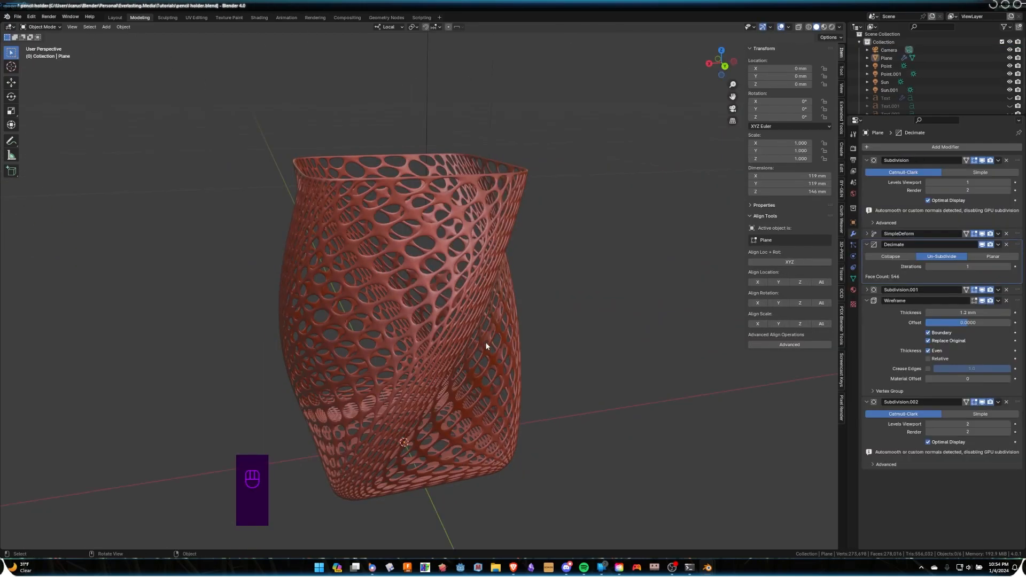
{"action": "scroll", "coordinate": [498, 259], "scroll_direction": "up", "scroll_amount": 3, "text": "shift"}
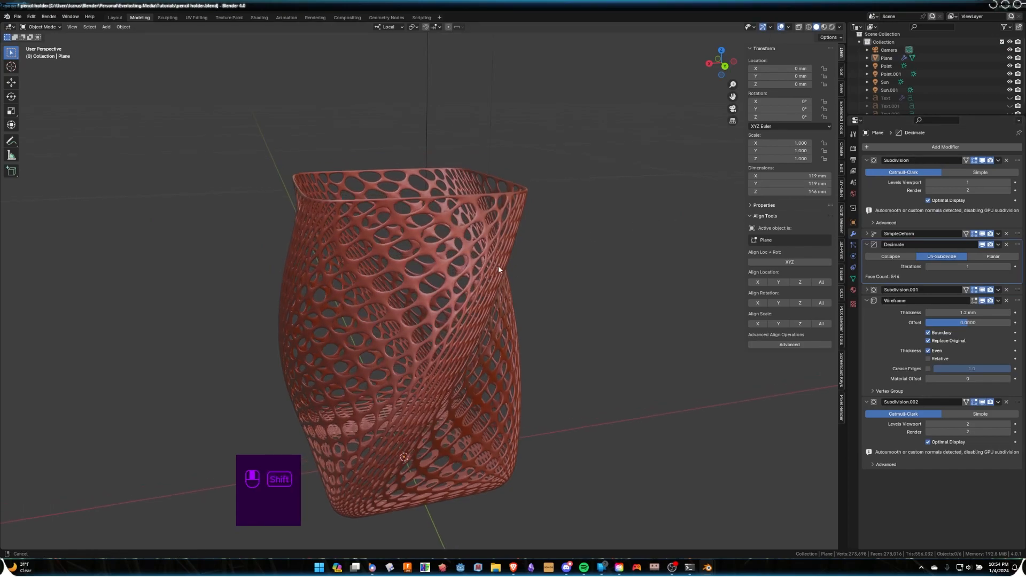
{"action": "mouse_move", "coordinate": [366, 289]}
{"action": "middle_mouse_down"}
{"action": "mouse_move", "coordinate": [416, 281]}
{"action": "mouse_move", "coordinate": [401, 245]}
{"action": "middle_mouse_up"}
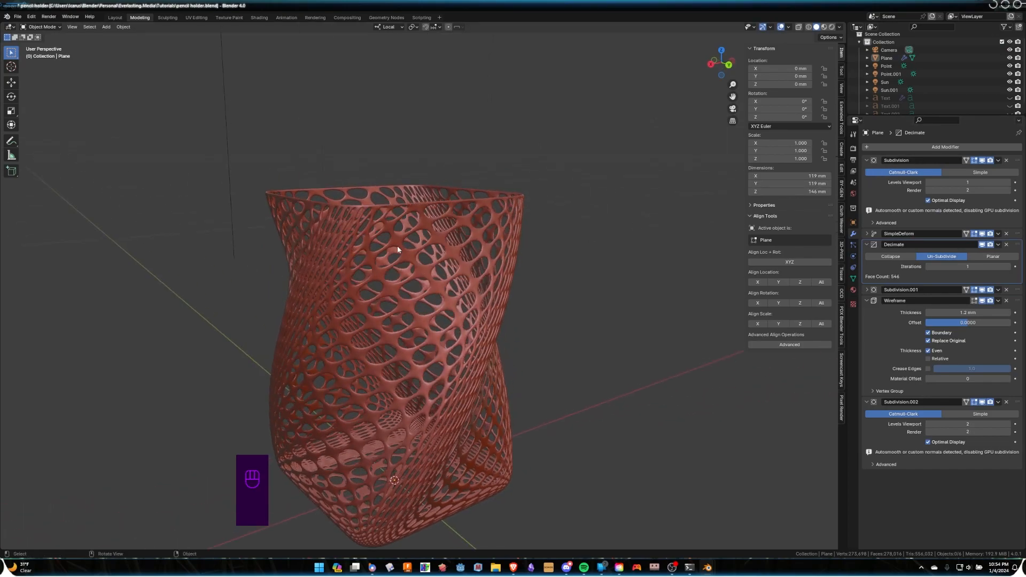
- Set the first Subdivision modifier's viewport levels to 2 and inspect the cup's denser lattice from several angles
{"action": "left_click", "coordinate": [1009, 183]}
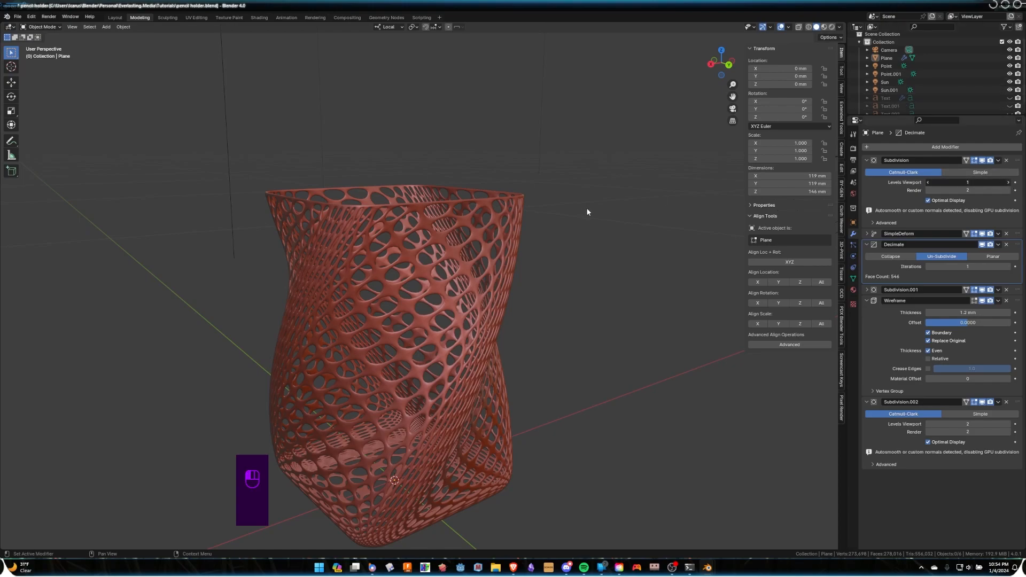
{"action": "mouse_move", "coordinate": [368, 358]}
{"action": "middle_mouse_down"}
{"action": "mouse_move", "coordinate": [534, 321]}
{"action": "mouse_move", "coordinate": [545, 293]}
{"action": "mouse_move", "coordinate": [520, 343]}
{"action": "mouse_move", "coordinate": [422, 343]}
{"action": "middle_mouse_up"}
{"action": "key", "text": "alt+Tab"}
{"action": "key", "text": "alt+Tab"}
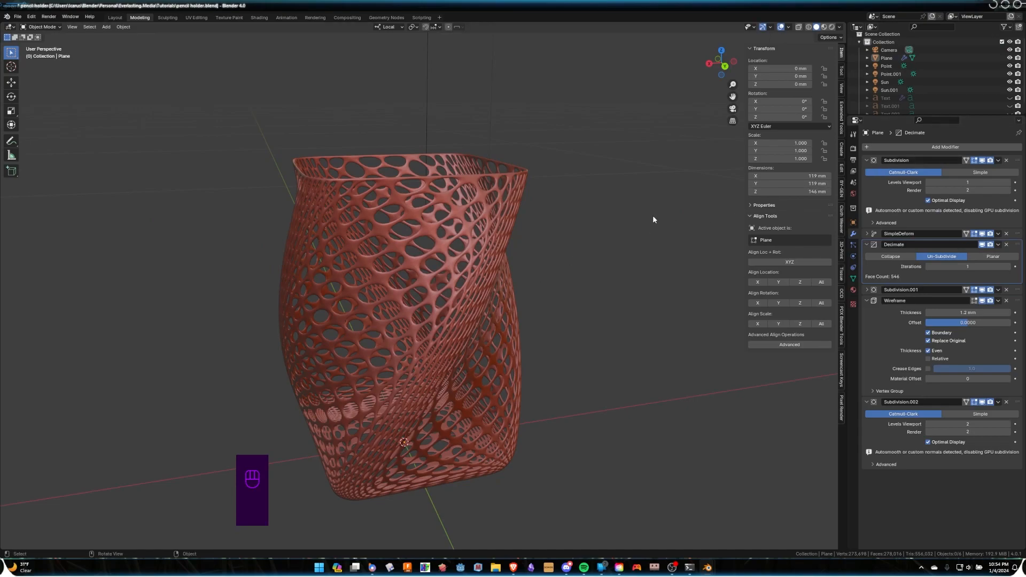
{"action": "middle_click_drag", "start_coordinate": [472, 258], "coordinate": [475, 279], "text": "shift"}
{"action": "middle_click_drag", "start_coordinate": [399, 287], "coordinate": [420, 266]}
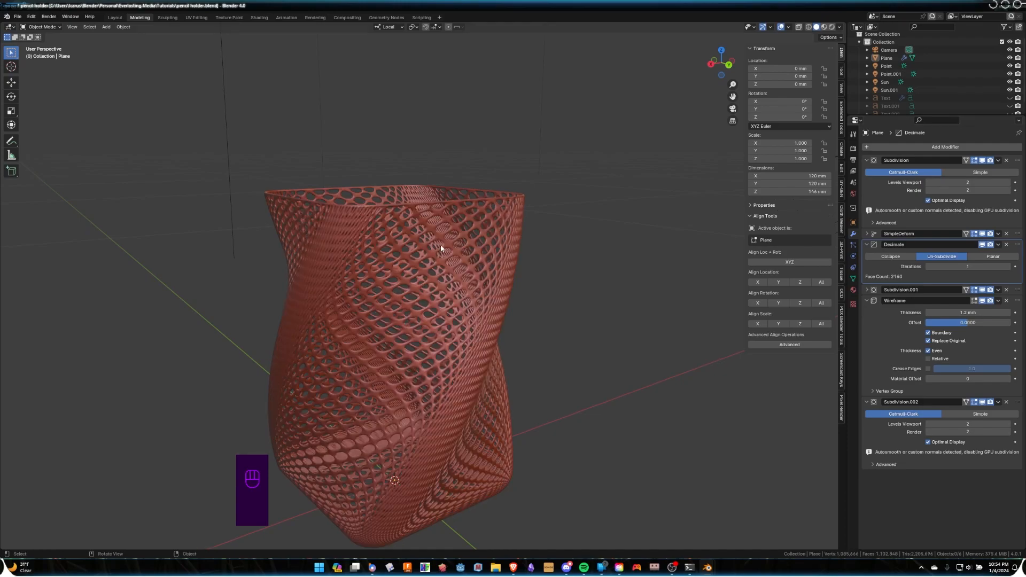
{"action": "mouse_move", "coordinate": [556, 234]}
{"action": "middle_mouse_down"}
{"action": "mouse_move", "coordinate": [595, 231]}
{"action": "mouse_move", "coordinate": [556, 229]}
{"action": "middle_mouse_up"}
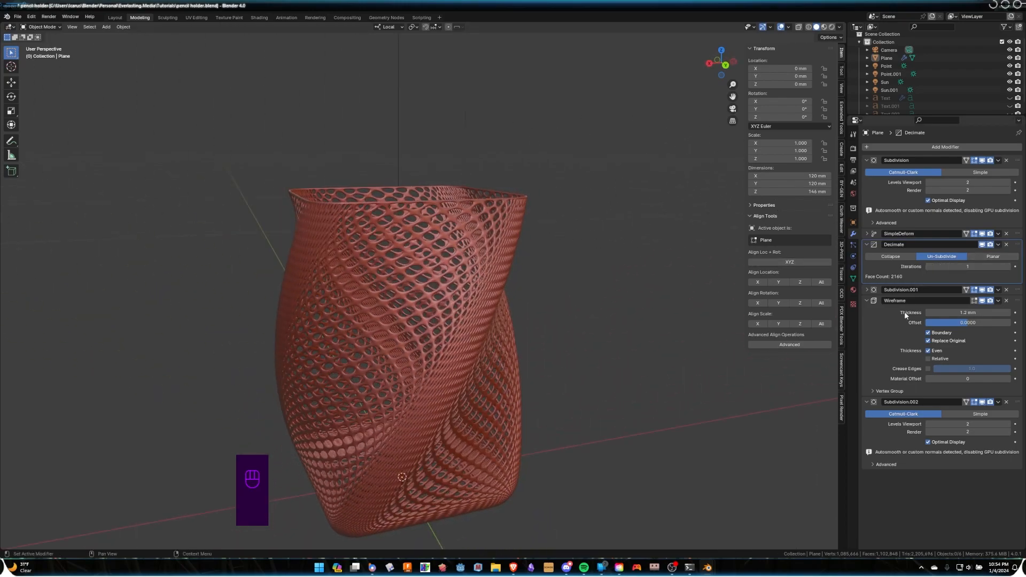
- Collapse the settings of the first Subdivision, Decimate and Subdivision.002 modifiers, keeping the Wireframe settings expanded
{"action": "left_click", "coordinate": [867, 300]}
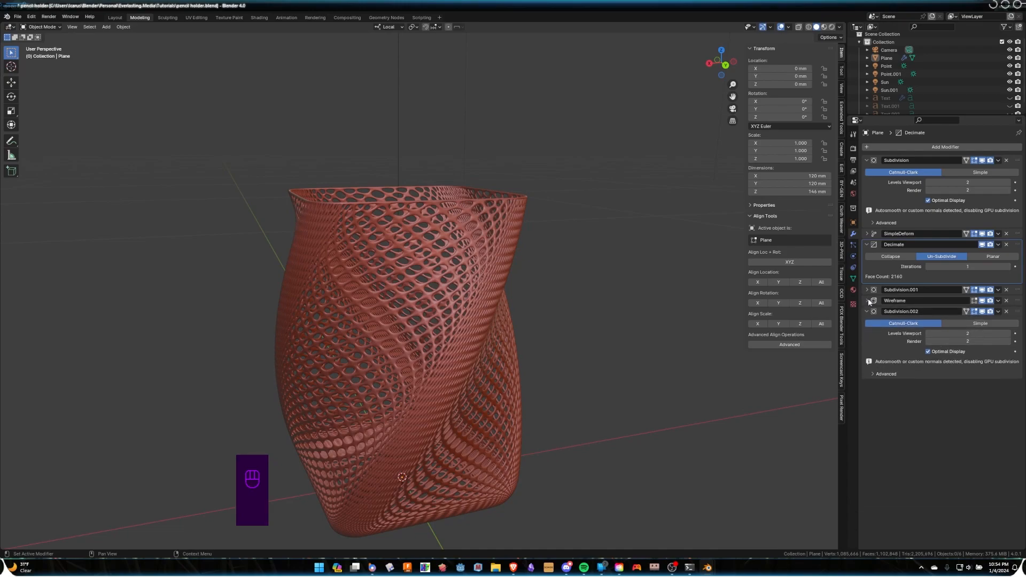
{"action": "left_click", "coordinate": [867, 160]}
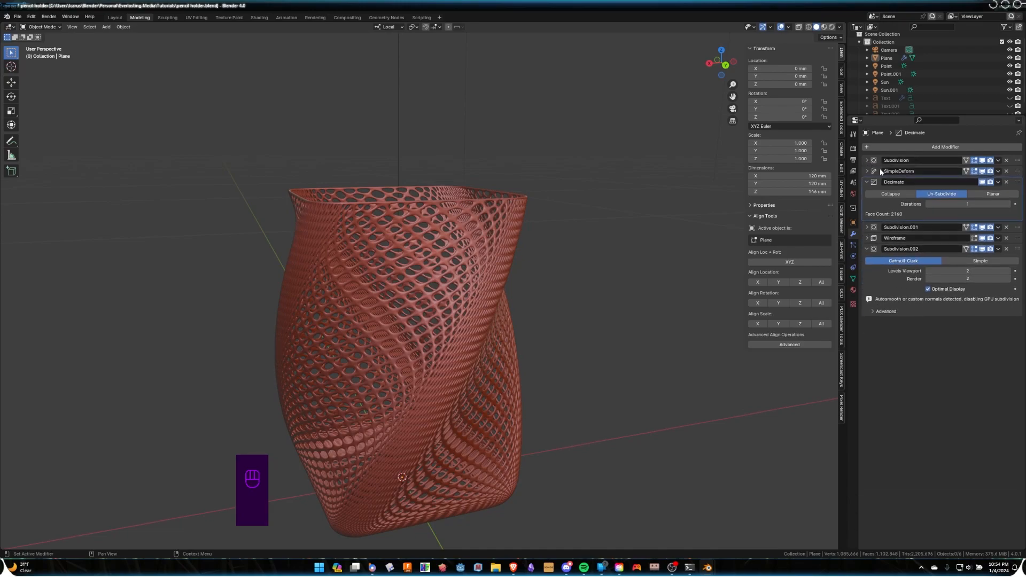
{"action": "left_click", "coordinate": [866, 238]}
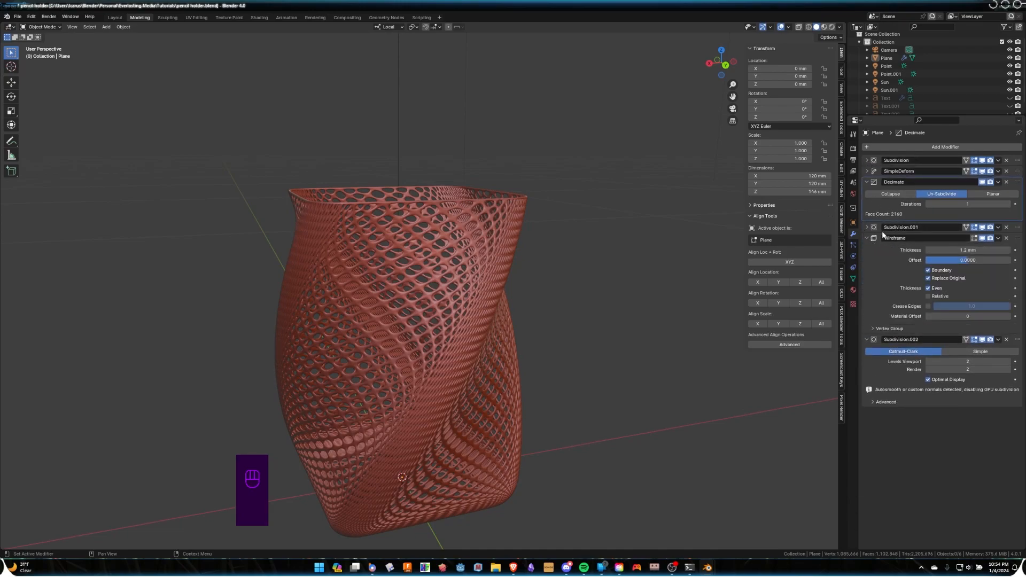
{"action": "left_click", "coordinate": [867, 182]}
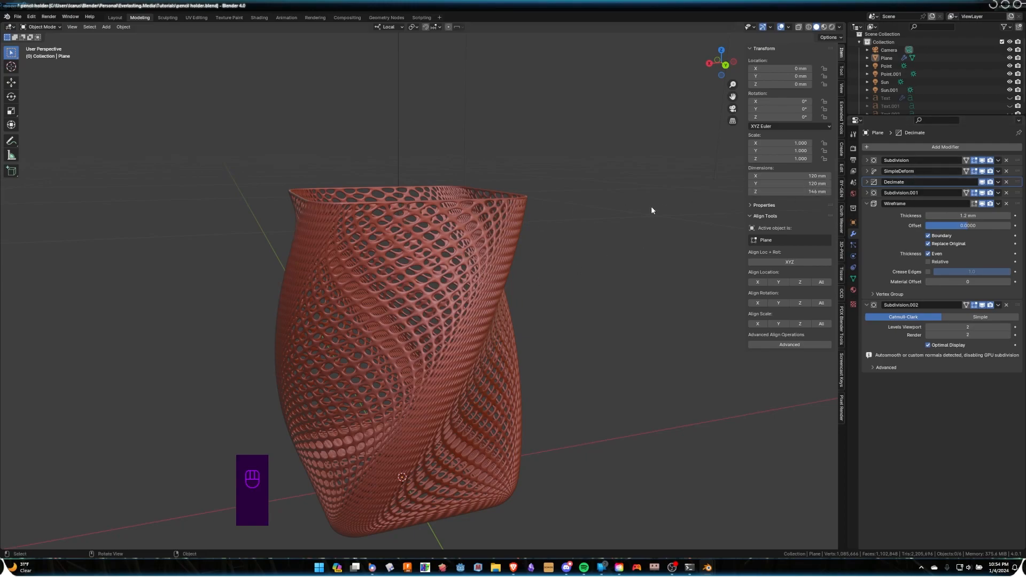
{"action": "middle_click_drag", "start_coordinate": [463, 278], "coordinate": [201, 395]}
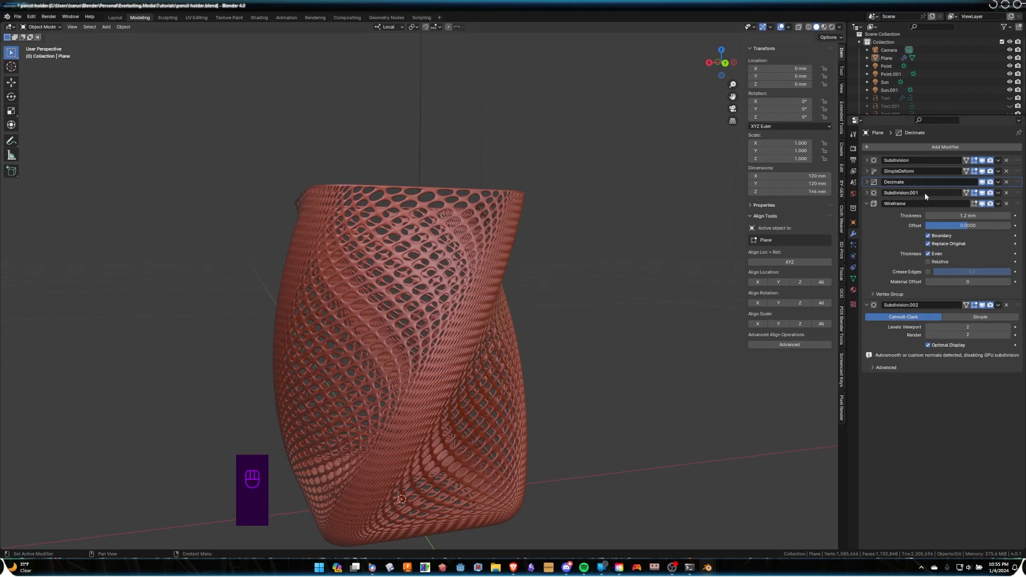
{"action": "middle_click_drag", "start_coordinate": [500, 249], "coordinate": [482, 275]}
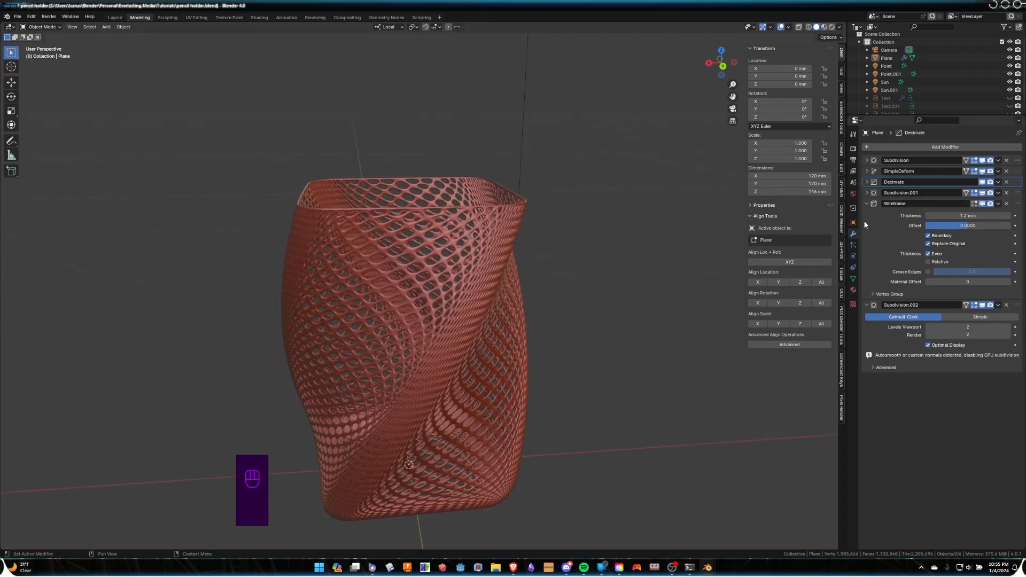
{"action": "middle_click_drag", "start_coordinate": [531, 280], "coordinate": [544, 270]}
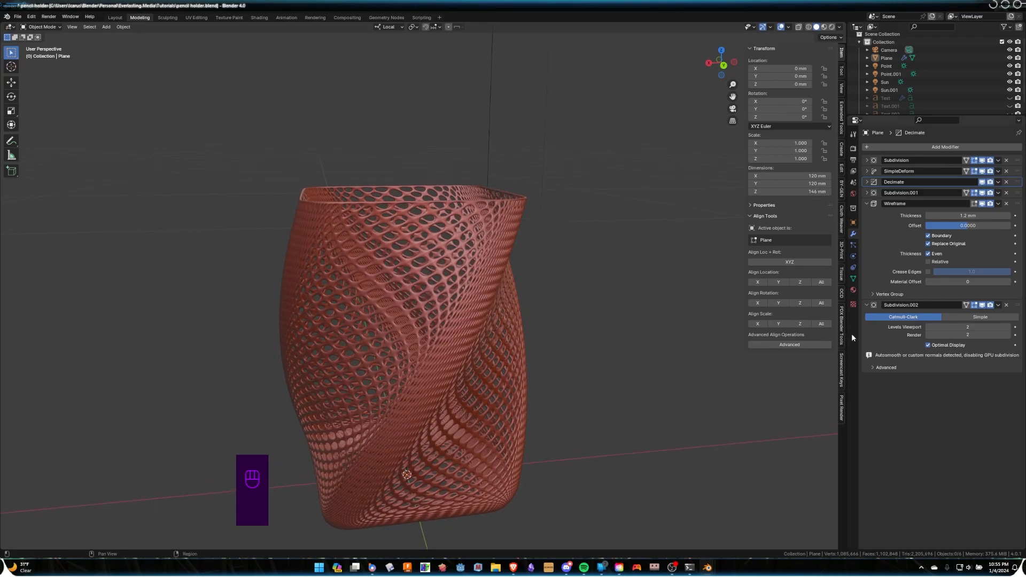
{"action": "left_click", "coordinate": [866, 305]}
{"action": "left_click", "coordinate": [866, 202]}
{"action": "left_click", "coordinate": [866, 202]}
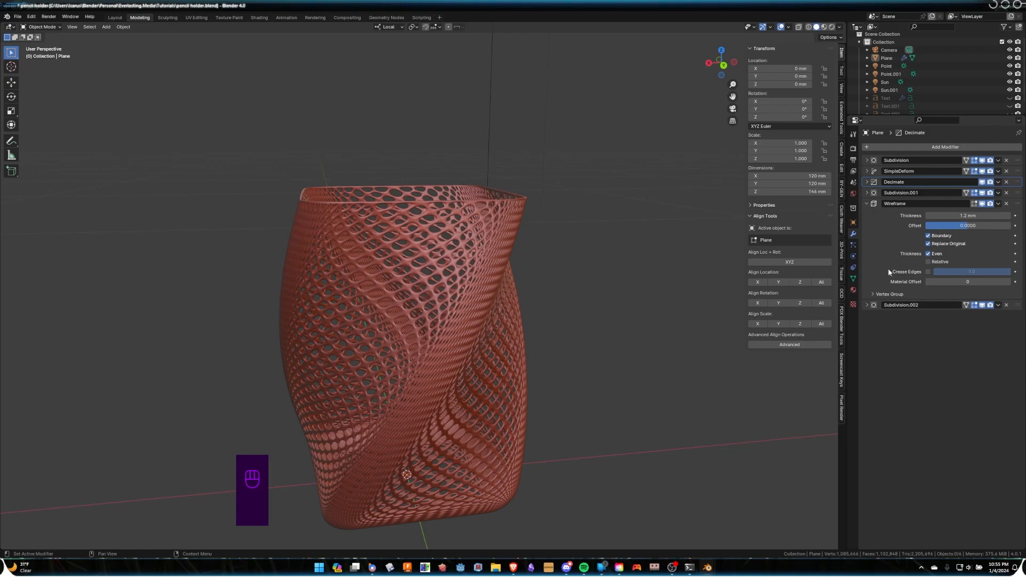
- Inspect the lattice cup up close, select it and start exporting it in STL format
{"action": "scroll", "coordinate": [408, 321], "scroll_direction": "up", "scroll_amount": 2}
{"action": "middle_click_drag", "start_coordinate": [407, 321], "coordinate": [455, 346]}
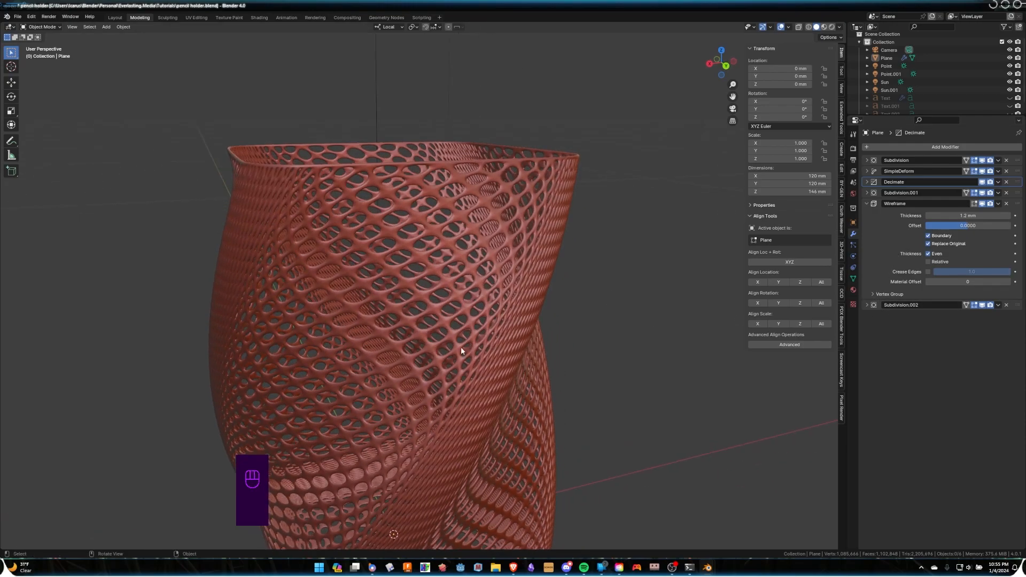
{"action": "middle_click_drag", "start_coordinate": [563, 389], "coordinate": [851, 544]}
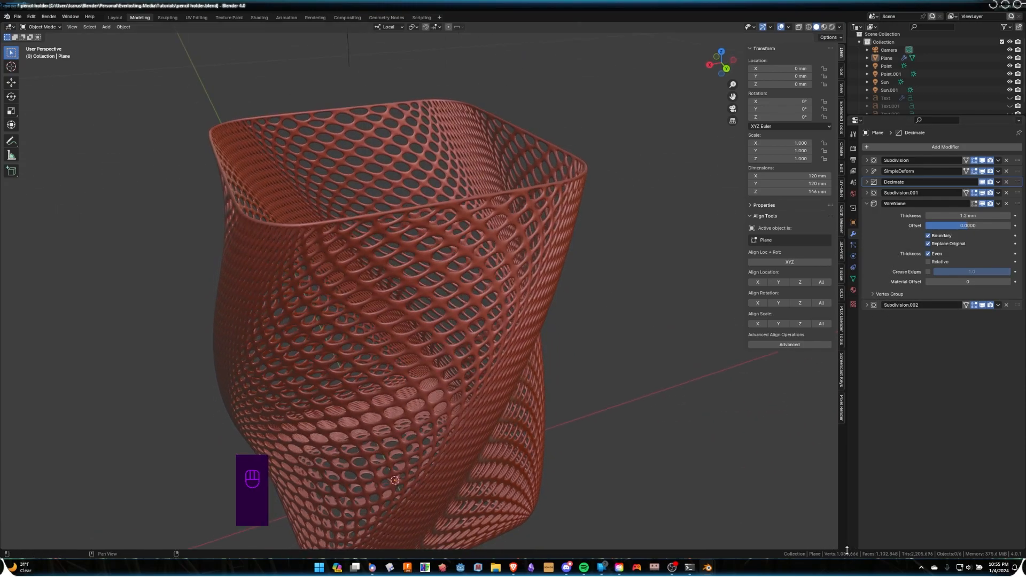
{"action": "middle_click_drag", "start_coordinate": [700, 520], "coordinate": [468, 323]}
{"action": "middle_click_drag", "start_coordinate": [390, 324], "coordinate": [405, 295]}
{"action": "left_click", "coordinate": [429, 202]}
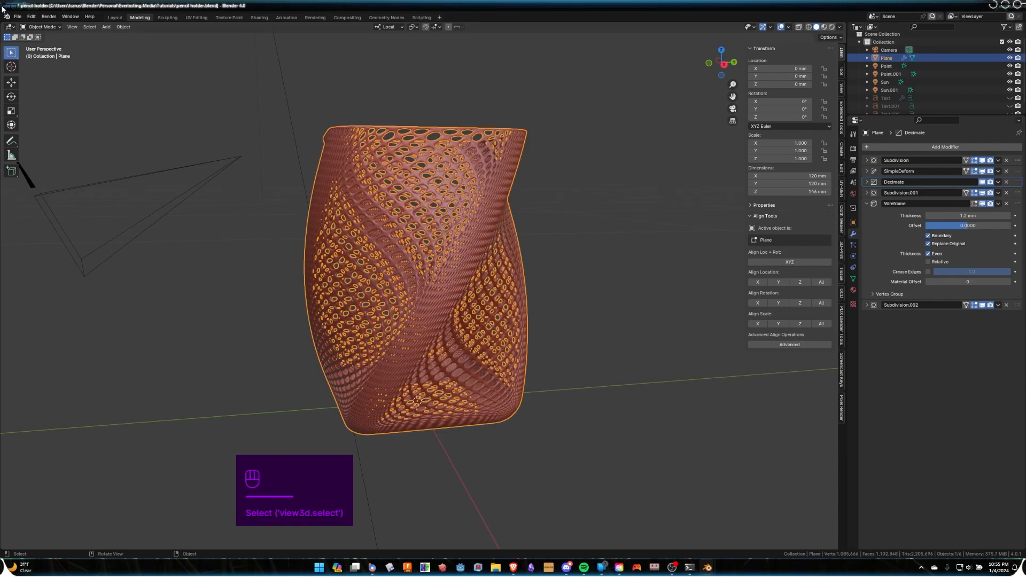
{"action": "left_click", "coordinate": [18, 16]}
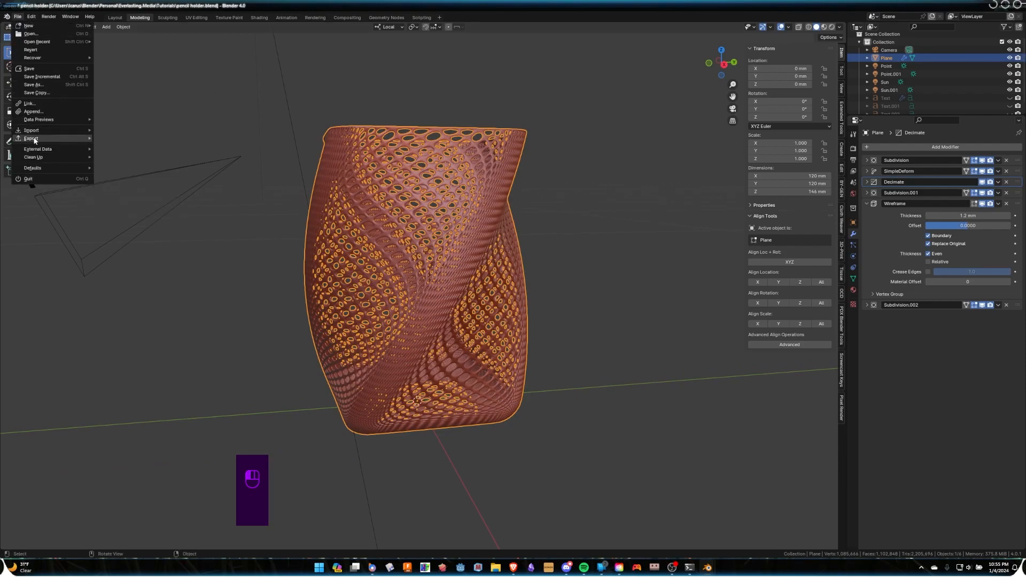
{"action": "mouse_move", "coordinate": [34, 139]}
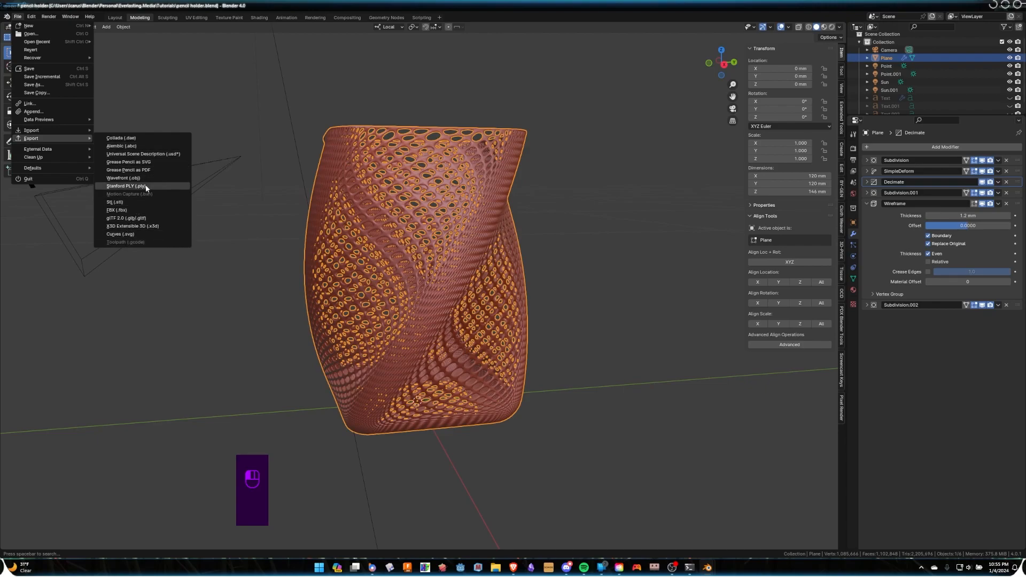
{"action": "left_click", "coordinate": [143, 203]}
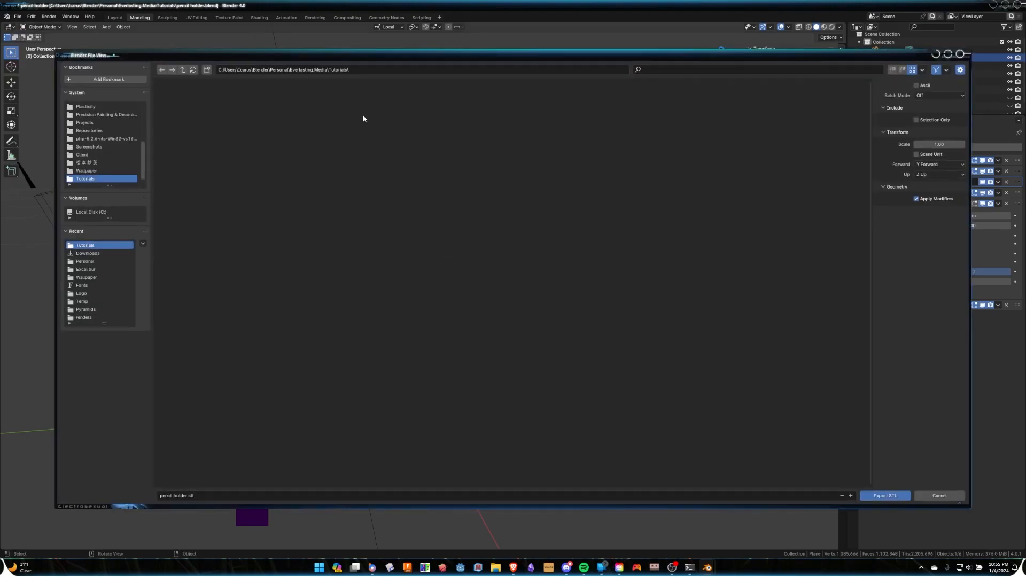
- Name the export file vase, limit the export to the selection only and save the STL in the Tutorials folder
{"action": "left_click", "coordinate": [767, 496]}
{"action": "type", "text": "vase"}
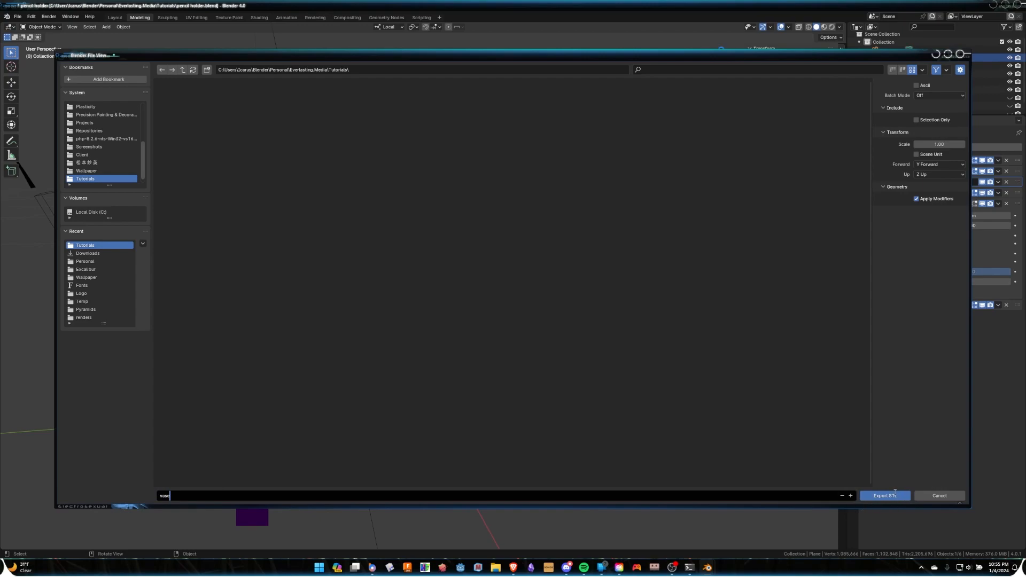
{"action": "key", "text": "Return"}
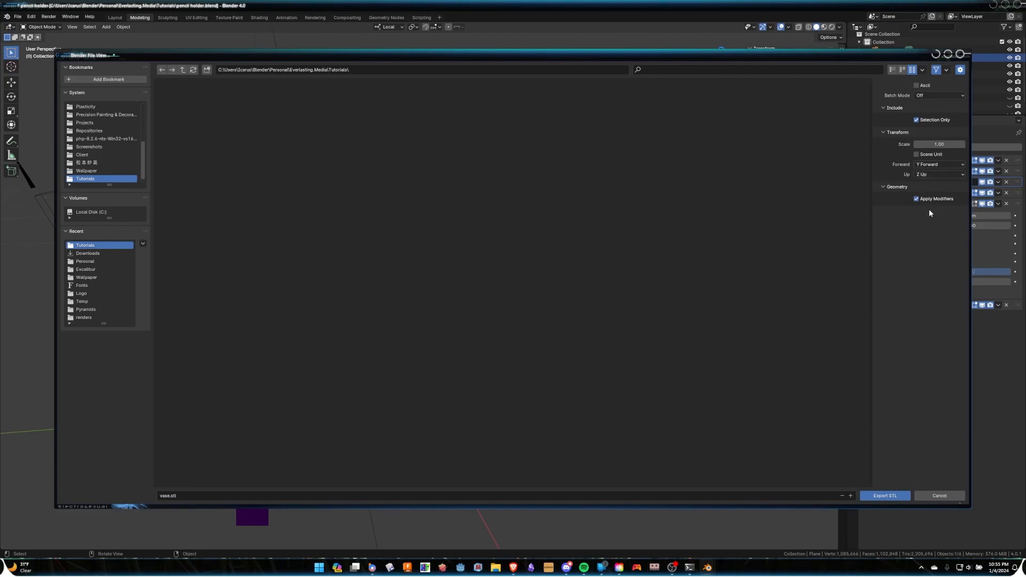
{"action": "left_click", "coordinate": [885, 495]}
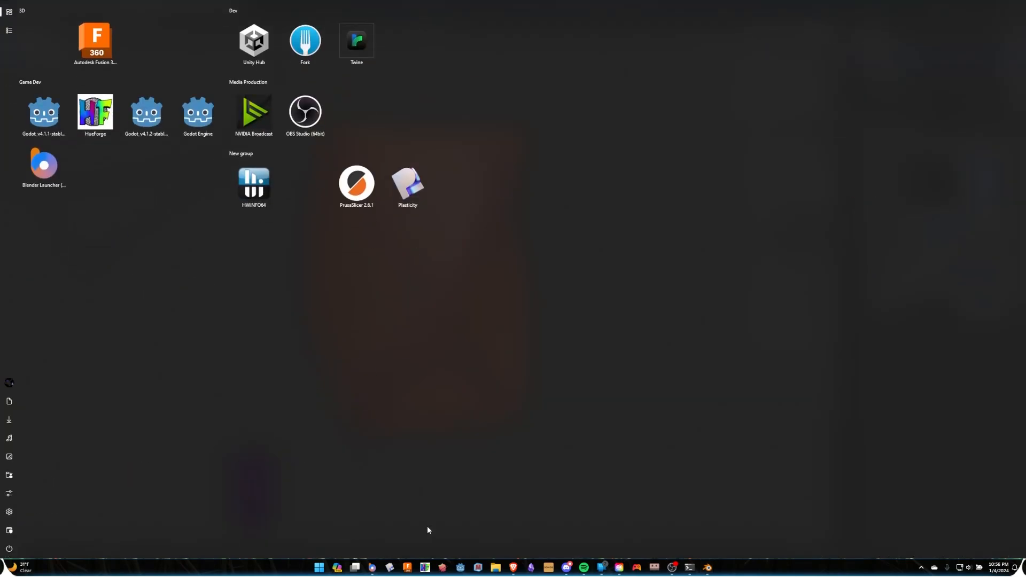
- Launch PrusaSlicer and decline the offered application update
{"action": "type", "text": "pru"}
{"action": "key", "text": "Return"}
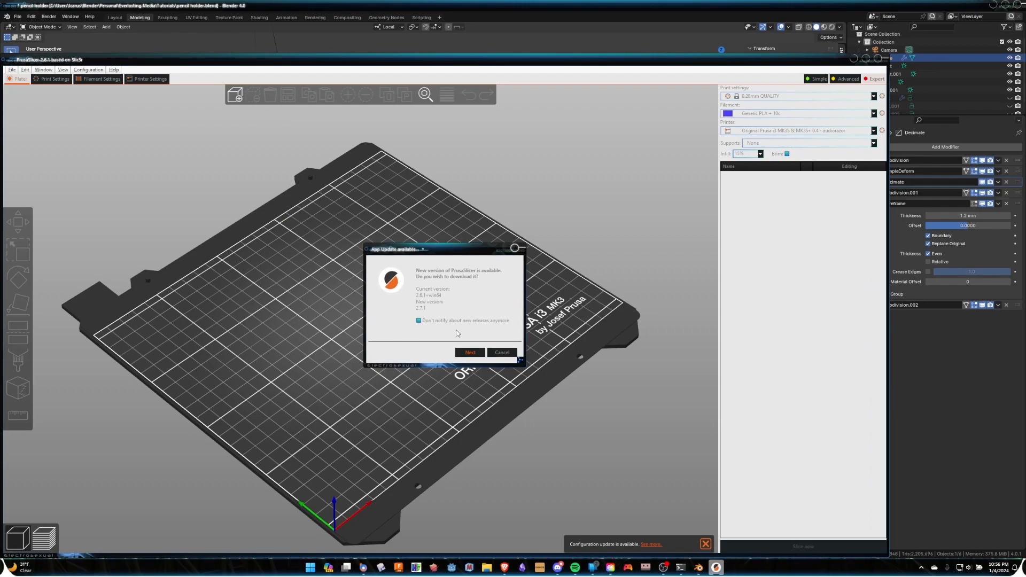
{"action": "left_click", "coordinate": [507, 354]}
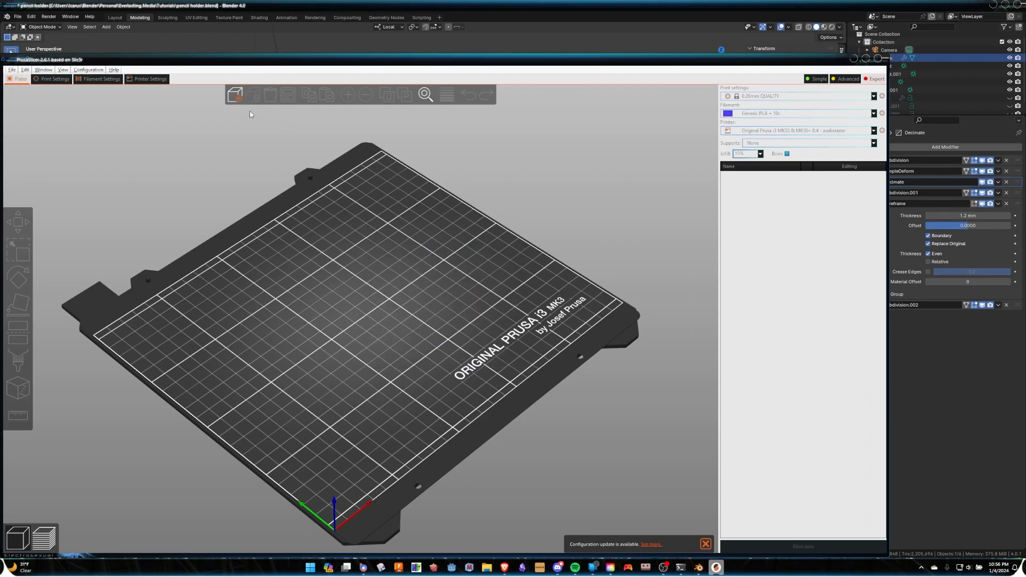
- Import vase.stl from the Tutorials folder and accept recalculating its dimensions from meters to millimeters
{"action": "left_click", "coordinate": [235, 95]}
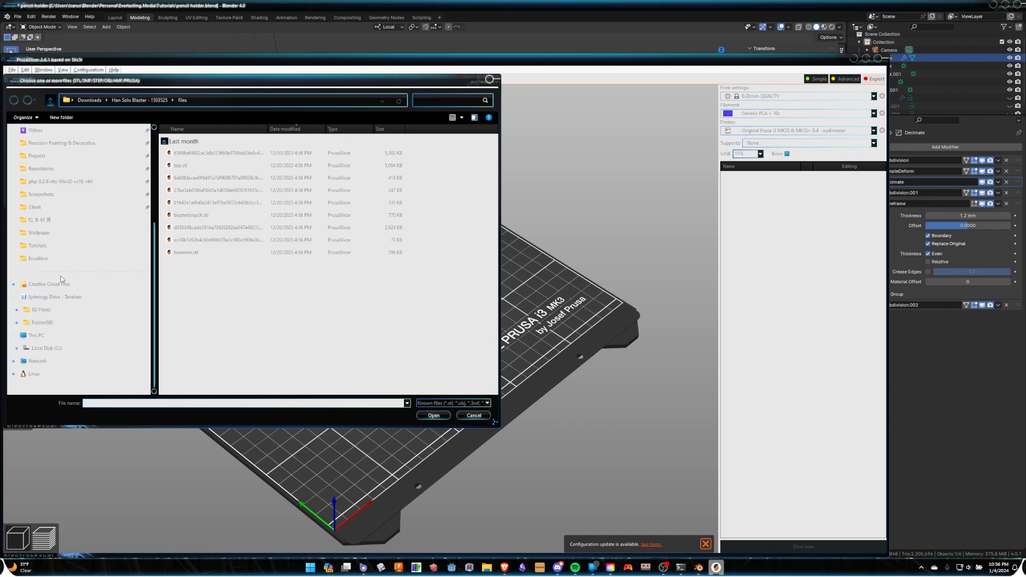
{"action": "left_click", "coordinate": [62, 245]}
{"action": "double_click", "coordinate": [201, 145]}
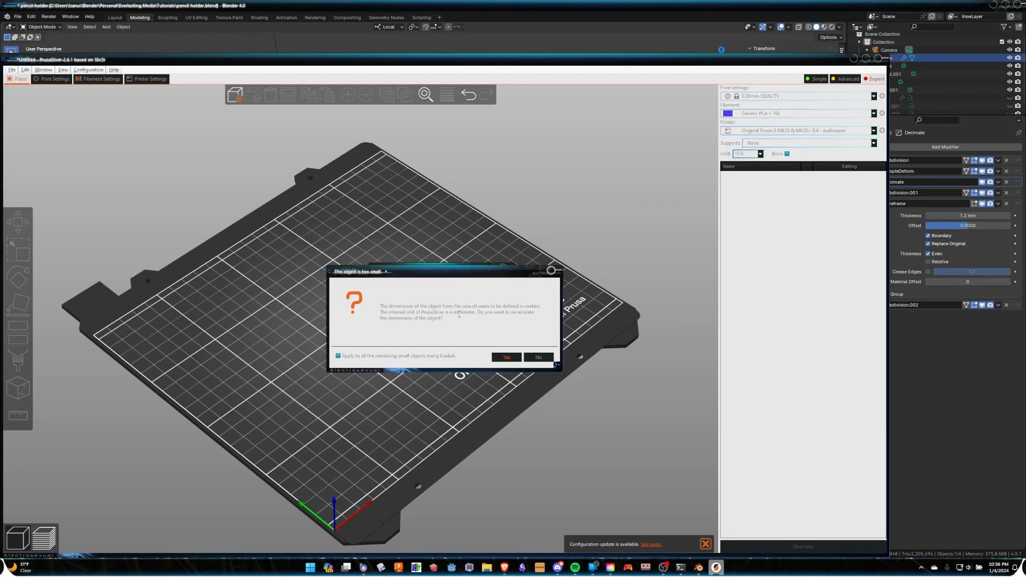
{"action": "left_click", "coordinate": [506, 358]}
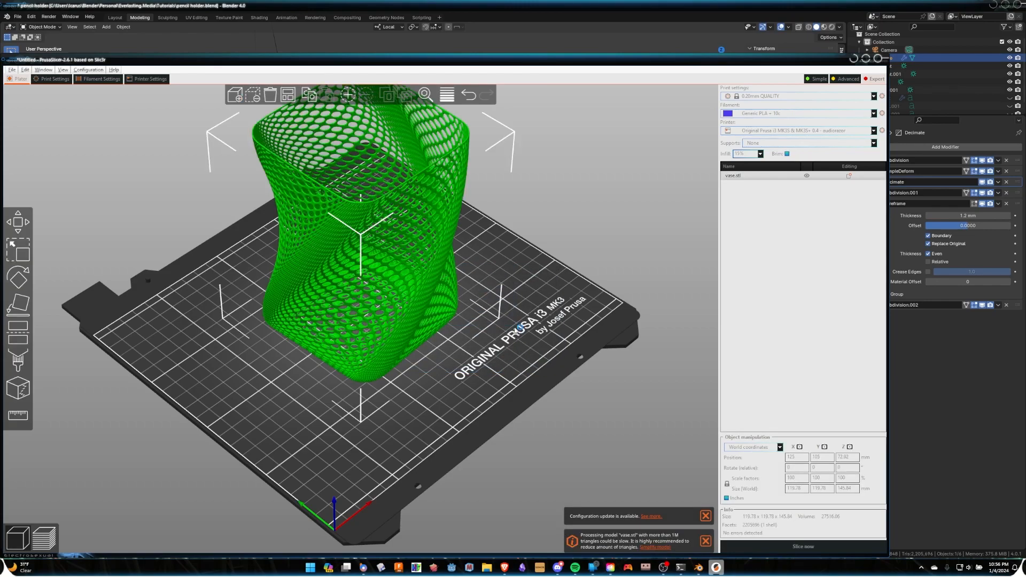
- Check the imported vase on the print bed and slice it
{"action": "left_click_drag", "start_coordinate": [556, 282], "coordinate": [536, 339]}
{"action": "scroll", "coordinate": [529, 315], "scroll_direction": "up", "scroll_amount": 5}
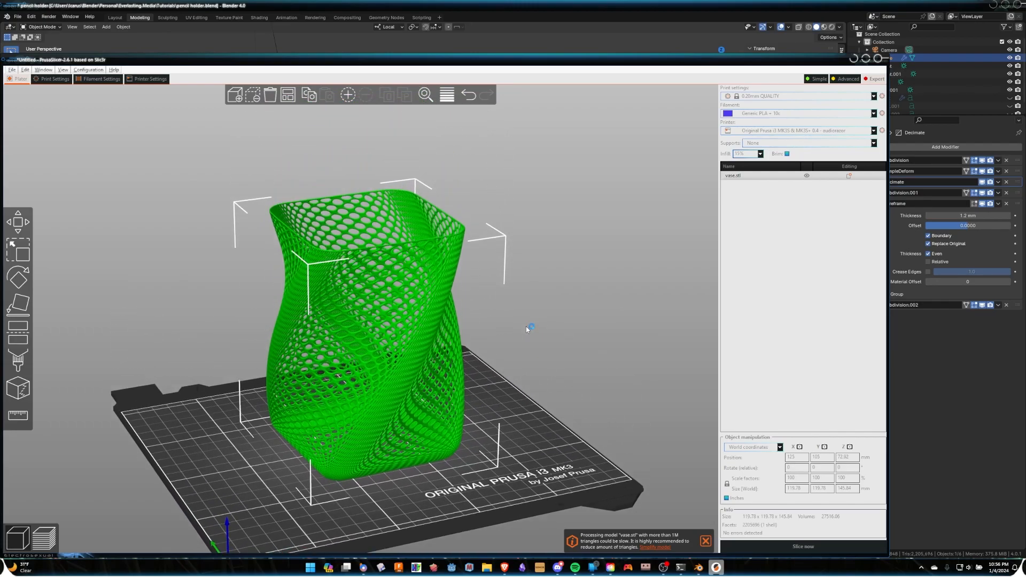
{"action": "left_click_drag", "start_coordinate": [512, 296], "coordinate": [521, 315]}
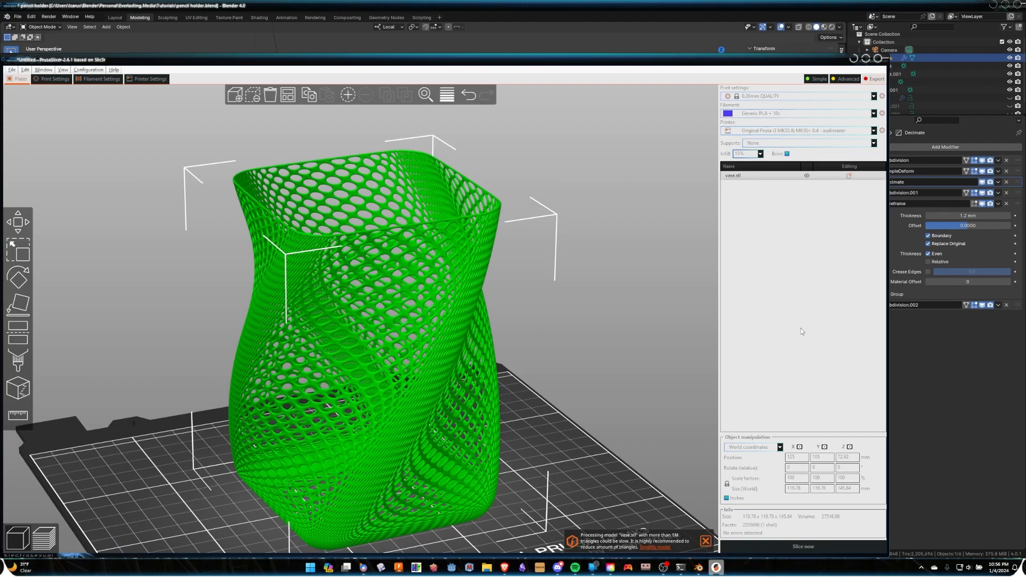
{"action": "left_click", "coordinate": [781, 547]}
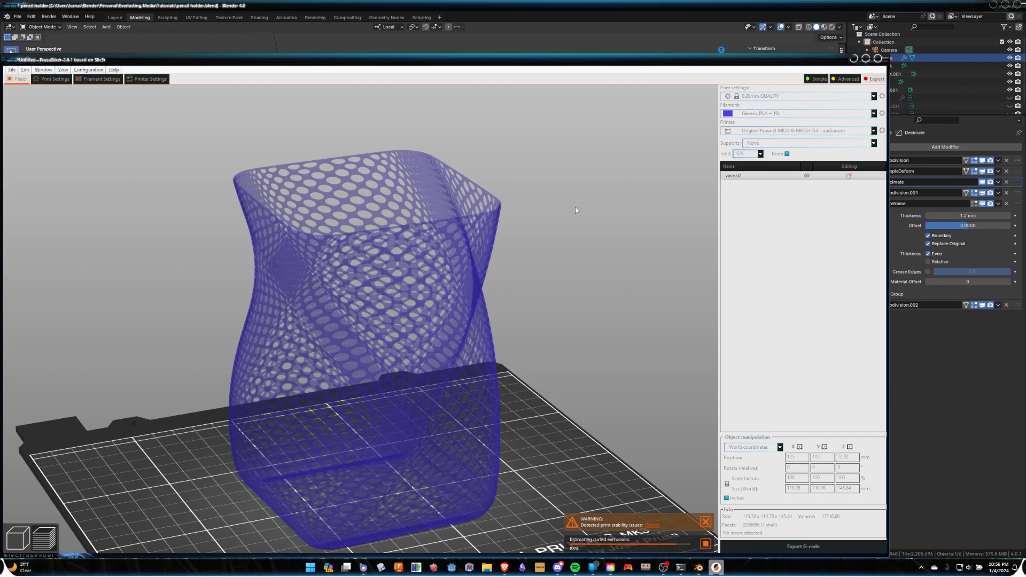
- Lower the sliced preview's top layer to 137.00 mm and examine the toolpaths near the vase's upper edge
{"action": "left_click_drag", "start_coordinate": [564, 167], "coordinate": [581, 232]}
{"action": "scroll", "coordinate": [581, 233], "scroll_direction": "up", "scroll_amount": 3}
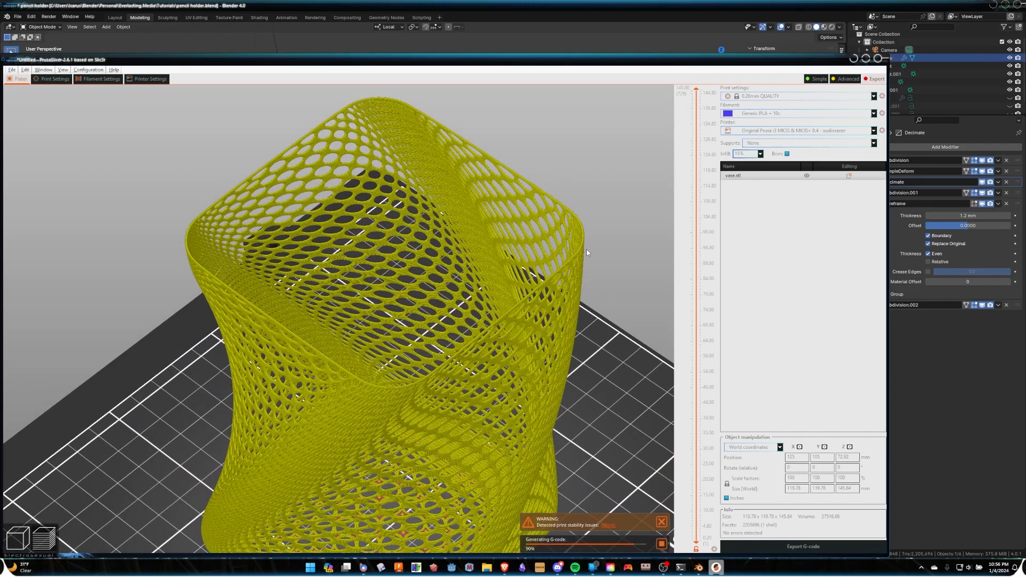
{"action": "left_click_drag", "start_coordinate": [695, 88], "coordinate": [696, 116]}
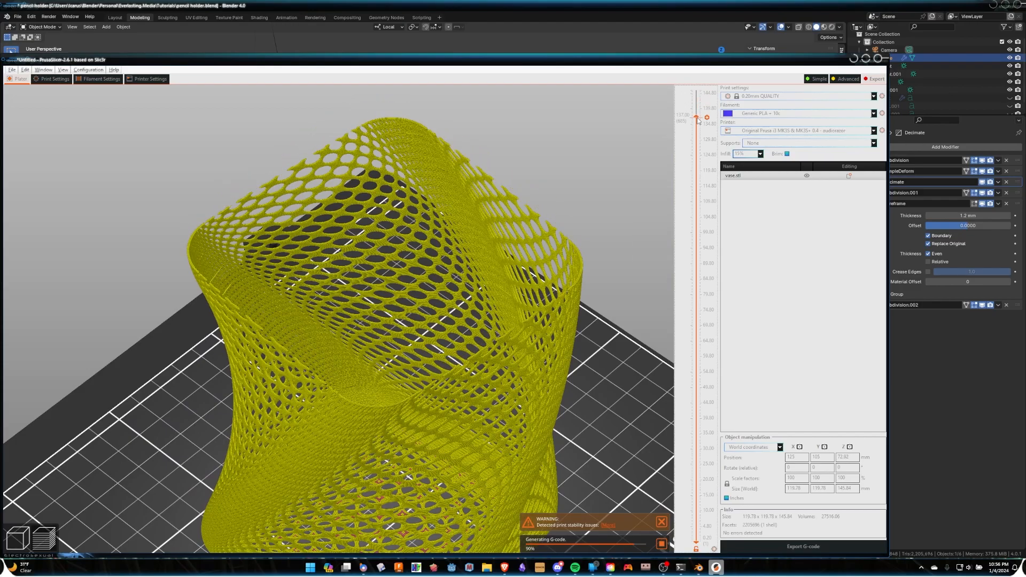
{"action": "scroll", "coordinate": [591, 158], "scroll_direction": "up", "scroll_amount": 2}
{"action": "scroll", "coordinate": [577, 173], "scroll_direction": "up", "scroll_amount": 6}
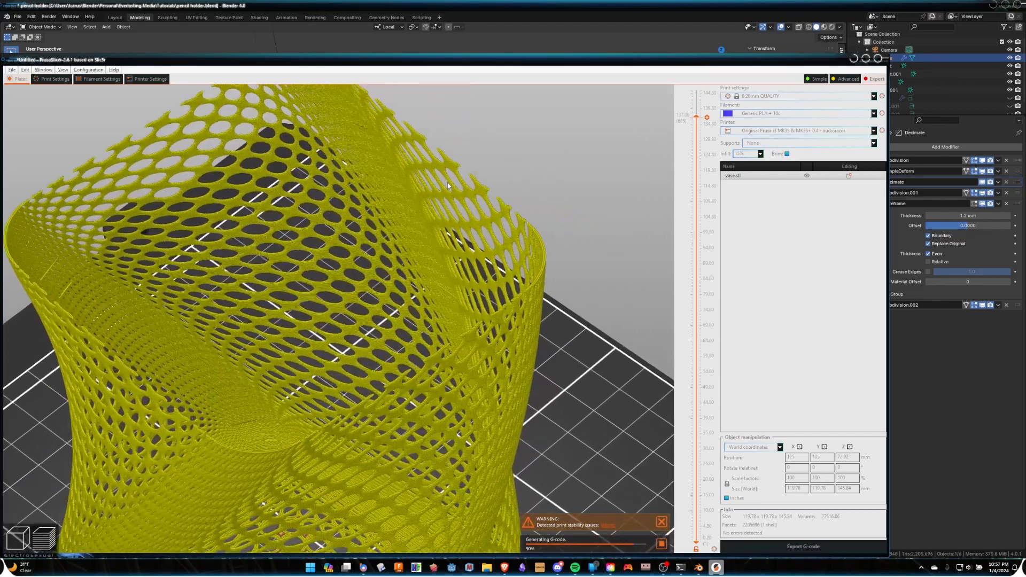
{"action": "scroll", "coordinate": [474, 215], "scroll_direction": "up", "scroll_amount": 6}
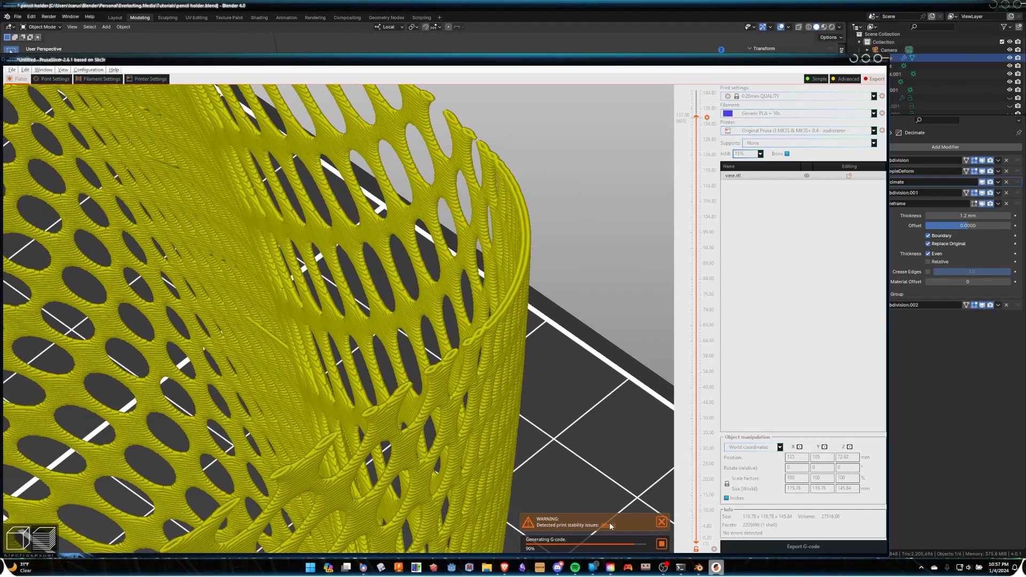
- Expand the print stability warning's details and examine the sliced vase's underside
{"action": "left_click", "coordinate": [610, 526]}
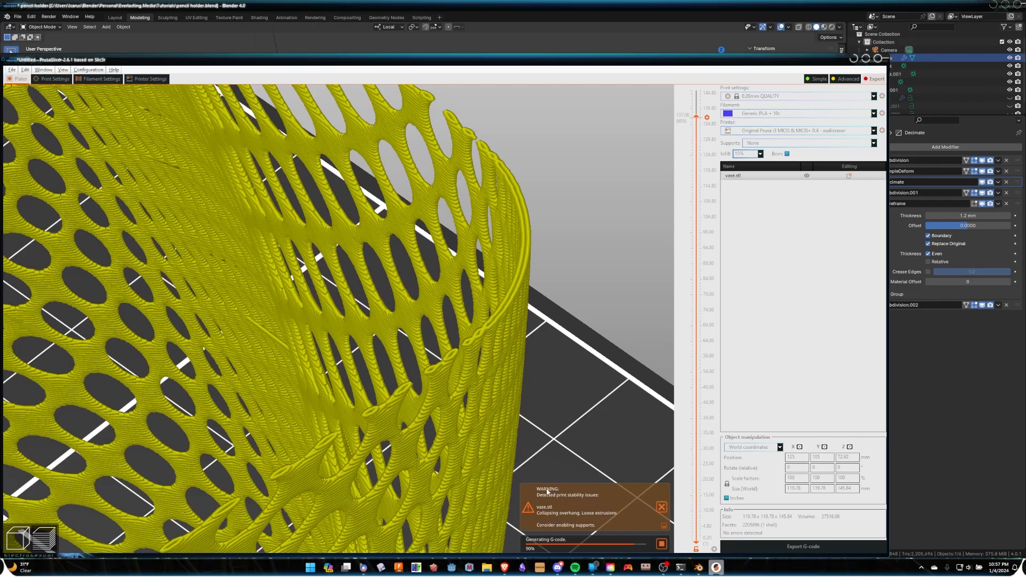
{"action": "scroll", "coordinate": [475, 393], "scroll_direction": "down", "scroll_amount": 10}
{"action": "left_click_drag", "start_coordinate": [433, 471], "coordinate": [531, 342]}
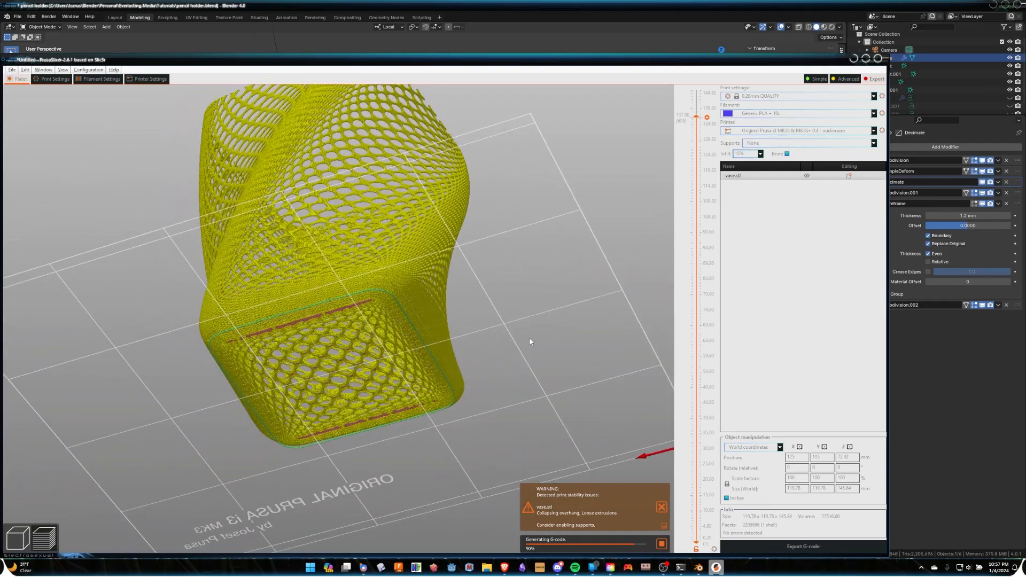
- Examine the sliced vase's base corner and lattice walls up close for overhang perimeters around the holes
{"action": "scroll", "coordinate": [481, 354], "scroll_direction": "up", "scroll_amount": 10}
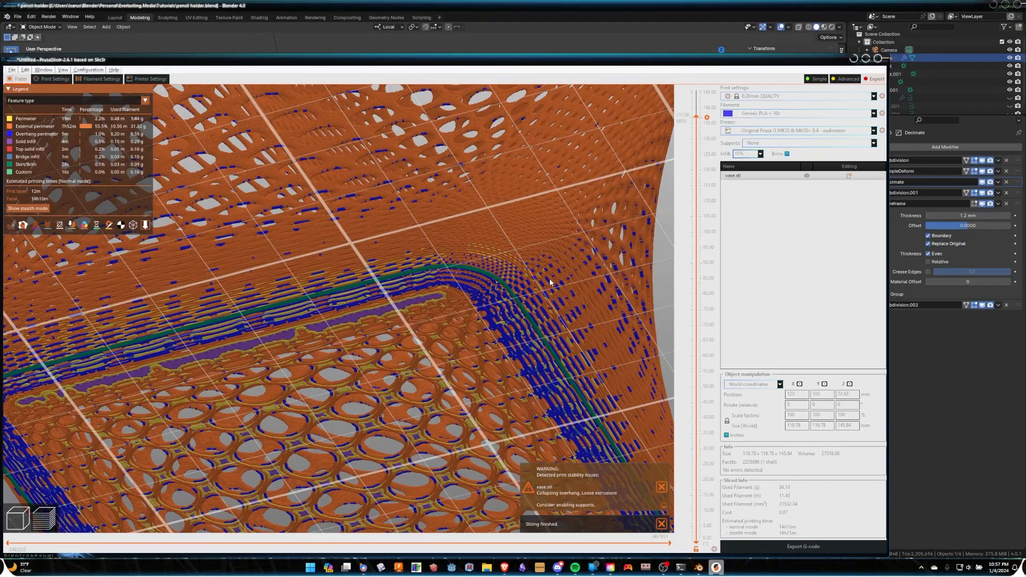
{"action": "left_click_drag", "start_coordinate": [549, 278], "coordinate": [465, 308]}
{"action": "scroll", "coordinate": [465, 308], "scroll_direction": "up", "scroll_amount": 8}
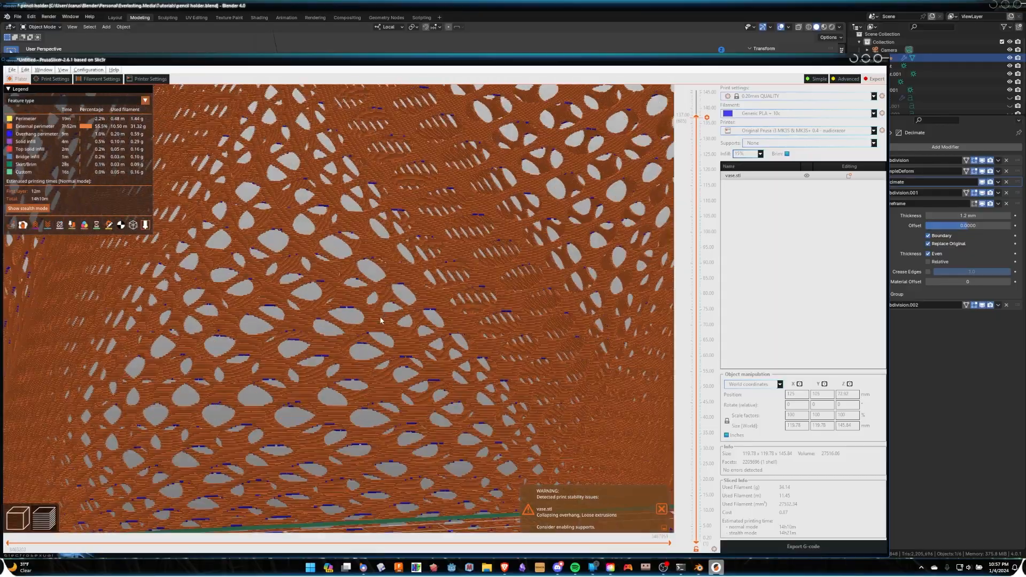
{"action": "left_click_drag", "start_coordinate": [334, 310], "coordinate": [367, 332]}
{"action": "scroll", "coordinate": [368, 331], "scroll_direction": "up", "scroll_amount": 8}
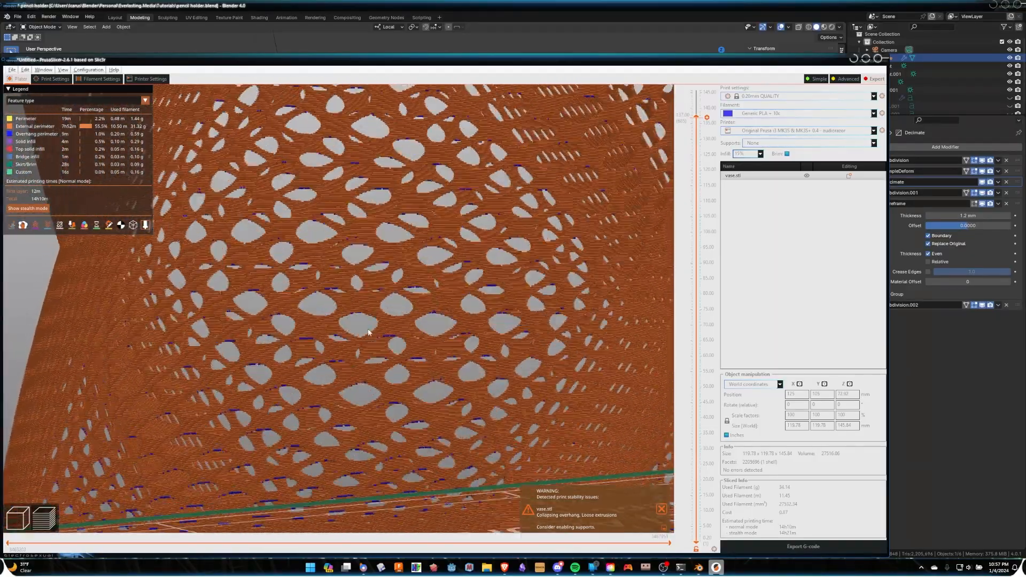
{"action": "scroll", "coordinate": [358, 346], "scroll_direction": "down", "scroll_amount": 4}
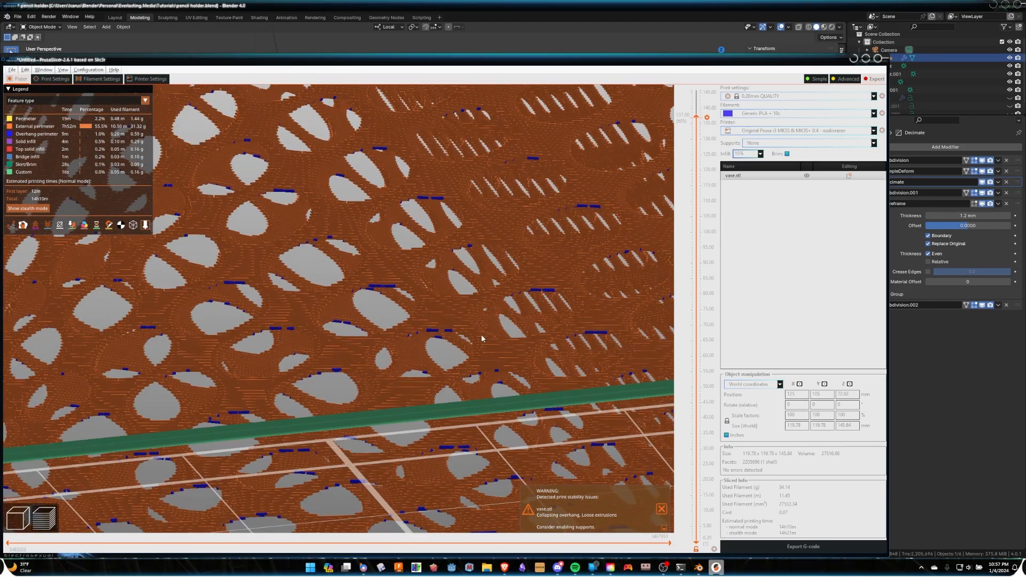
{"action": "scroll", "coordinate": [318, 303], "scroll_direction": "down", "scroll_amount": 8}
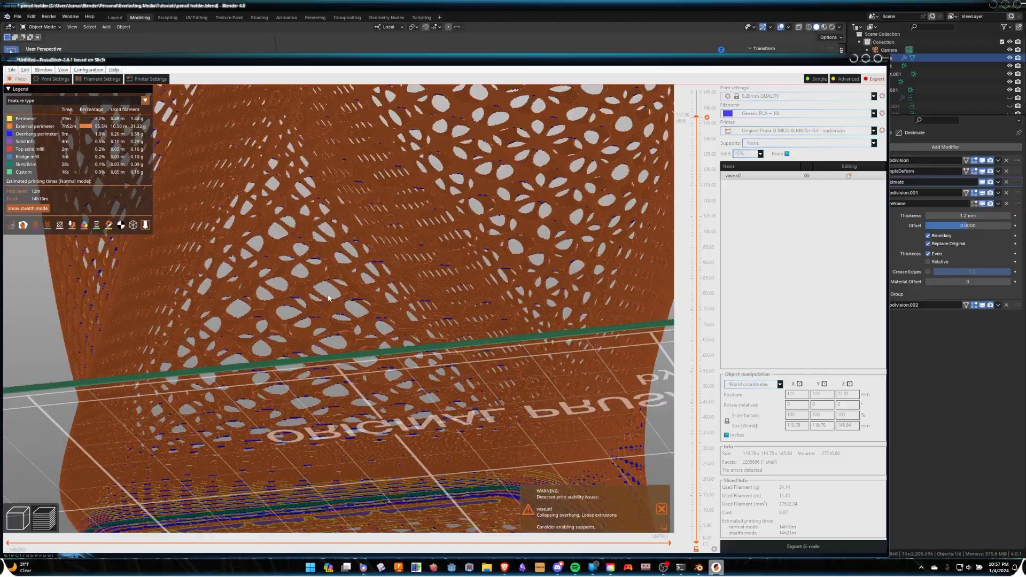
{"action": "left_click_drag", "start_coordinate": [362, 272], "coordinate": [474, 323]}
{"action": "scroll", "coordinate": [474, 323], "scroll_direction": "up", "scroll_amount": 4}
{"action": "left_click_drag", "start_coordinate": [410, 354], "coordinate": [387, 300]}
{"action": "scroll", "coordinate": [394, 353], "scroll_direction": "up", "scroll_amount": 4}
{"action": "scroll", "coordinate": [332, 303], "scroll_direction": "up", "scroll_amount": 4}
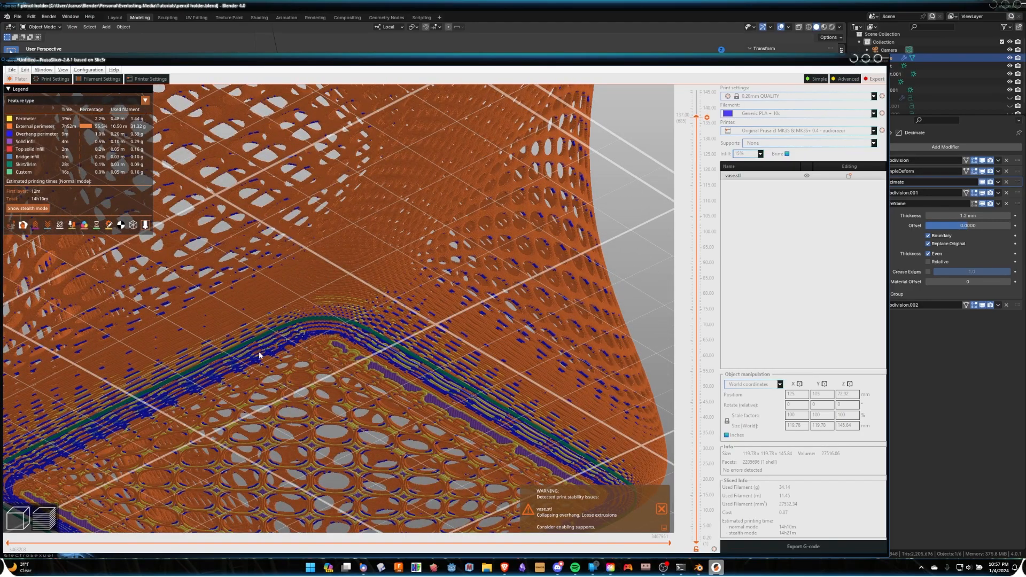
- Examine the extrusion types on the sliced vase's bottom and follow the twisted side walls up to the rim
{"action": "left_click_drag", "start_coordinate": [255, 362], "coordinate": [278, 355]}
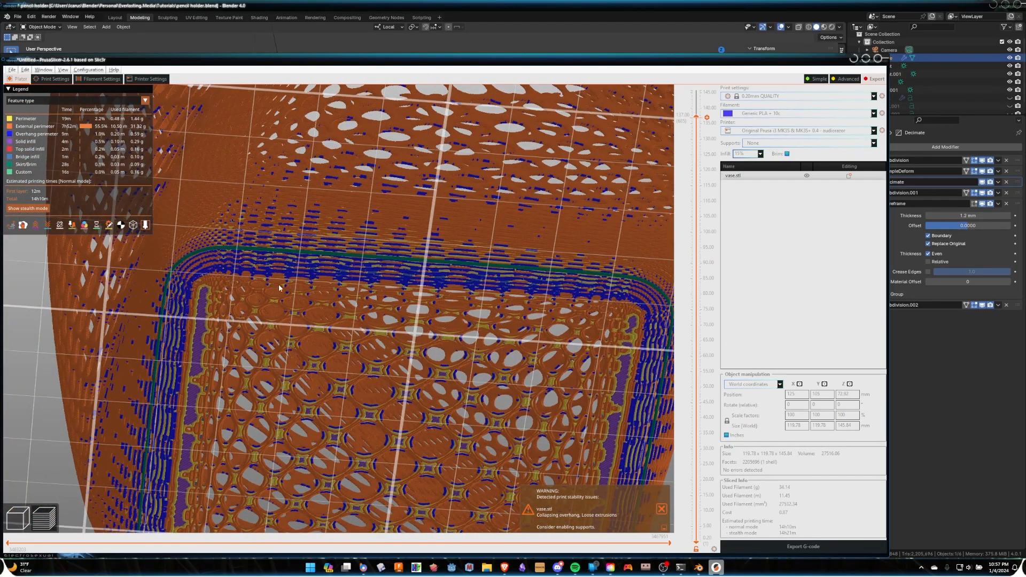
{"action": "left_click_drag", "start_coordinate": [313, 300], "coordinate": [363, 293]}
{"action": "left_click_drag", "start_coordinate": [400, 350], "coordinate": [355, 368]}
{"action": "scroll", "coordinate": [360, 366], "scroll_direction": "down", "scroll_amount": 6}
{"action": "left_click_drag", "start_coordinate": [429, 281], "coordinate": [430, 304]}
{"action": "scroll", "coordinate": [431, 303], "scroll_direction": "up", "scroll_amount": 5}
{"action": "scroll", "coordinate": [431, 303], "scroll_direction": "down", "scroll_amount": 10}
{"action": "middle_click_drag", "start_coordinate": [430, 306], "coordinate": [429, 382]}
{"action": "mouse_move", "coordinate": [428, 383]}
{"action": "left_mouse_down"}
{"action": "mouse_move", "coordinate": [434, 363]}
{"action": "mouse_move", "coordinate": [422, 374]}
{"action": "left_mouse_up"}
{"action": "scroll", "coordinate": [396, 343], "scroll_direction": "up", "scroll_amount": 8}
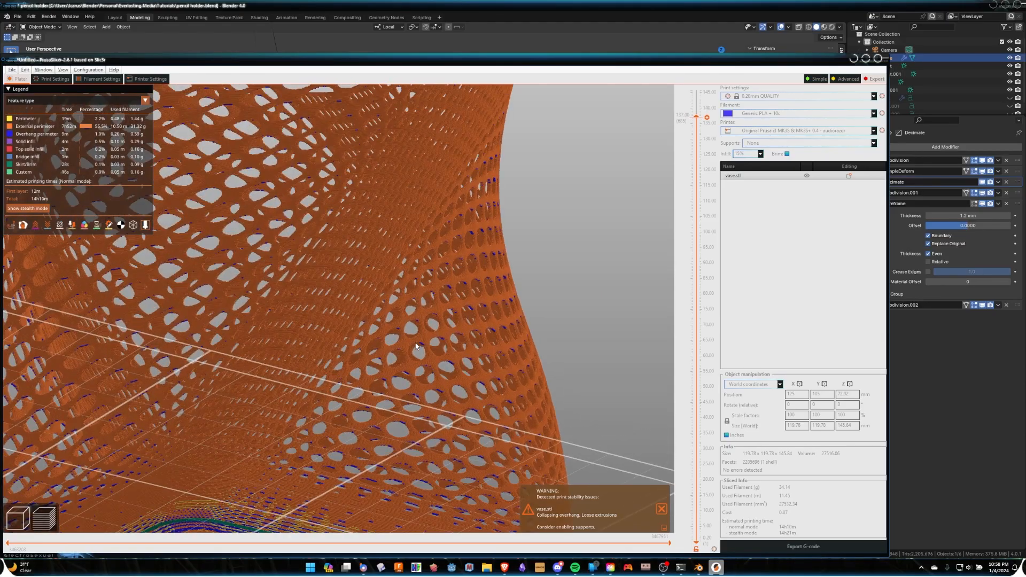
{"action": "scroll", "coordinate": [398, 346], "scroll_direction": "down", "scroll_amount": 3}
{"action": "scroll", "coordinate": [399, 347], "scroll_direction": "up", "scroll_amount": 2}
{"action": "middle_click_drag", "start_coordinate": [398, 341], "coordinate": [385, 503]}
{"action": "left_click_drag", "start_coordinate": [386, 503], "coordinate": [307, 255]}
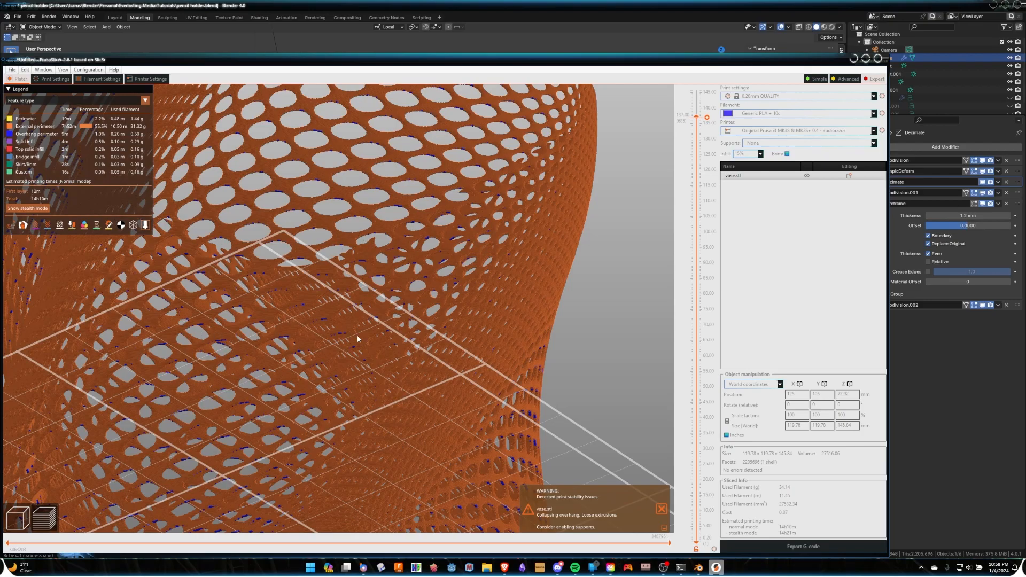
{"action": "scroll", "coordinate": [404, 327], "scroll_direction": "down", "scroll_amount": 6}
{"action": "mouse_move", "coordinate": [384, 240]}
{"action": "left_mouse_down"}
{"action": "mouse_move", "coordinate": [423, 295]}
{"action": "mouse_move", "coordinate": [476, 261]}
{"action": "mouse_move", "coordinate": [455, 258]}
{"action": "mouse_move", "coordinate": [469, 268]}
{"action": "mouse_move", "coordinate": [450, 272]}
{"action": "mouse_move", "coordinate": [381, 250]}
{"action": "left_mouse_up"}
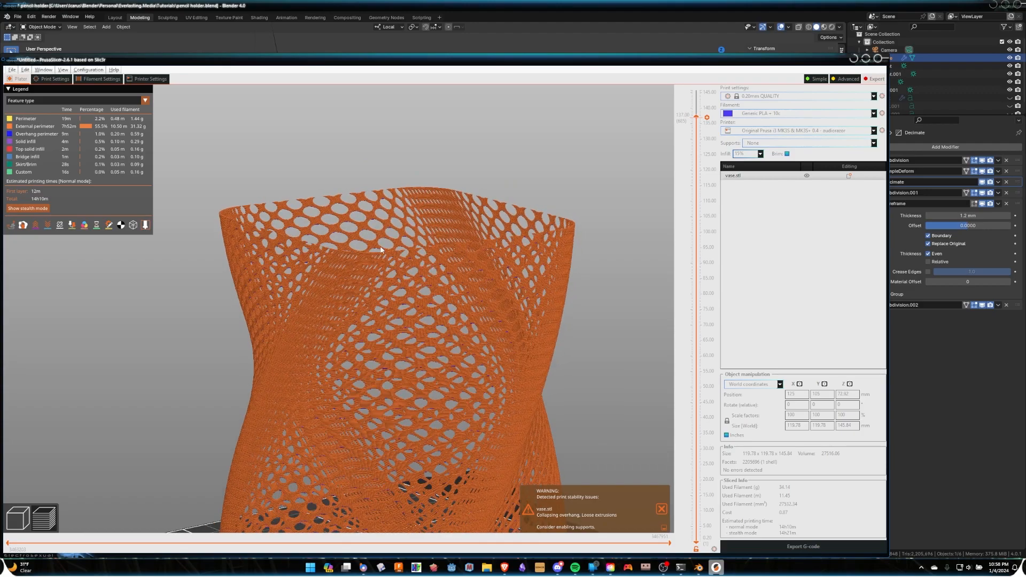
- Set the vertical shells' minimum perimeters to 3 in the print settings and slice the vase again
{"action": "left_click", "coordinate": [62, 79]}
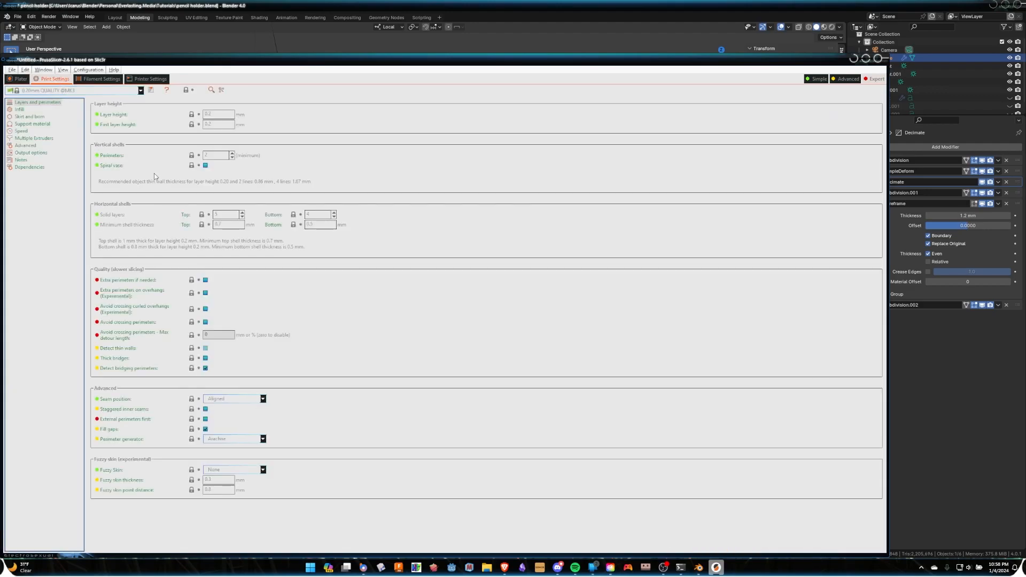
{"action": "left_click", "coordinate": [232, 154]}
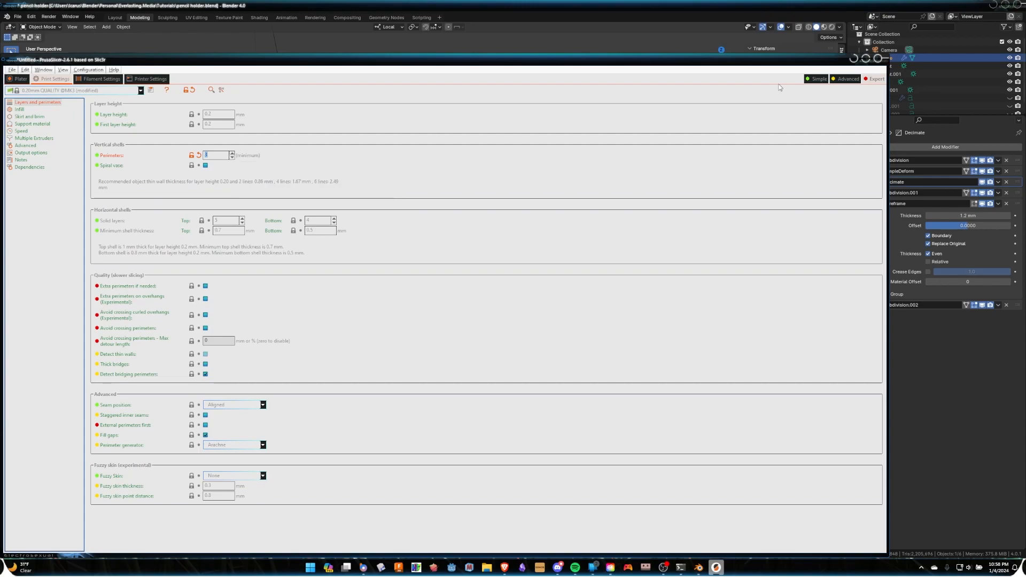
{"action": "left_click", "coordinate": [19, 79]}
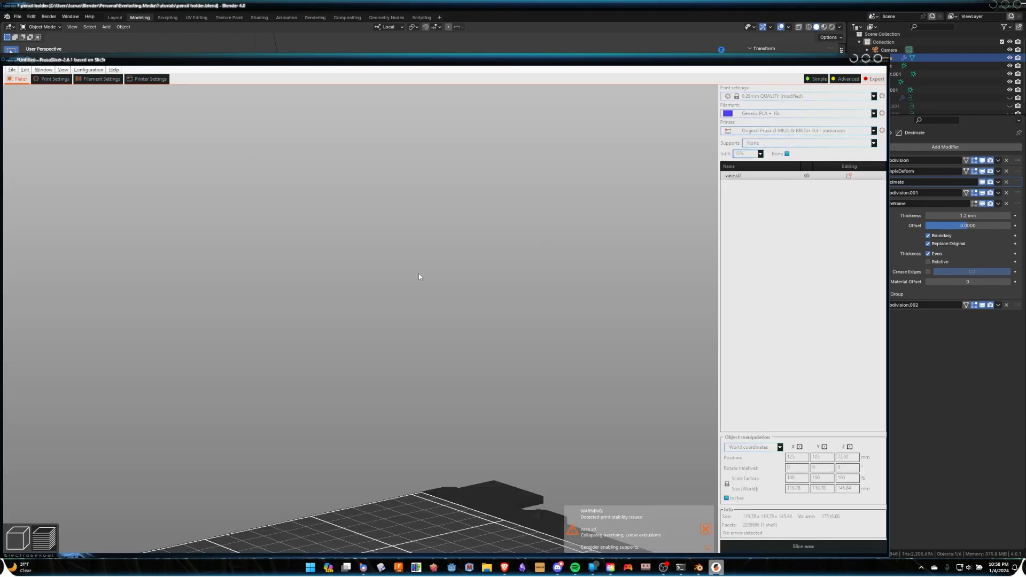
{"action": "left_click", "coordinate": [782, 546]}
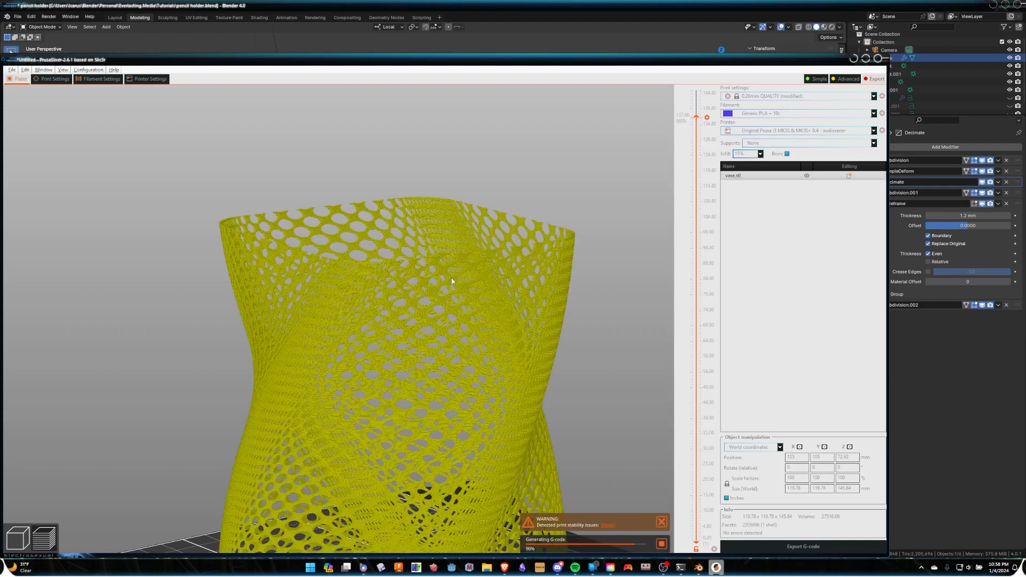
- Examine the re-sliced vase's toolpaths near the upper edge and inside the opening
{"action": "scroll", "coordinate": [507, 219], "scroll_direction": "up", "scroll_amount": 2}
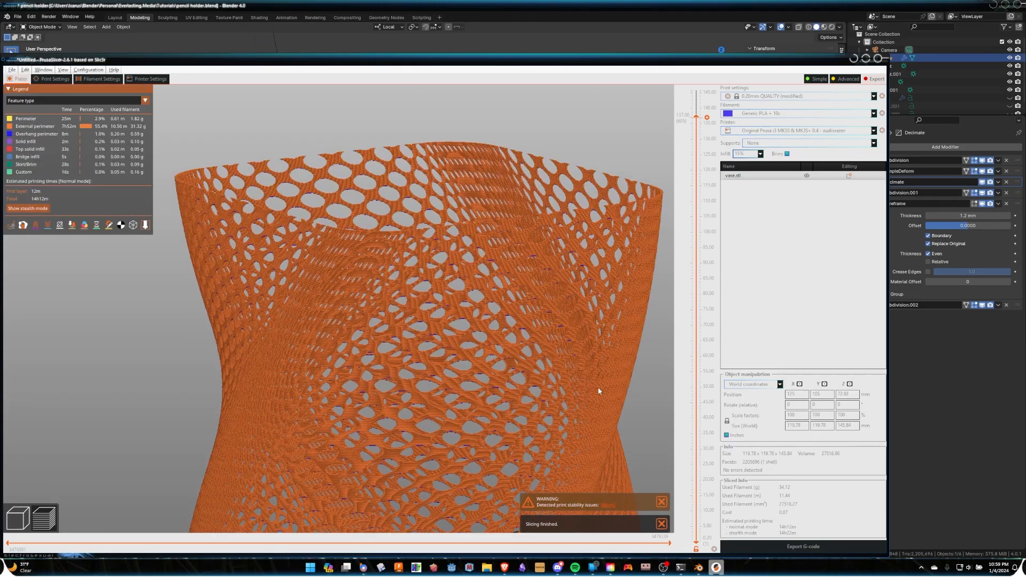
{"action": "scroll", "coordinate": [471, 323], "scroll_direction": "down", "scroll_amount": 2}
{"action": "middle_click_drag", "start_coordinate": [498, 357], "coordinate": [492, 366]}
{"action": "left_click_drag", "start_coordinate": [519, 257], "coordinate": [527, 271]}
{"action": "scroll", "coordinate": [535, 294], "scroll_direction": "up", "scroll_amount": 5}
{"action": "middle_click_drag", "start_coordinate": [537, 300], "coordinate": [331, 314]}
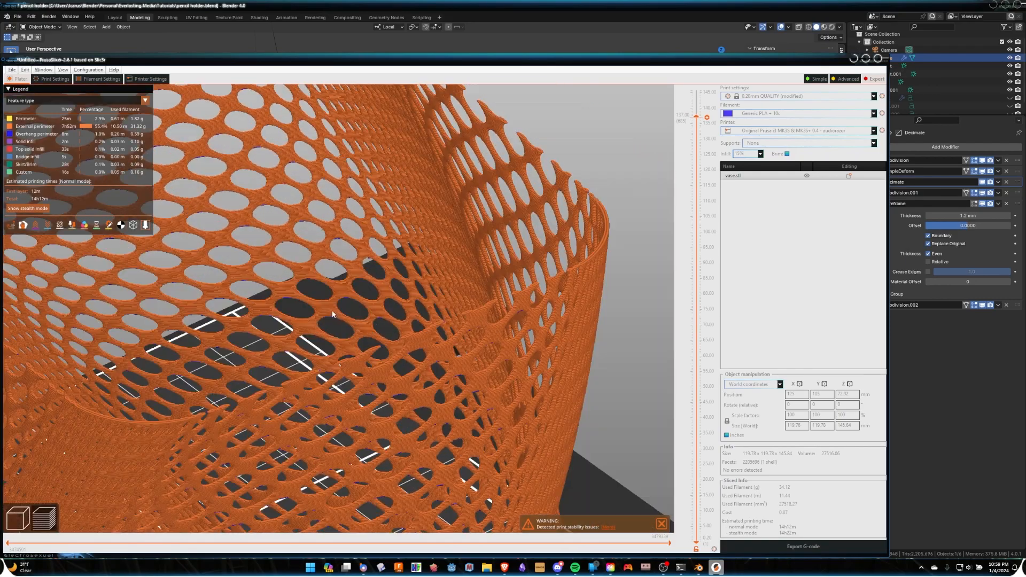
{"action": "left_click_drag", "start_coordinate": [520, 198], "coordinate": [573, 187]}
{"action": "middle_click_drag", "start_coordinate": [569, 178], "coordinate": [540, 274]}
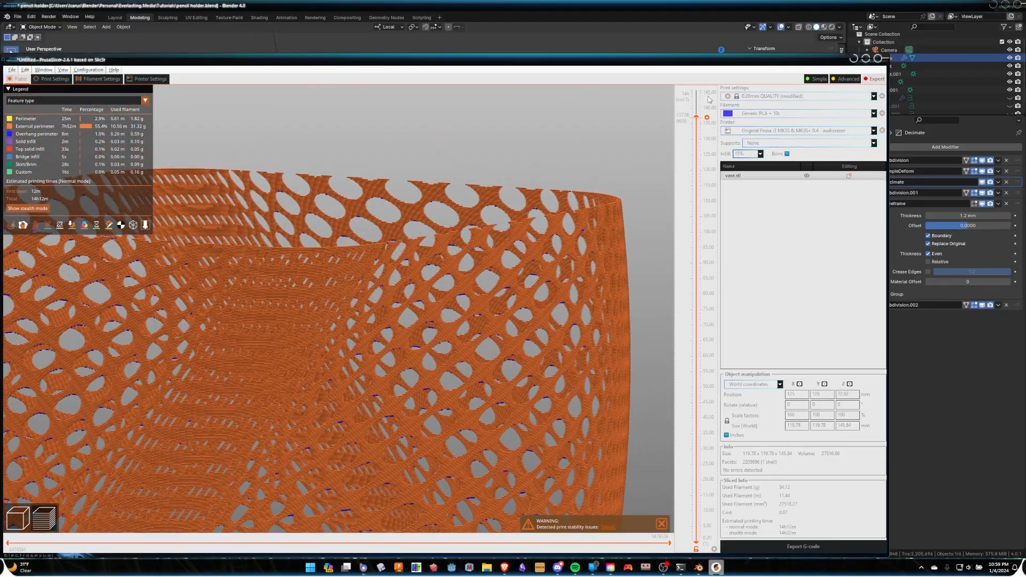
- Raise the preview's top layer to the vase's full height and examine the complete sliced model from all around
{"action": "left_click_drag", "start_coordinate": [697, 116], "coordinate": [697, 47]}
{"action": "left_click_drag", "start_coordinate": [455, 182], "coordinate": [400, 335]}
{"action": "left_click_drag", "start_coordinate": [523, 263], "coordinate": [467, 258]}
{"action": "scroll", "coordinate": [467, 259], "scroll_direction": "down", "scroll_amount": 5}
{"action": "middle_click_drag", "start_coordinate": [467, 259], "coordinate": [403, 179]}
{"action": "scroll", "coordinate": [405, 184], "scroll_direction": "down", "scroll_amount": 4}
{"action": "middle_click_drag", "start_coordinate": [439, 215], "coordinate": [409, 191]}
{"action": "scroll", "coordinate": [424, 261], "scroll_direction": "up", "scroll_amount": 4}
{"action": "left_click_drag", "start_coordinate": [423, 261], "coordinate": [491, 283]}
{"action": "left_click_drag", "start_coordinate": [461, 278], "coordinate": [434, 246]}
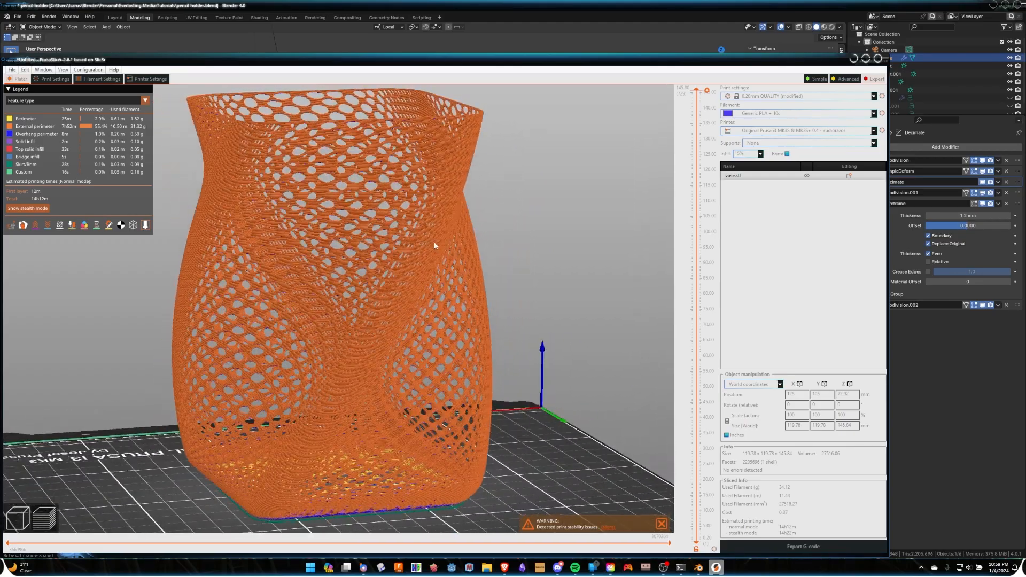
- Switch to Blender, set the first Subdivision modifier's viewport level to 1, and inspect the lattice with the vase deselected
{"action": "key", "text": "alt+Tab"}
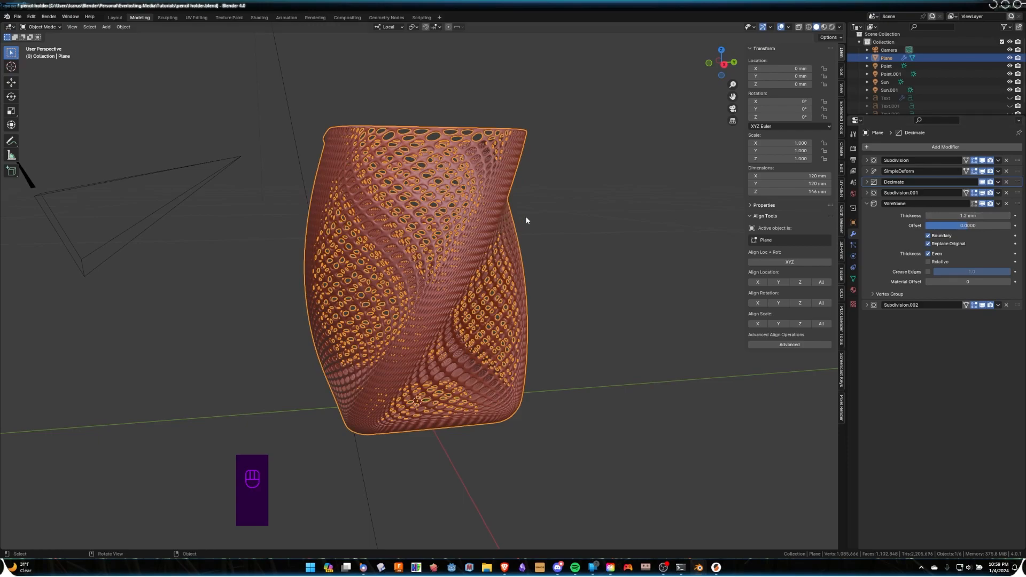
{"action": "left_click", "coordinate": [868, 159]}
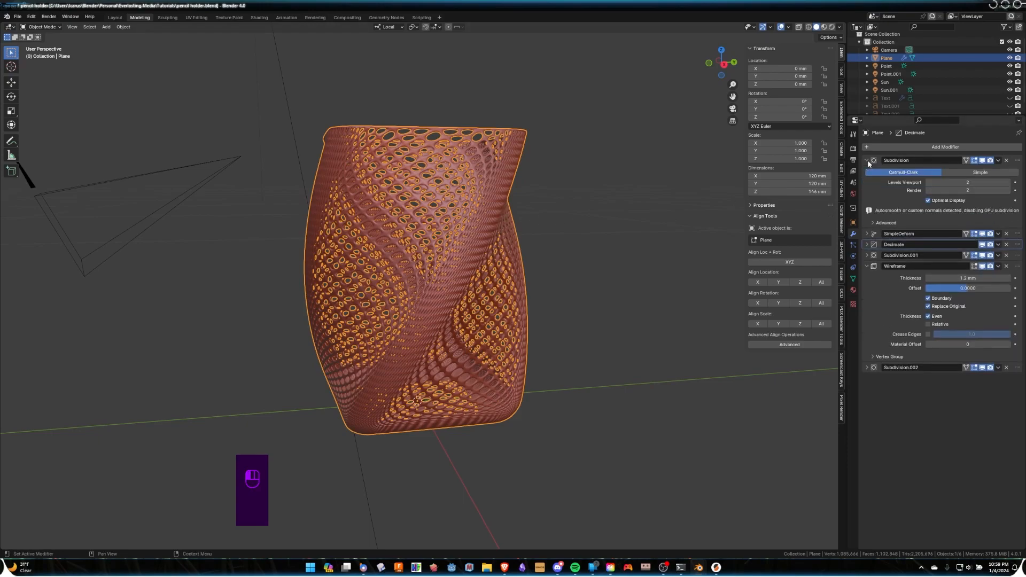
{"action": "left_click", "coordinate": [928, 182]}
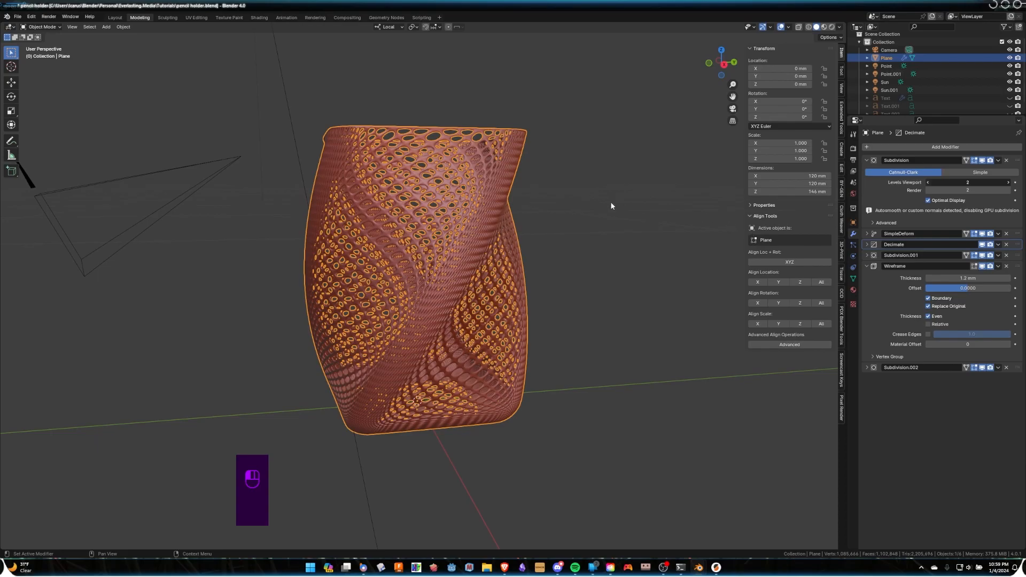
{"action": "key", "text": "ctrl+1"}
{"action": "scroll", "coordinate": [603, 196], "scroll_direction": "up", "scroll_amount": 2}
{"action": "mouse_move", "coordinate": [602, 198]}
{"action": "middle_mouse_down"}
{"action": "mouse_move", "coordinate": [602, 218]}
{"action": "mouse_move", "coordinate": [625, 222]}
{"action": "mouse_move", "coordinate": [617, 204]}
{"action": "middle_mouse_up"}
{"action": "scroll", "coordinate": [608, 194], "scroll_direction": "up", "scroll_amount": 3}
{"action": "scroll", "coordinate": [593, 188], "scroll_direction": "down", "scroll_amount": 4}
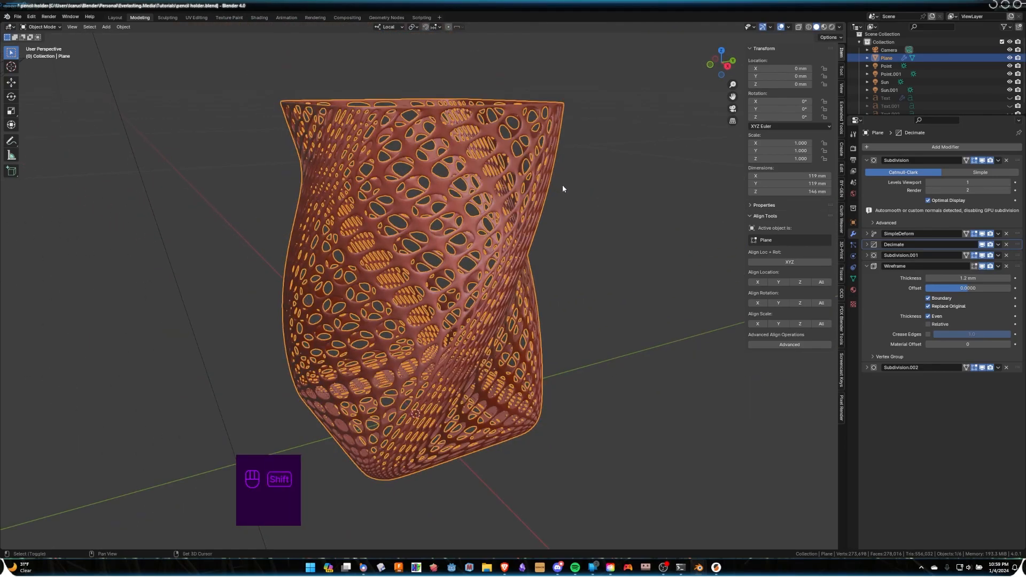
{"action": "middle_click_drag", "start_coordinate": [563, 188], "coordinate": [602, 218]}
{"action": "left_click", "coordinate": [576, 221]}
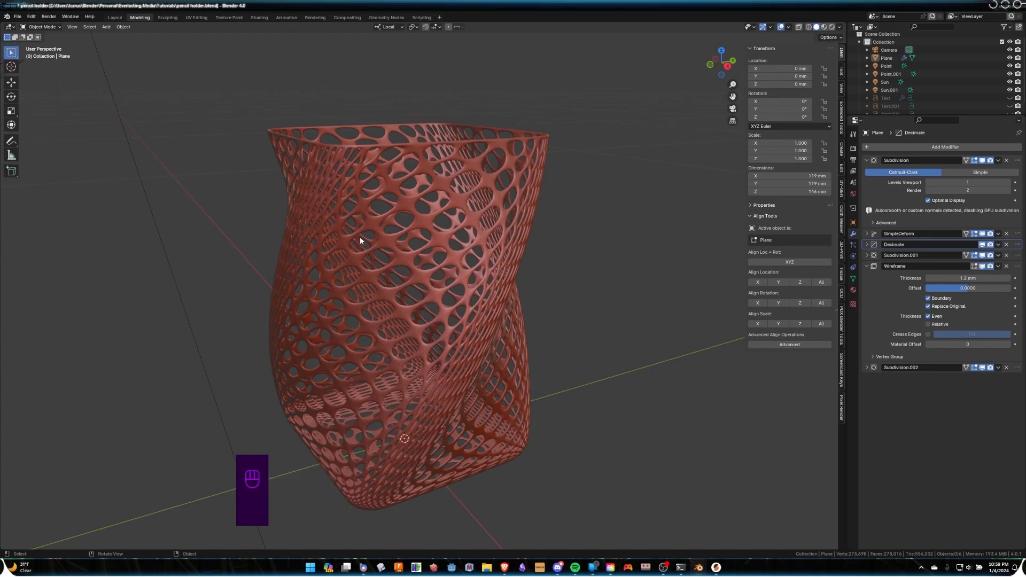
- Switch between PrusaSlicer and Blender to compare the sliced vase with the coarser lattice, ending in Blender
{"action": "key", "text": "alt+Tab"}
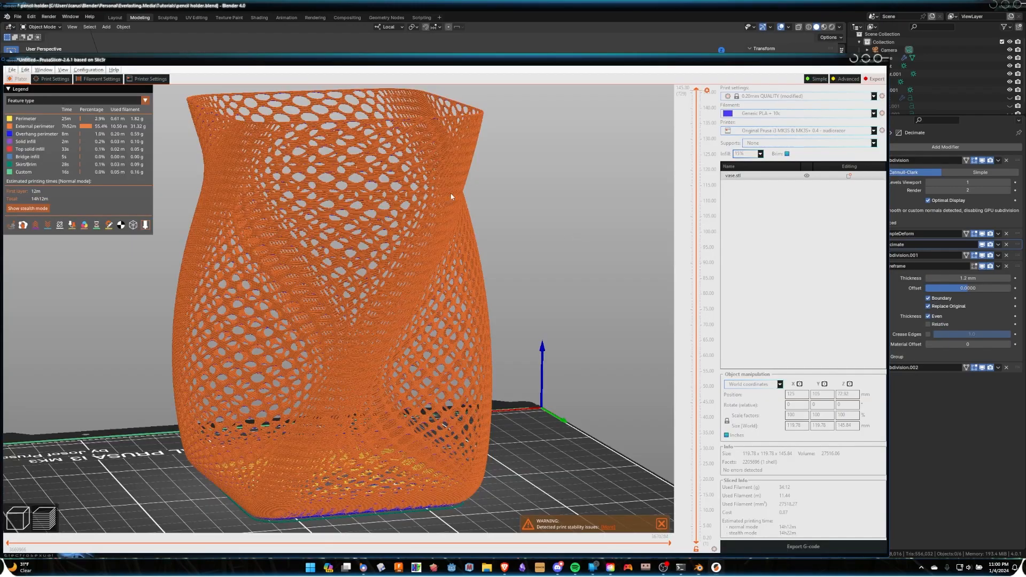
{"action": "scroll", "coordinate": [417, 214], "scroll_direction": "down", "scroll_amount": 4}
{"action": "left_click_drag", "start_coordinate": [415, 217], "coordinate": [447, 244]}
{"action": "key", "text": "alt+Tab"}
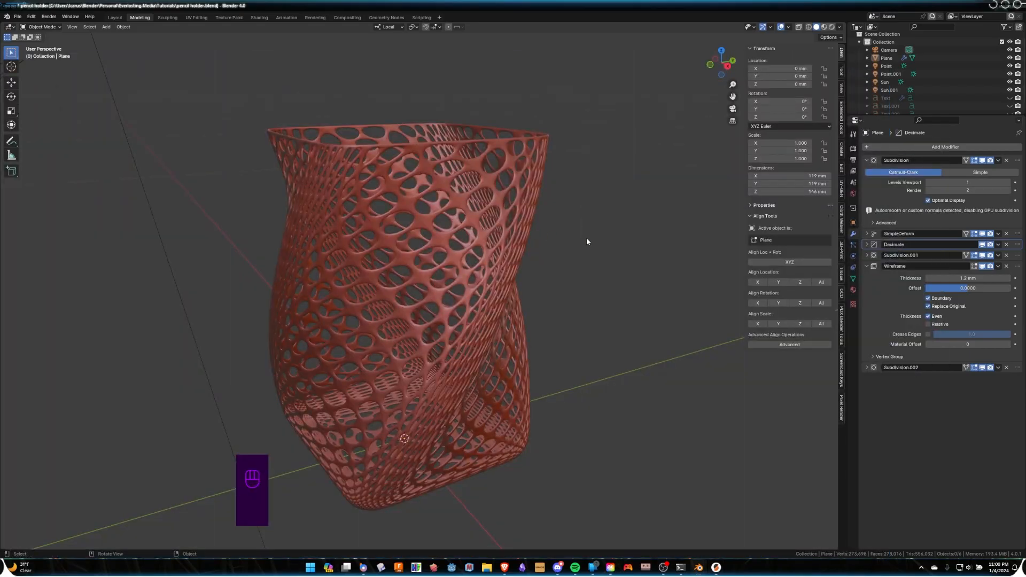
{"action": "key", "text": "alt+Tab"}
{"action": "scroll", "coordinate": [424, 232], "scroll_direction": "up", "scroll_amount": 3}
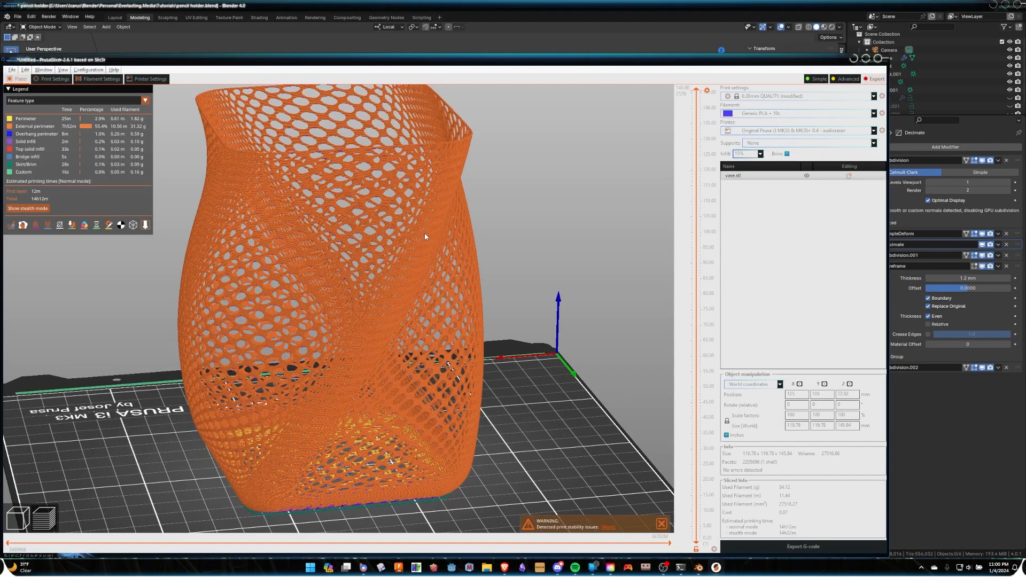
{"action": "key", "text": "alt+Tab"}
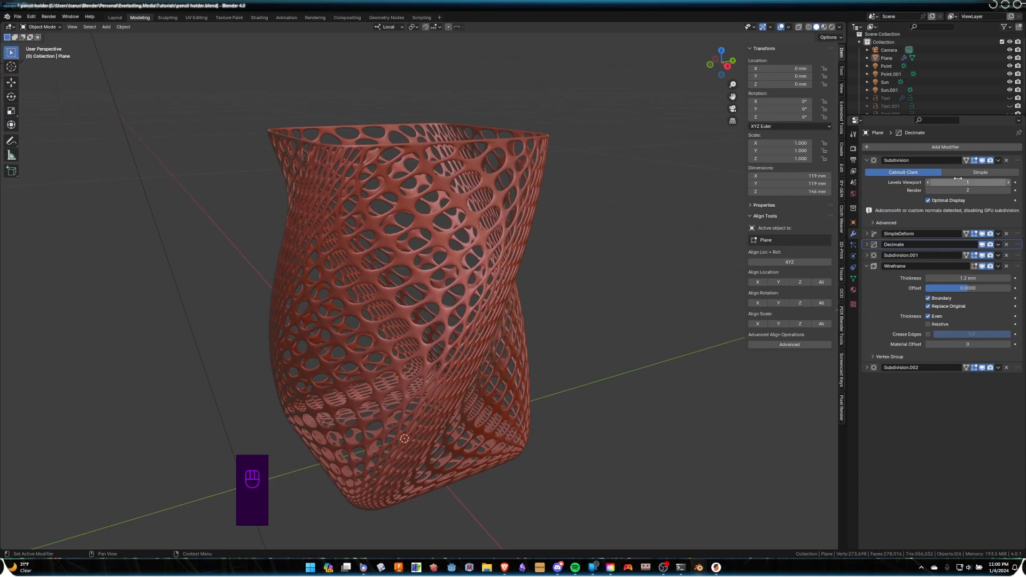
{"action": "left_click", "coordinate": [967, 278]}
{"action": "middle_click_drag", "start_coordinate": [629, 291], "coordinate": [486, 247]}
{"action": "middle_click_drag", "start_coordinate": [584, 268], "coordinate": [542, 212], "text": "shift"}
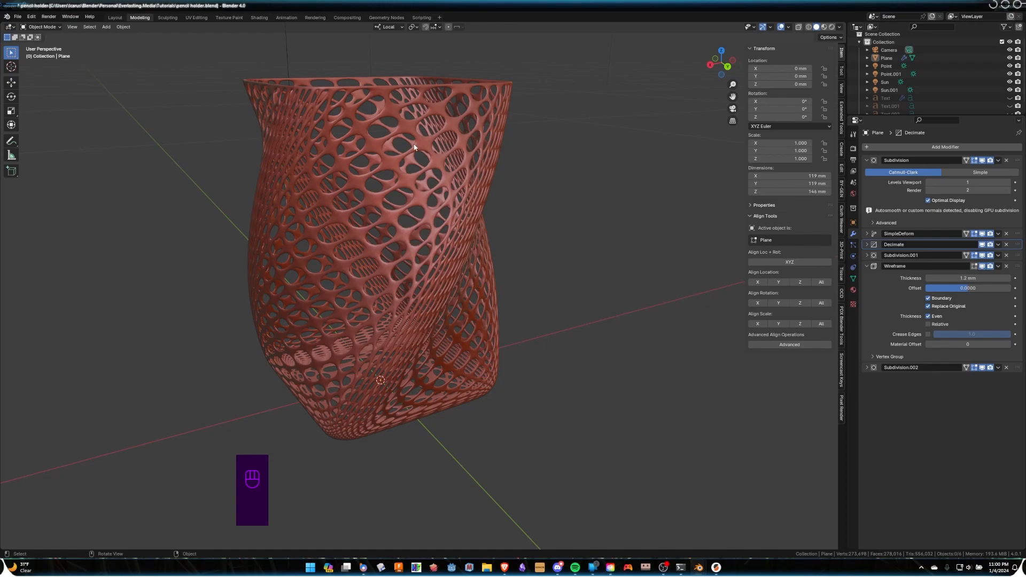
- Select the vase and try removing its last Subdivision modifier and its Wireframe modifier
{"action": "left_click", "coordinate": [409, 159], "text": "shift"}
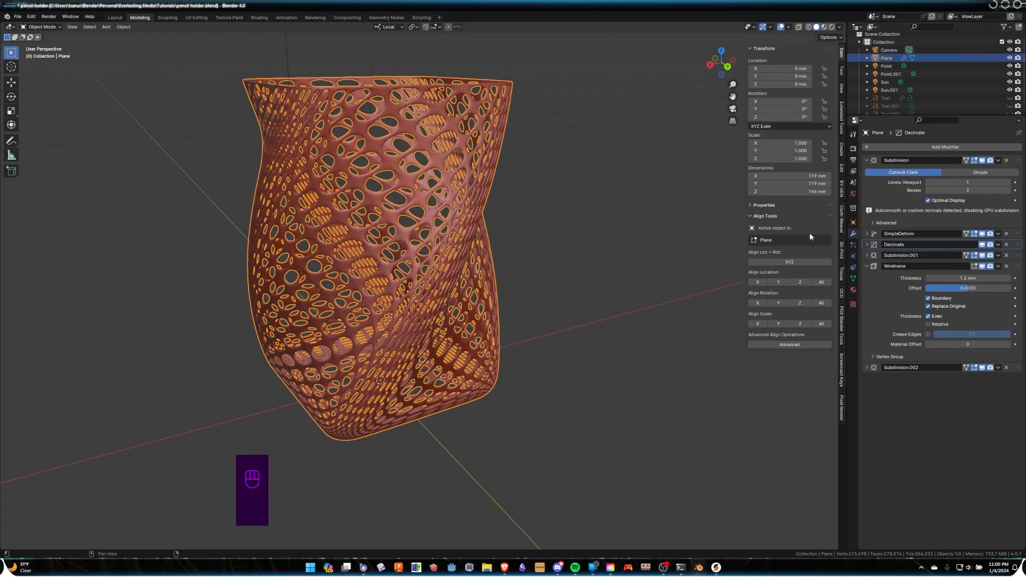
{"action": "middle_click_drag", "start_coordinate": [564, 240], "coordinate": [566, 238]}
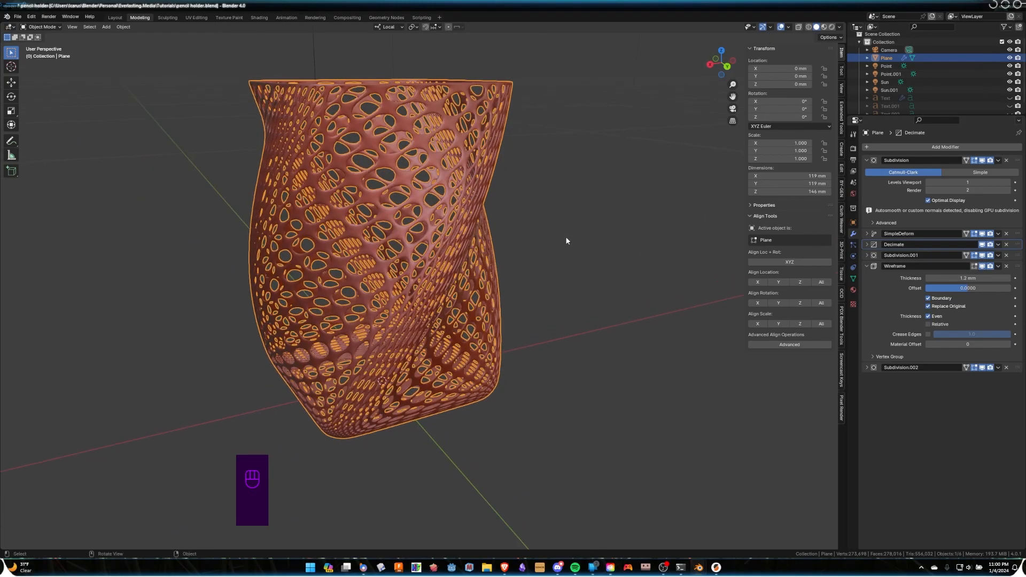
{"action": "left_click", "coordinate": [1007, 368]}
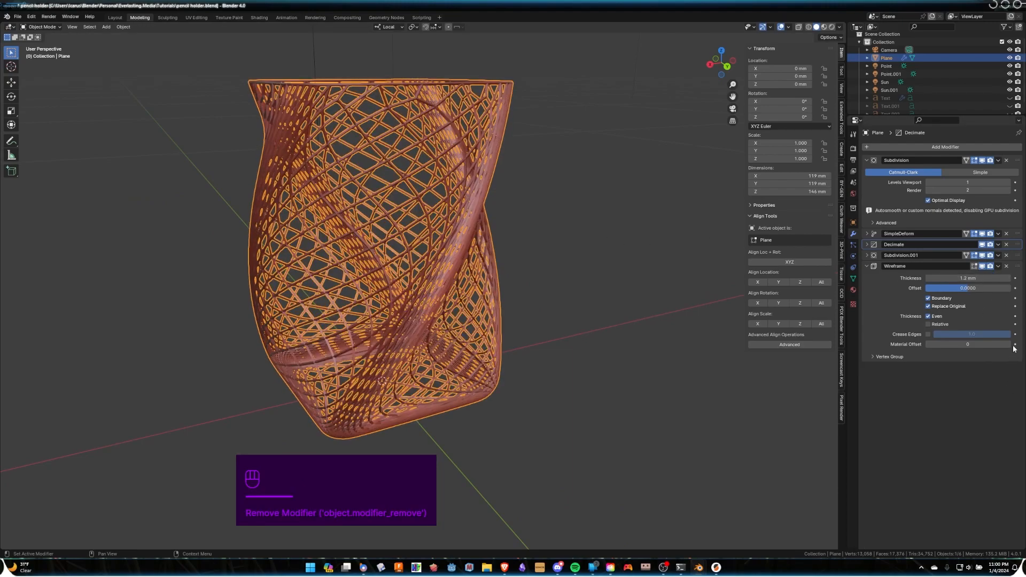
{"action": "left_click", "coordinate": [1007, 265]}
{"action": "mouse_move", "coordinate": [546, 276]}
{"action": "middle_mouse_down"}
{"action": "mouse_move", "coordinate": [546, 288]}
{"action": "mouse_move", "coordinate": [557, 288]}
{"action": "middle_mouse_up"}
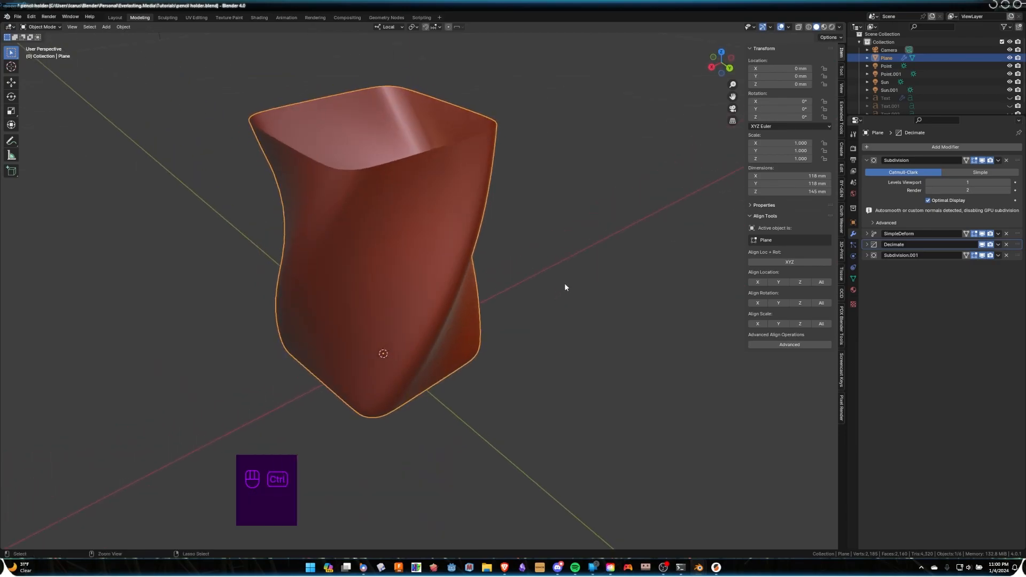
- Undo the removal of the Wireframe and last Subdivision modifiers and reselect the vase
{"action": "key", "text": "ctrl+z"}
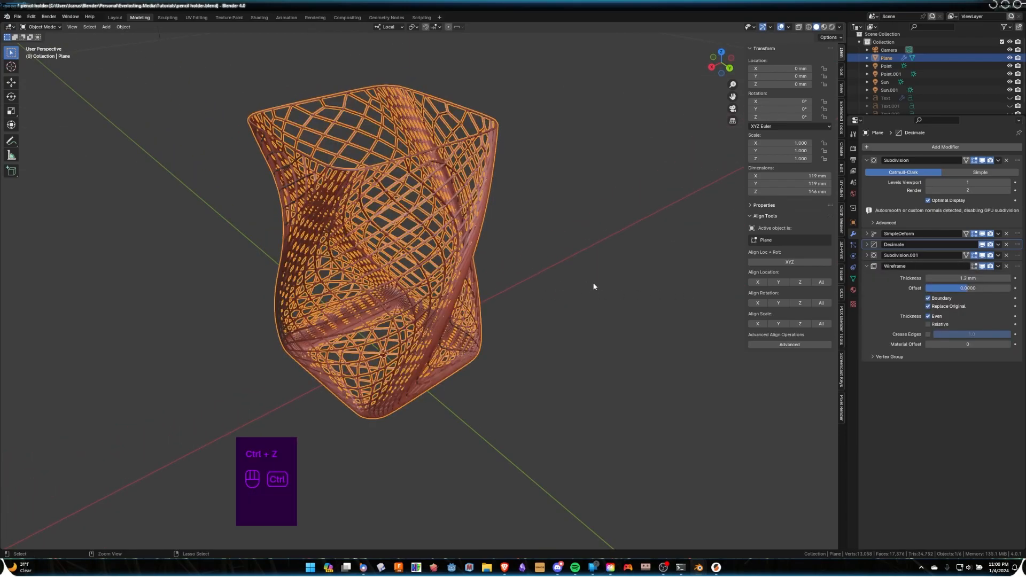
{"action": "key", "text": "ctrl+1"}
{"action": "left_click", "coordinate": [504, 301]}
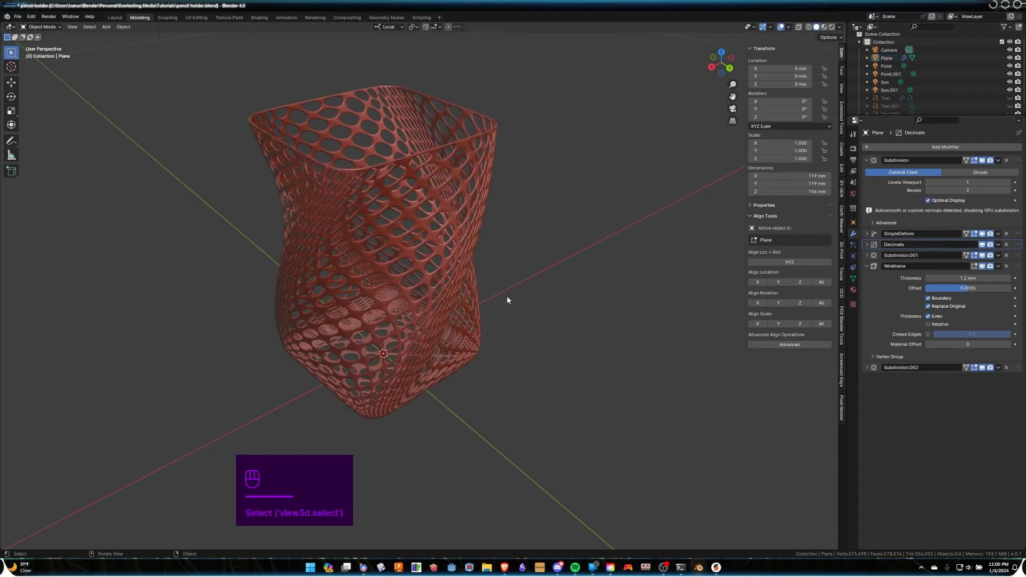
{"action": "left_click", "coordinate": [475, 270], "text": "shift"}
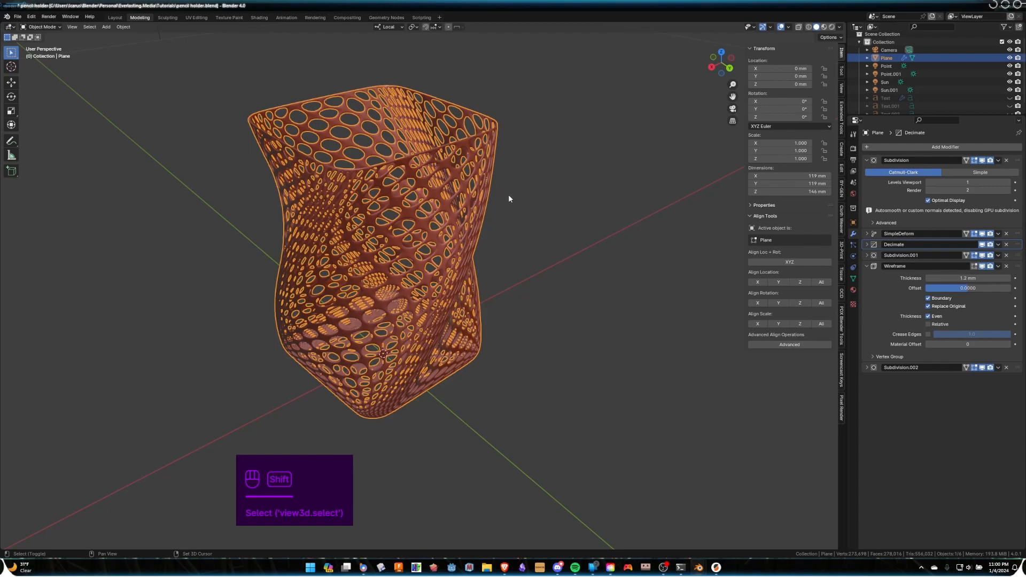
- Duplicate the vase in place and remove the Wireframe and last Subdivision modifiers from the copy
{"action": "key", "text": "shift+d"}
{"action": "right_click", "coordinate": [547, 202]}
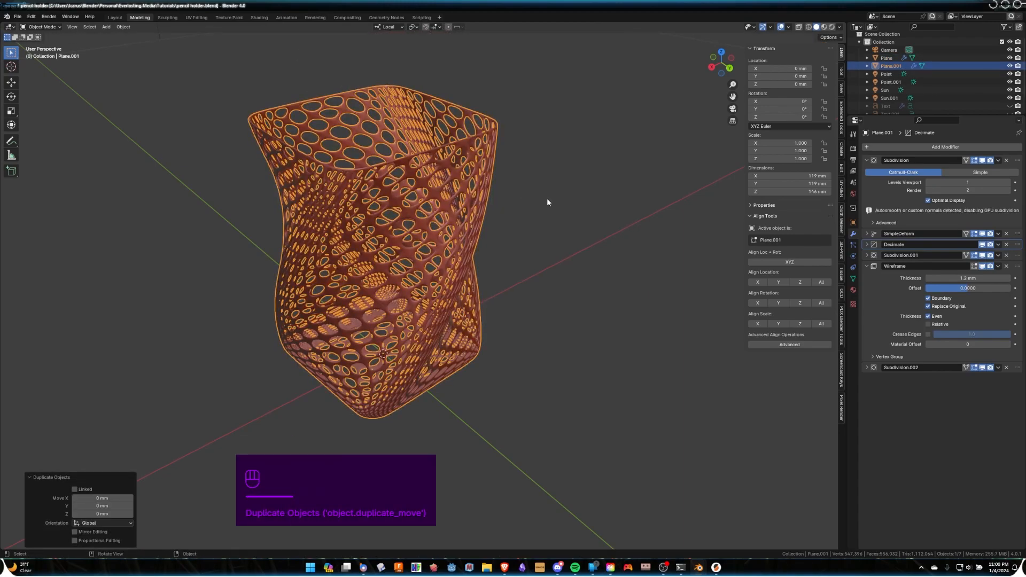
{"action": "left_click", "coordinate": [1007, 266]}
{"action": "left_click", "coordinate": [1007, 267]}
{"action": "scroll", "coordinate": [617, 297], "scroll_direction": "up", "scroll_amount": 3}
{"action": "middle_click_drag", "start_coordinate": [617, 296], "coordinate": [621, 341]}
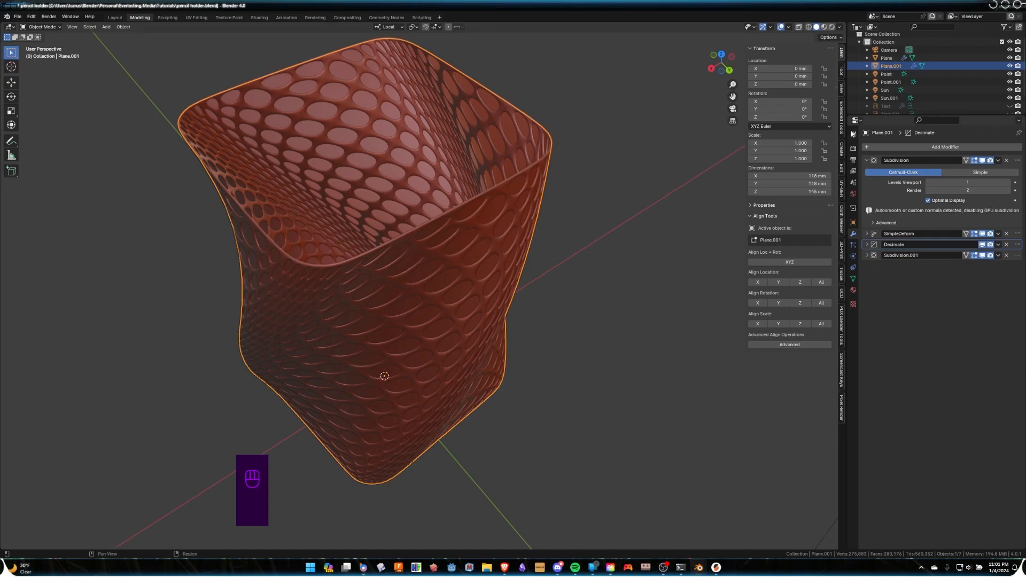
- Add a Solidify modifier to the vase copy and set its thickness to 0.8 mm
{"action": "left_click", "coordinate": [916, 146]}
{"action": "mouse_move", "coordinate": [902, 175]}
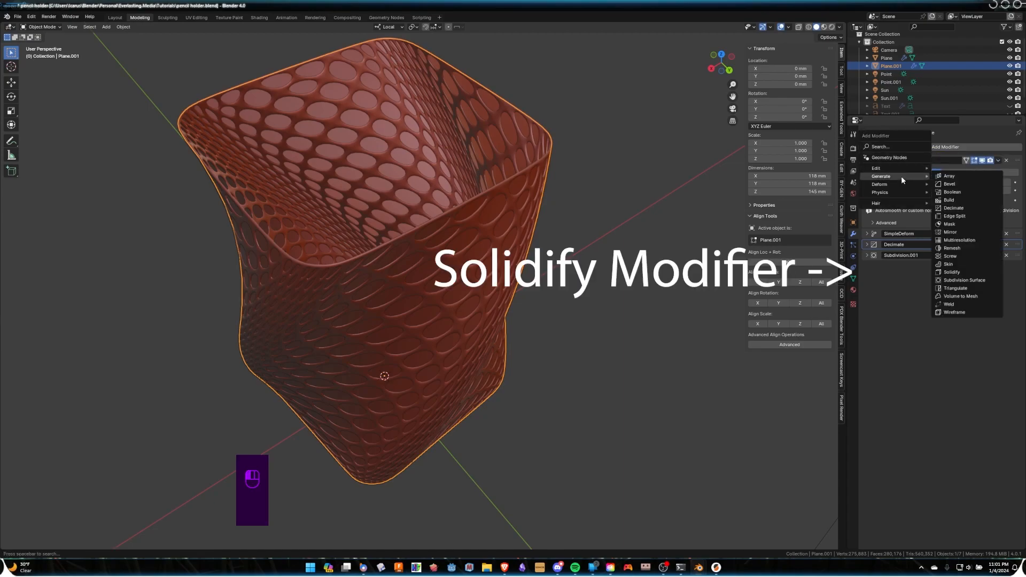
{"action": "left_click", "coordinate": [952, 272]}
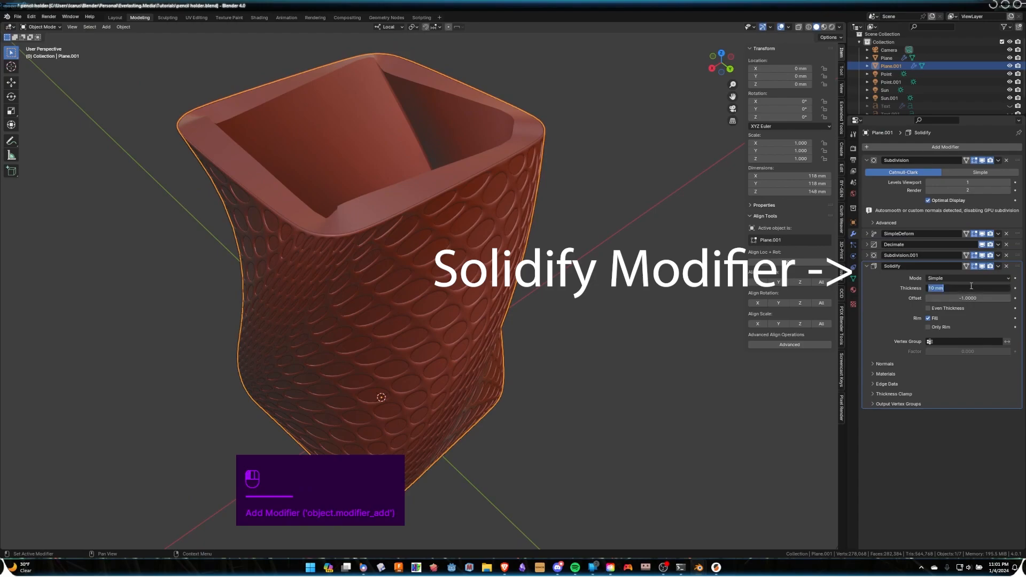
{"action": "left_click", "coordinate": [981, 287]}
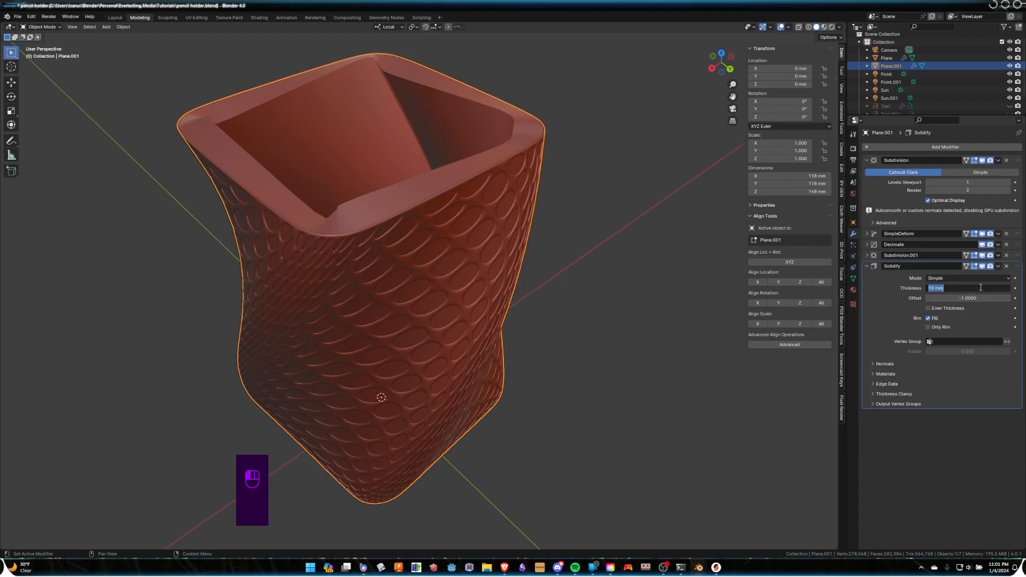
{"action": "key", "text": "BackSpace"}
{"action": "key", "text": "Return"}
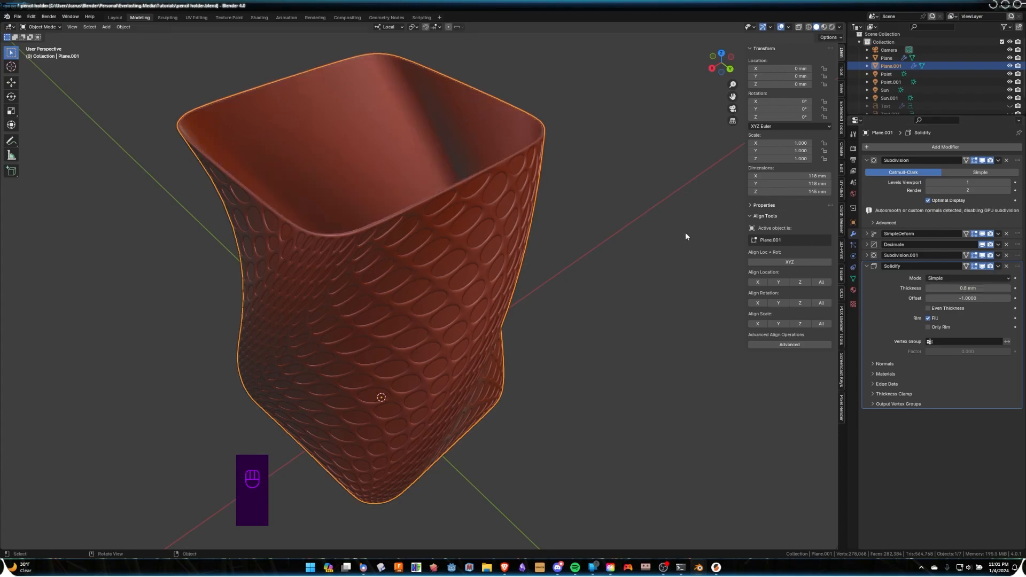
- Inspect the thickened copy's rim and walls, then box-select it together with the original lattice vase
{"action": "left_click", "coordinate": [570, 240]}
{"action": "mouse_move", "coordinate": [578, 239]}
{"action": "middle_mouse_down"}
{"action": "mouse_move", "coordinate": [546, 261]}
{"action": "mouse_move", "coordinate": [511, 229]}
{"action": "mouse_move", "coordinate": [461, 222]}
{"action": "mouse_move", "coordinate": [394, 236]}
{"action": "mouse_move", "coordinate": [378, 261]}
{"action": "mouse_move", "coordinate": [446, 260]}
{"action": "mouse_move", "coordinate": [528, 236]}
{"action": "mouse_move", "coordinate": [666, 250]}
{"action": "mouse_move", "coordinate": [659, 275]}
{"action": "mouse_move", "coordinate": [579, 259]}
{"action": "mouse_move", "coordinate": [483, 270]}
{"action": "middle_mouse_up"}
{"action": "left_click", "coordinate": [483, 270]}
{"action": "mouse_move", "coordinate": [576, 247]}
{"action": "middle_mouse_down"}
{"action": "mouse_move", "coordinate": [552, 226]}
{"action": "mouse_move", "coordinate": [499, 254]}
{"action": "middle_mouse_up"}
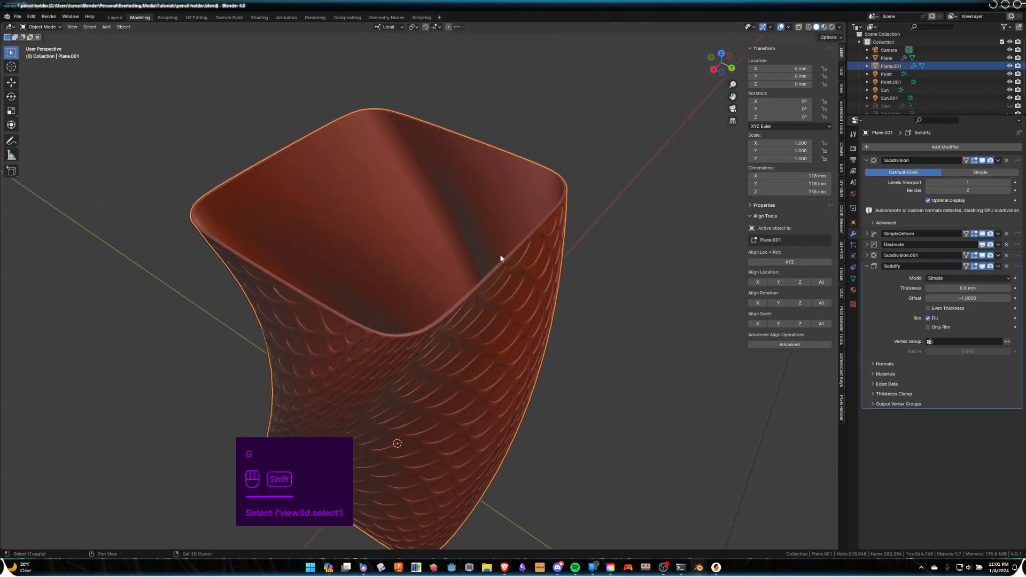
{"action": "left_click", "coordinate": [362, 230], "text": "shift"}
{"action": "middle_click_drag", "start_coordinate": [438, 281], "coordinate": [534, 263]}
{"action": "left_click_drag", "start_coordinate": [160, 134], "coordinate": [599, 377]}
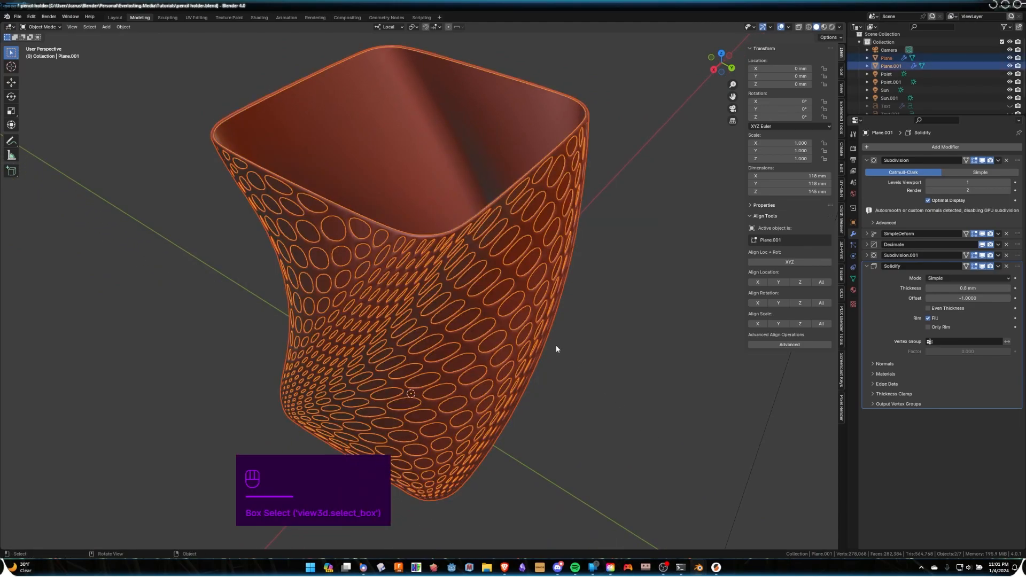
- Export the selected vases as the STL file vase-solikd.stl in the Tutorials folder, with modifiers applied
{"action": "left_click", "coordinate": [18, 16]}
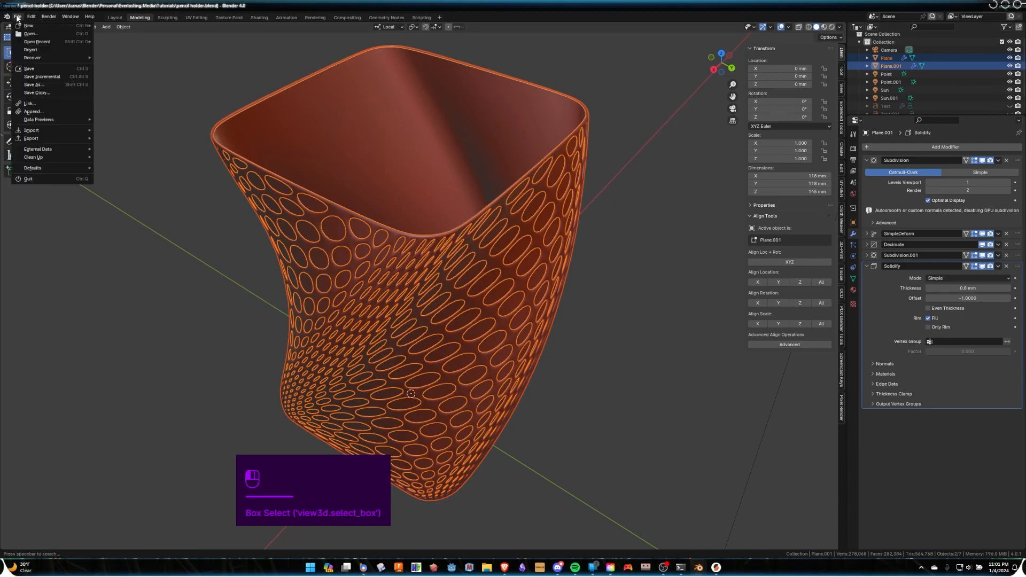
{"action": "mouse_move", "coordinate": [39, 140]}
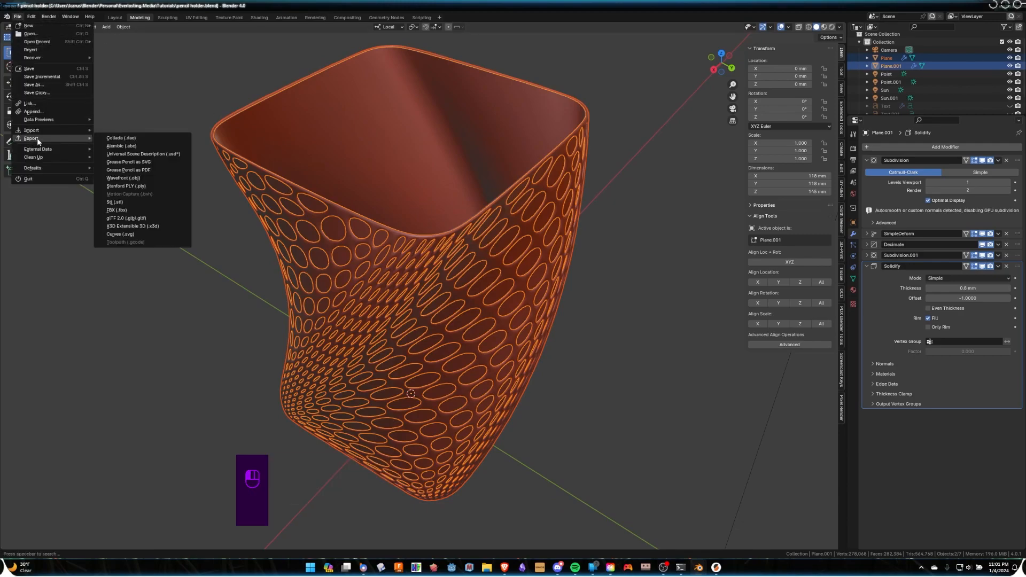
{"action": "left_click", "coordinate": [115, 202]}
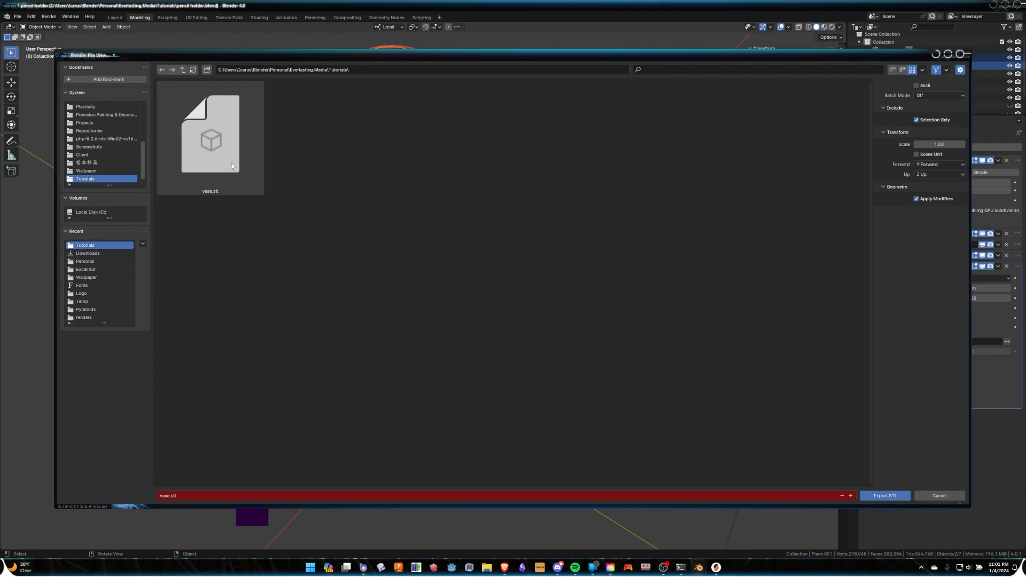
{"action": "left_click", "coordinate": [201, 495]}
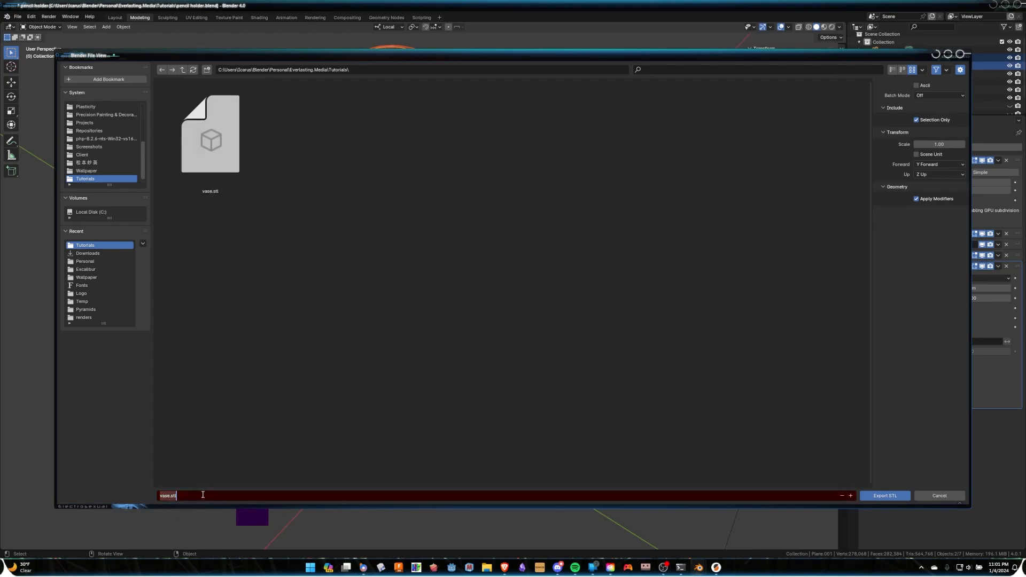
{"action": "type", "text": "vase-solikd"}
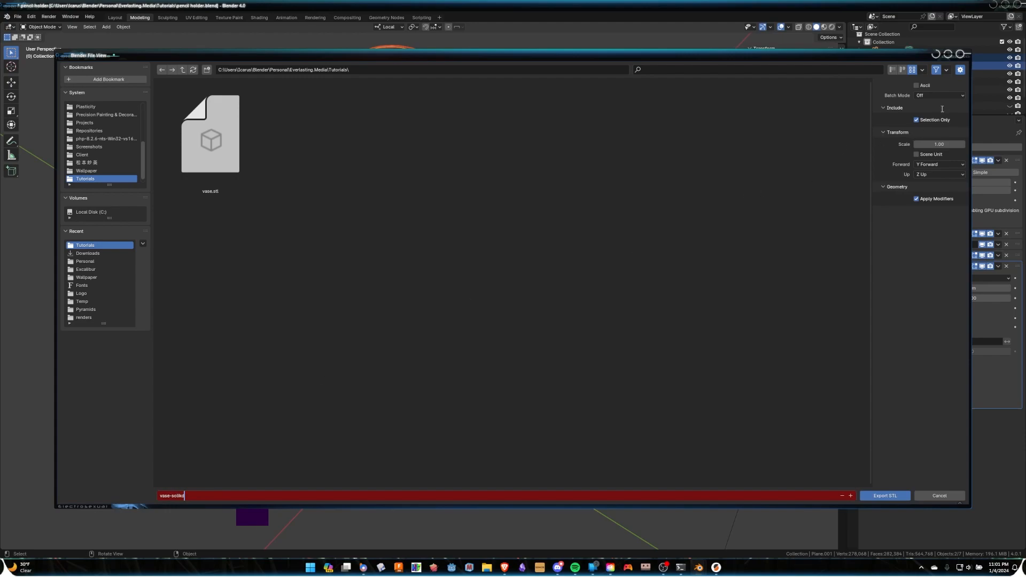
{"action": "key", "text": "Return"}
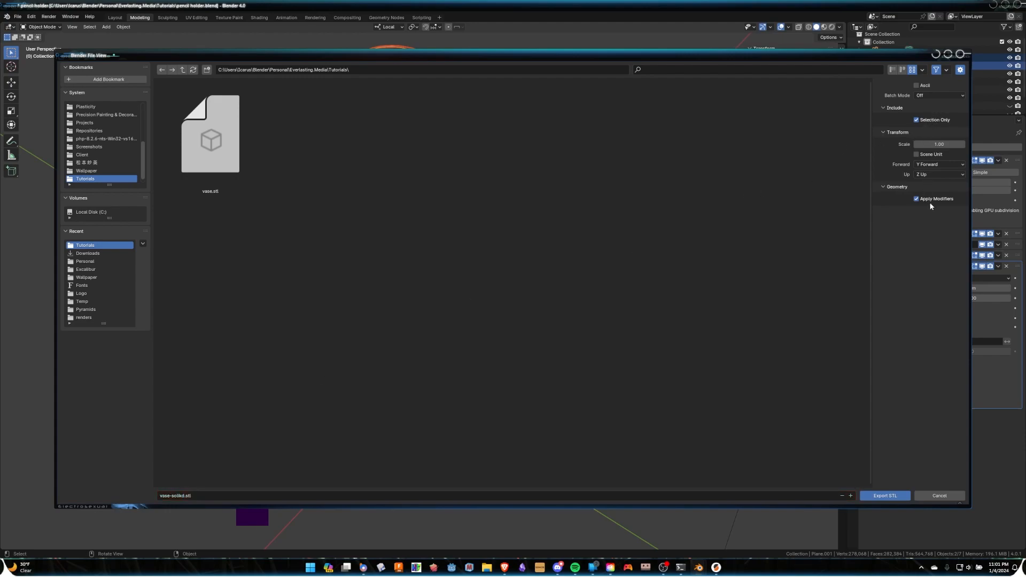
{"action": "left_click", "coordinate": [877, 496]}
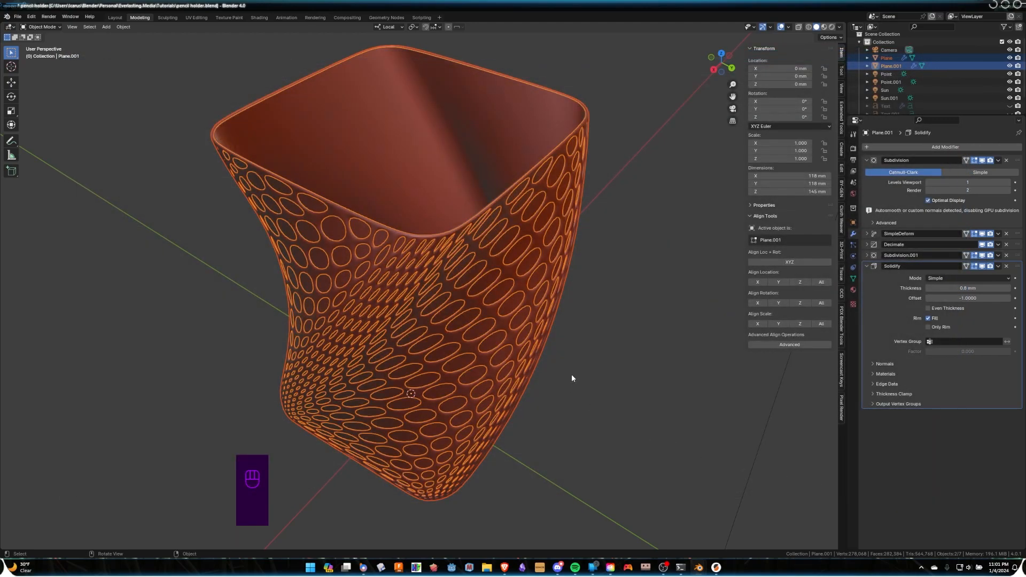
- Switch to PrusaSlicer, return to the 3D editor view, and move the lattice vase off the centre of the print bed
{"action": "key", "text": "alt+Tab"}
{"action": "scroll", "coordinate": [487, 250], "scroll_direction": "down", "scroll_amount": 5}
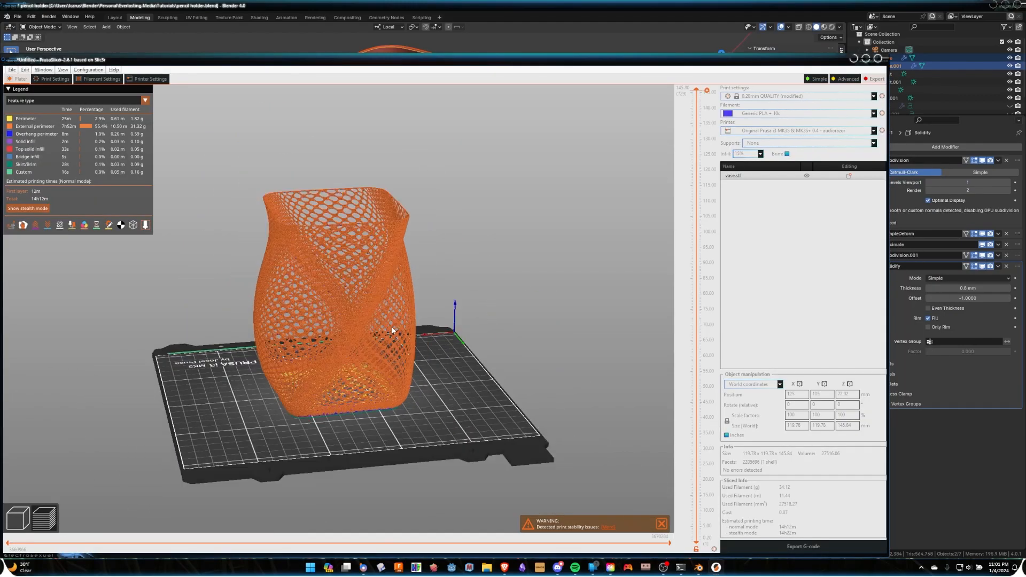
{"action": "left_click_drag", "start_coordinate": [481, 332], "coordinate": [187, 300]}
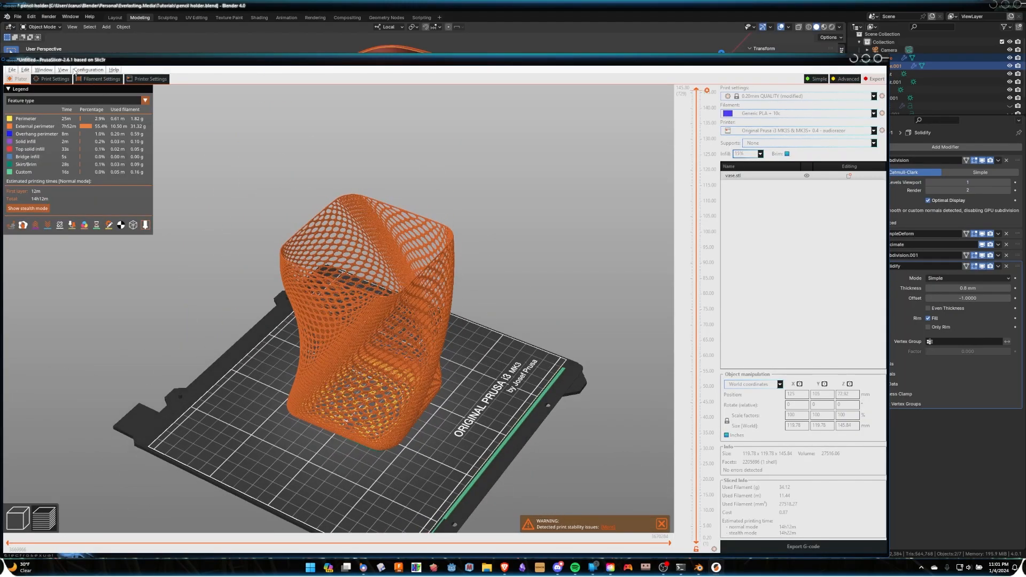
{"action": "left_click", "coordinate": [17, 517]}
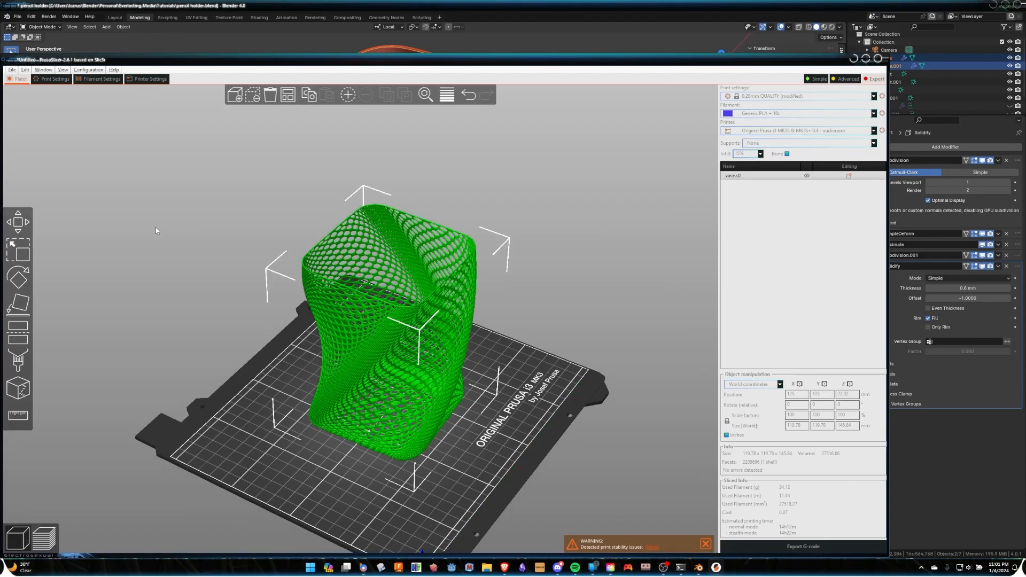
{"action": "left_click_drag", "start_coordinate": [615, 230], "coordinate": [514, 249]}
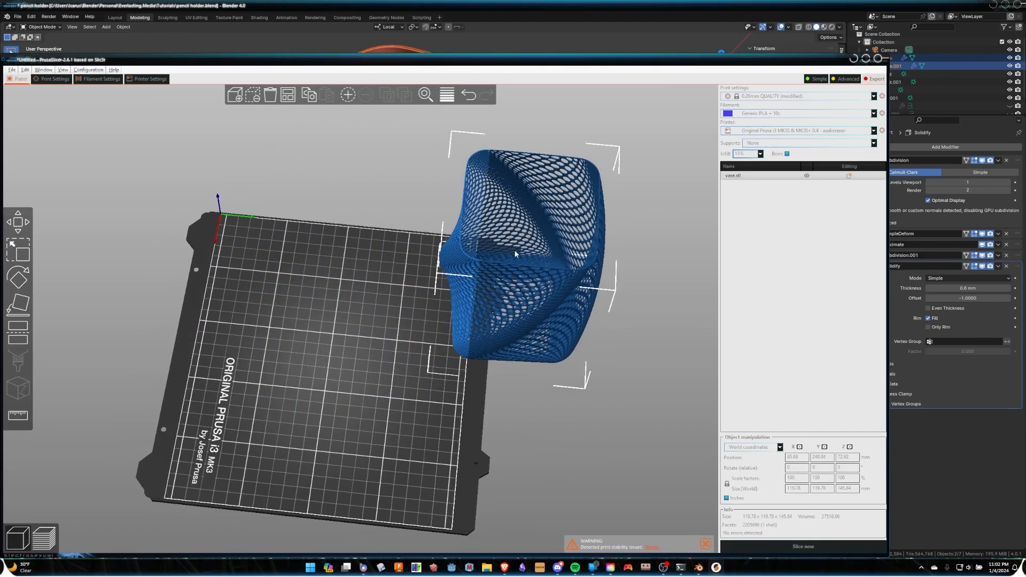
- Rename the exported file to vase-solid.stl while importing, load it, and accept recalculating its dimensions from metres
{"action": "key", "text": "ctrl+i"}
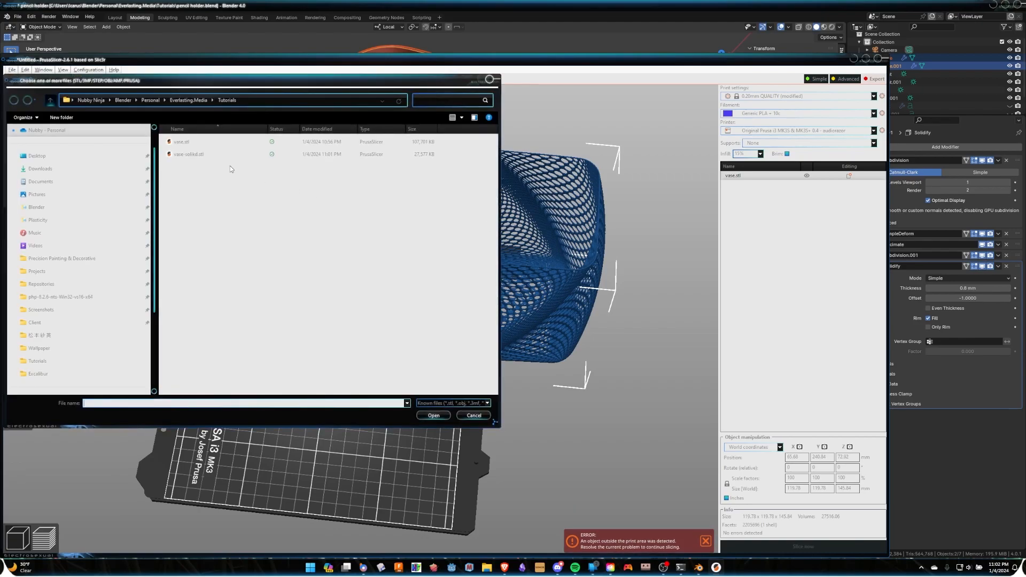
{"action": "left_click", "coordinate": [191, 155]}
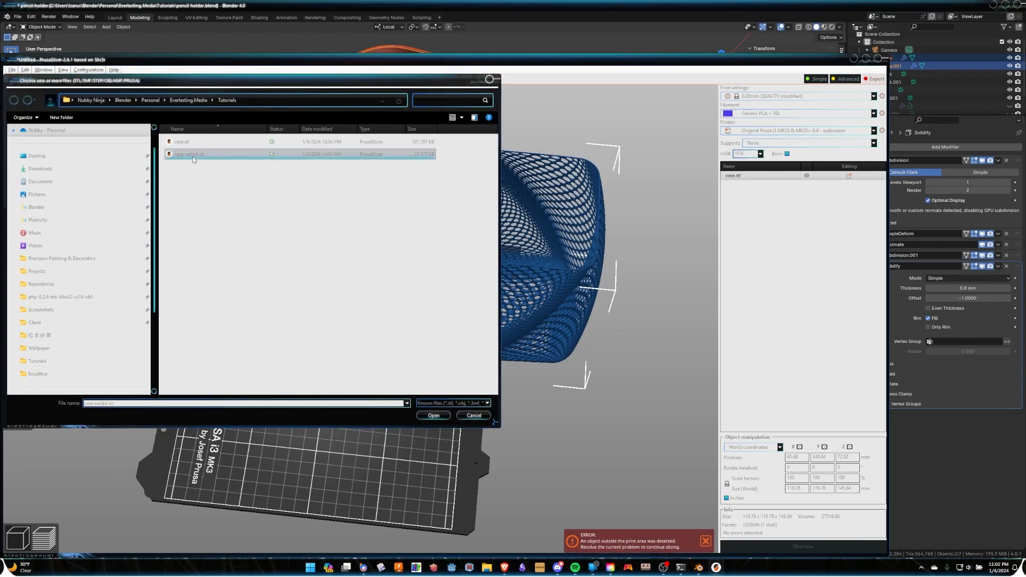
{"action": "left_click", "coordinate": [196, 154]}
{"action": "key", "text": "BackSpace"}
{"action": "key", "text": "Return"}
{"action": "double_click", "coordinate": [188, 155]}
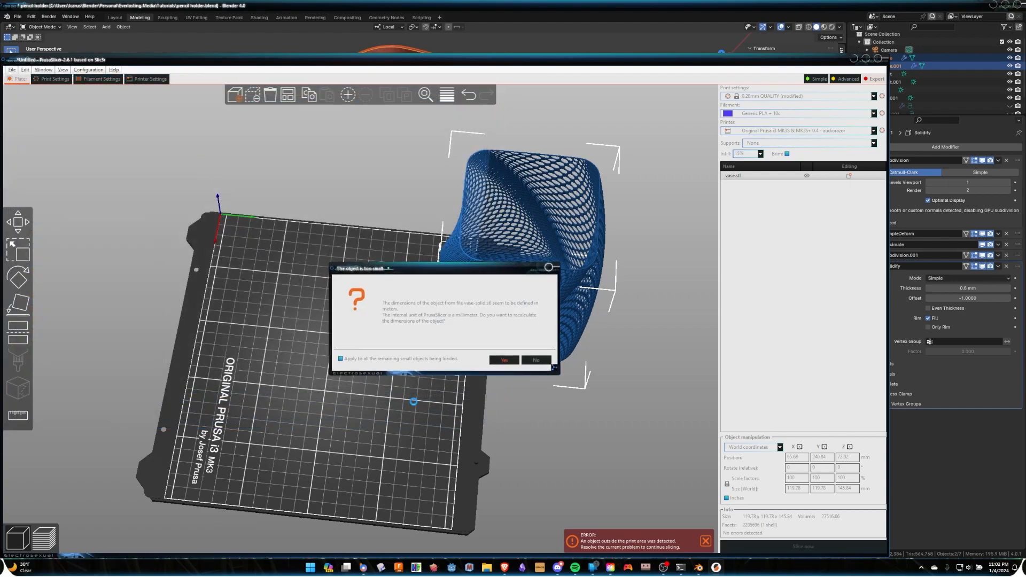
{"action": "left_click", "coordinate": [505, 360]}
- Examine the imported solid vase beside the lattice vase, including its rim and inner walls
{"action": "middle_click_drag", "start_coordinate": [474, 358], "coordinate": [476, 355]}
{"action": "left_click_drag", "start_coordinate": [465, 391], "coordinate": [484, 373]}
{"action": "scroll", "coordinate": [462, 347], "scroll_direction": "up", "scroll_amount": 3}
{"action": "middle_click_drag", "start_coordinate": [439, 336], "coordinate": [437, 400]}
{"action": "scroll", "coordinate": [405, 384], "scroll_direction": "up", "scroll_amount": 2}
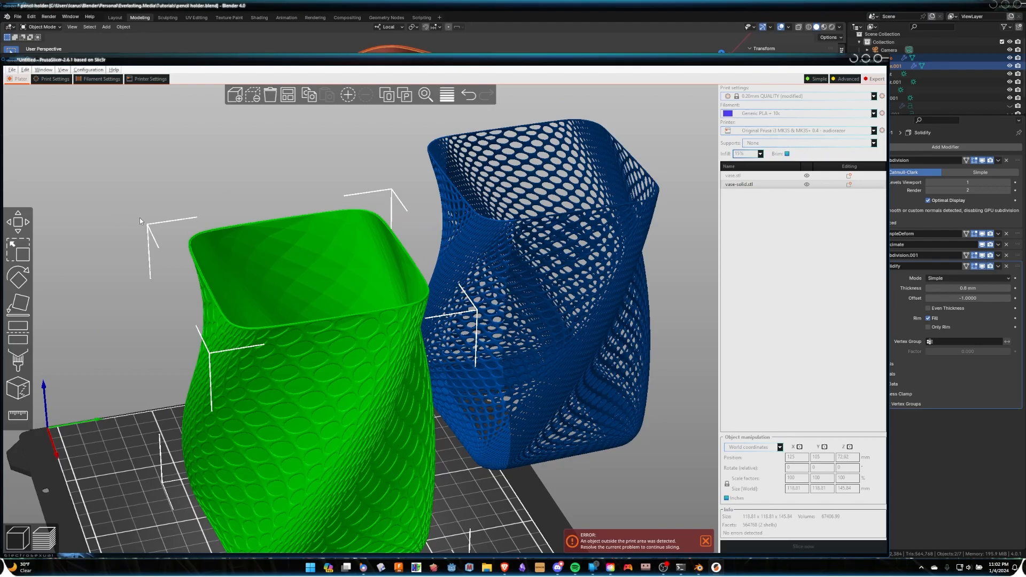
{"action": "mouse_move", "coordinate": [162, 219]}
{"action": "left_mouse_down"}
{"action": "mouse_move", "coordinate": [185, 219]}
{"action": "mouse_move", "coordinate": [167, 228]}
{"action": "left_mouse_up"}
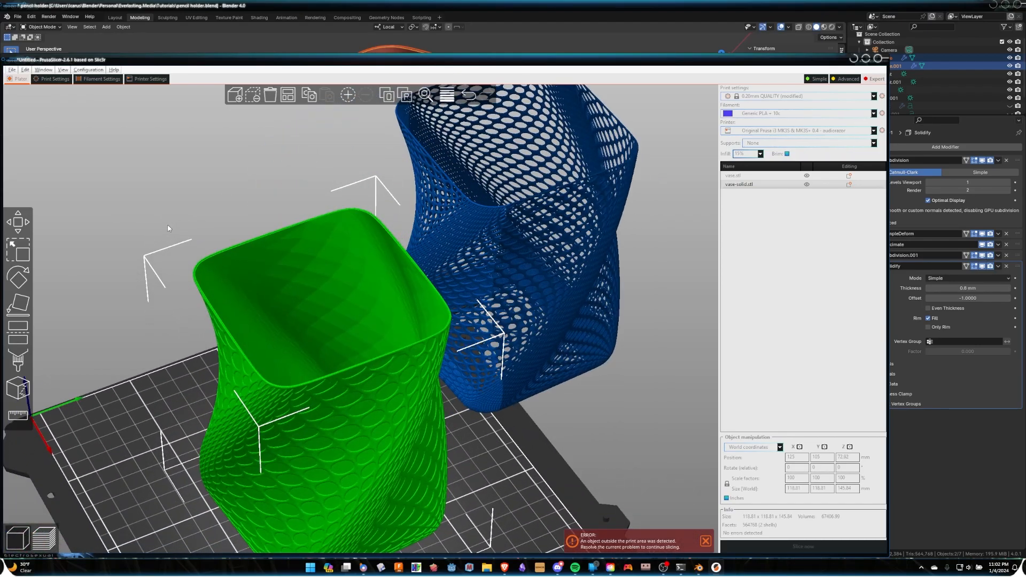
{"action": "left_click_drag", "start_coordinate": [329, 346], "coordinate": [218, 241]}
{"action": "left_click_drag", "start_coordinate": [317, 269], "coordinate": [261, 259]}
{"action": "left_click_drag", "start_coordinate": [151, 249], "coordinate": [246, 298]}
- Deselect the solid vase and compare both vases' wall patterns from the side and from above
{"action": "left_click", "coordinate": [278, 223]}
{"action": "scroll", "coordinate": [430, 234], "scroll_direction": "up", "scroll_amount": 5}
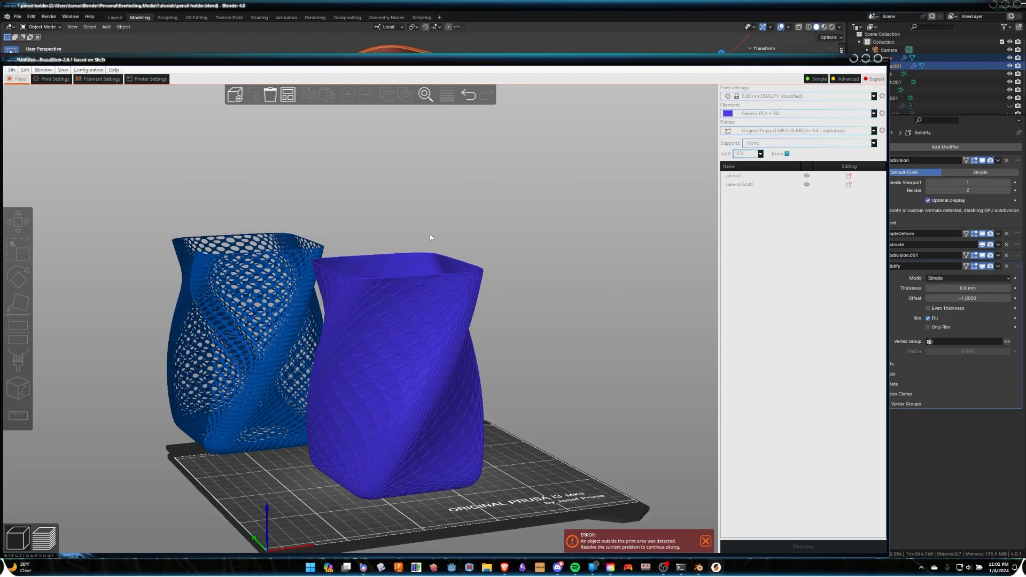
{"action": "left_click_drag", "start_coordinate": [467, 223], "coordinate": [524, 217]}
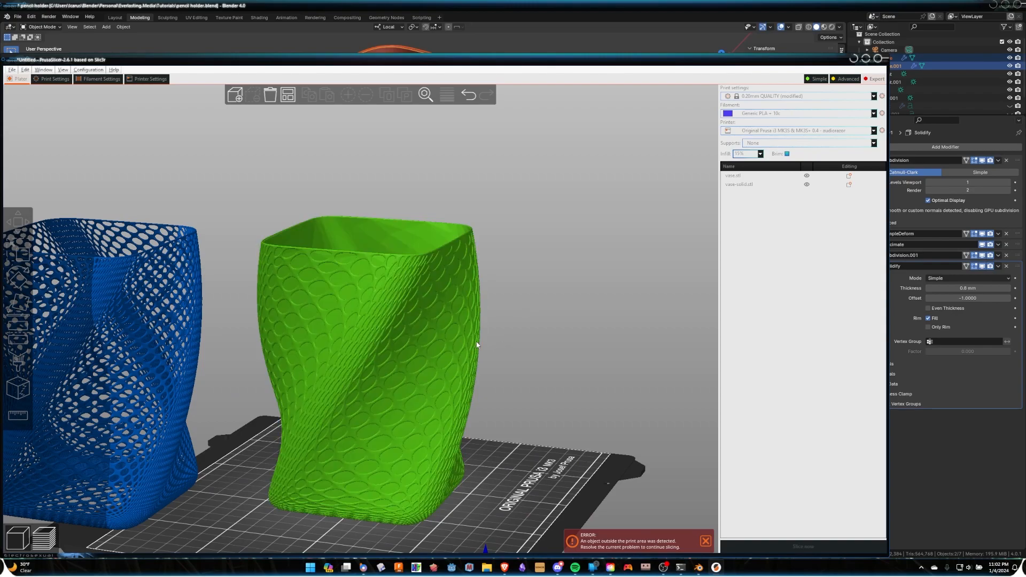
{"action": "left_click_drag", "start_coordinate": [636, 299], "coordinate": [550, 218]}
{"action": "mouse_move", "coordinate": [463, 229]}
{"action": "left_mouse_down"}
{"action": "mouse_move", "coordinate": [554, 201]}
{"action": "mouse_move", "coordinate": [476, 238]}
{"action": "left_mouse_up"}
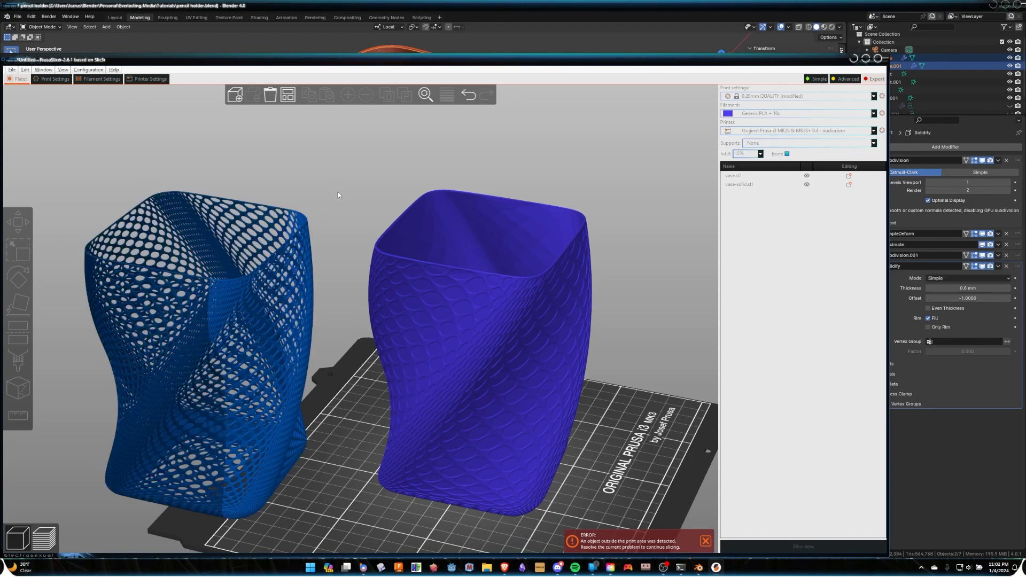
{"action": "middle_click_drag", "start_coordinate": [364, 205], "coordinate": [332, 198]}
{"action": "left_click_drag", "start_coordinate": [324, 226], "coordinate": [427, 258]}
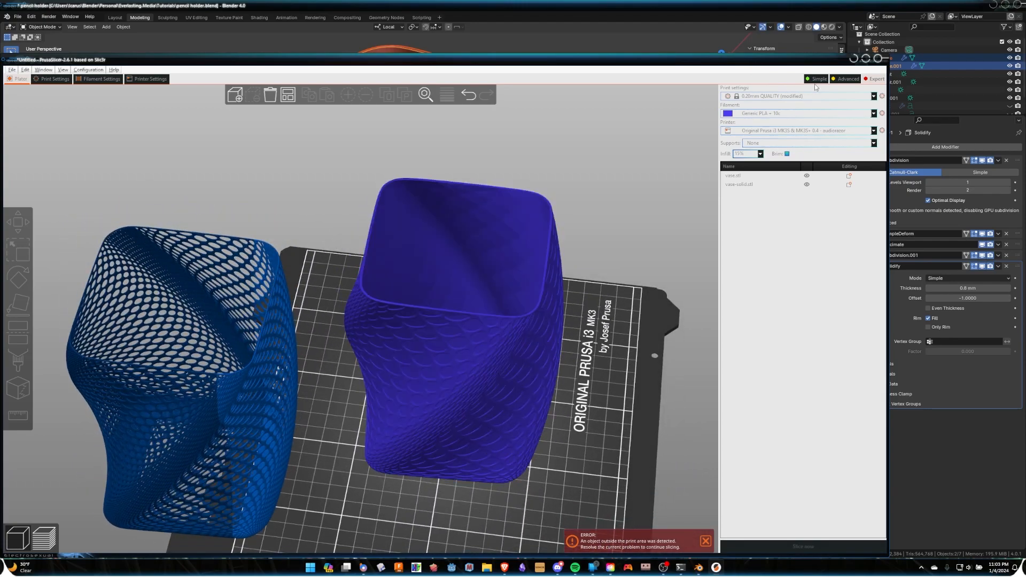
- Move the lattice vase completely off the print bed and slice the solid vase
{"action": "left_click", "coordinate": [254, 444]}
{"action": "left_click_drag", "start_coordinate": [249, 377], "coordinate": [99, 260]}
{"action": "left_click", "coordinate": [791, 547]}
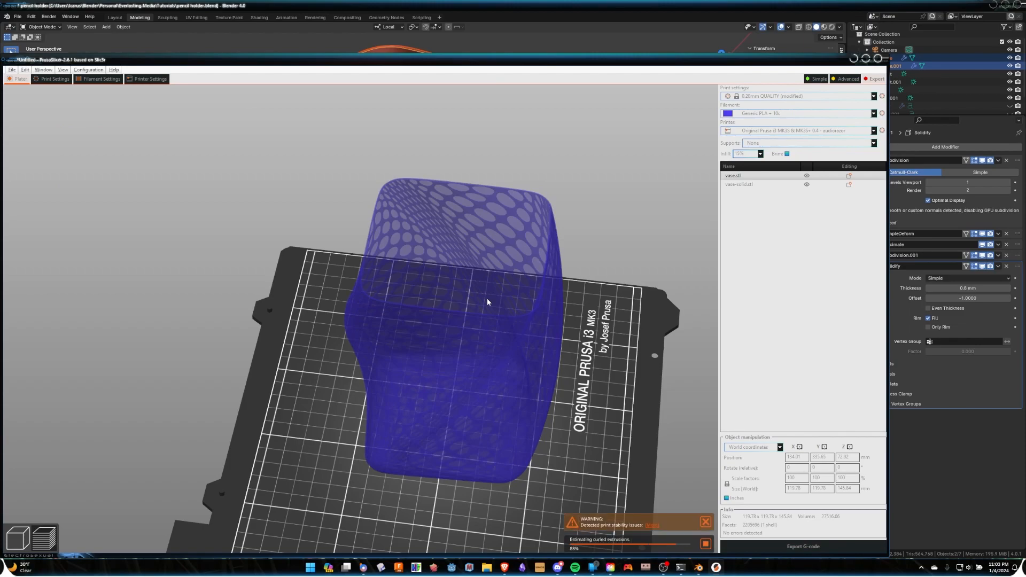
- Inspect the sliced solid vase's toolpaths from the rim and outer walls down to the underside of its base
{"action": "scroll", "coordinate": [487, 298], "scroll_direction": "up", "scroll_amount": 2}
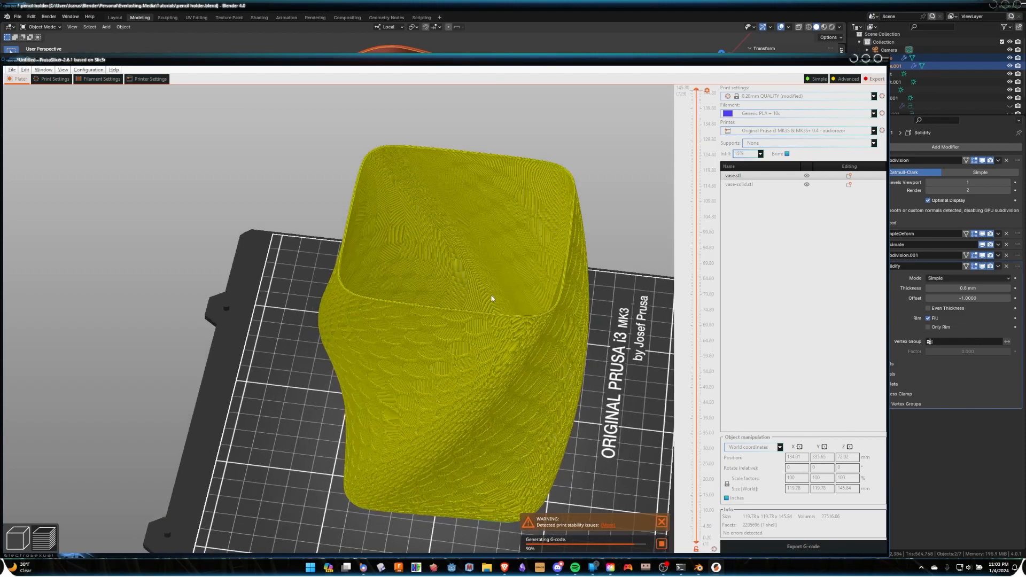
{"action": "scroll", "coordinate": [487, 295], "scroll_direction": "up", "scroll_amount": 5}
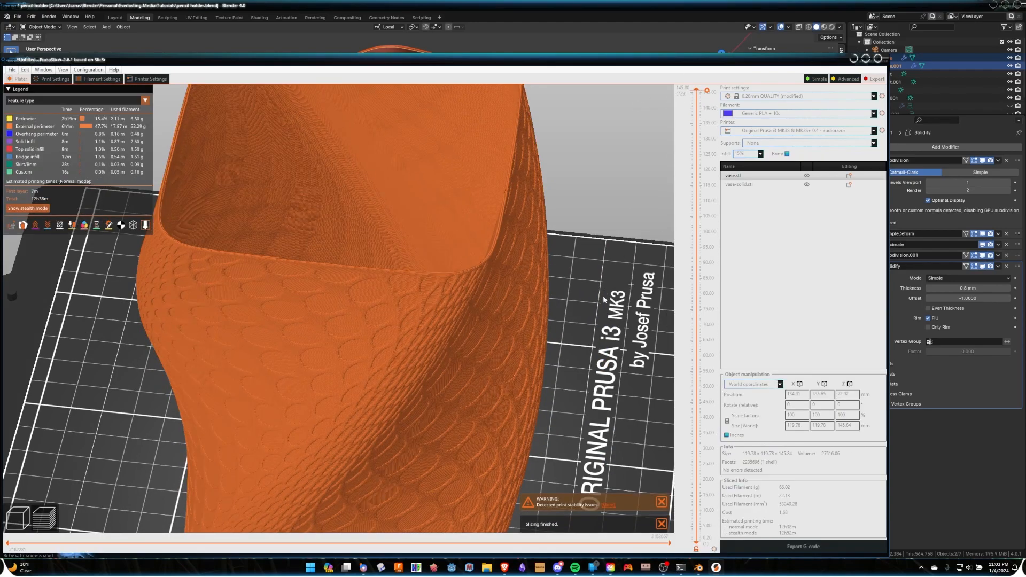
{"action": "left_click_drag", "start_coordinate": [606, 321], "coordinate": [608, 239]}
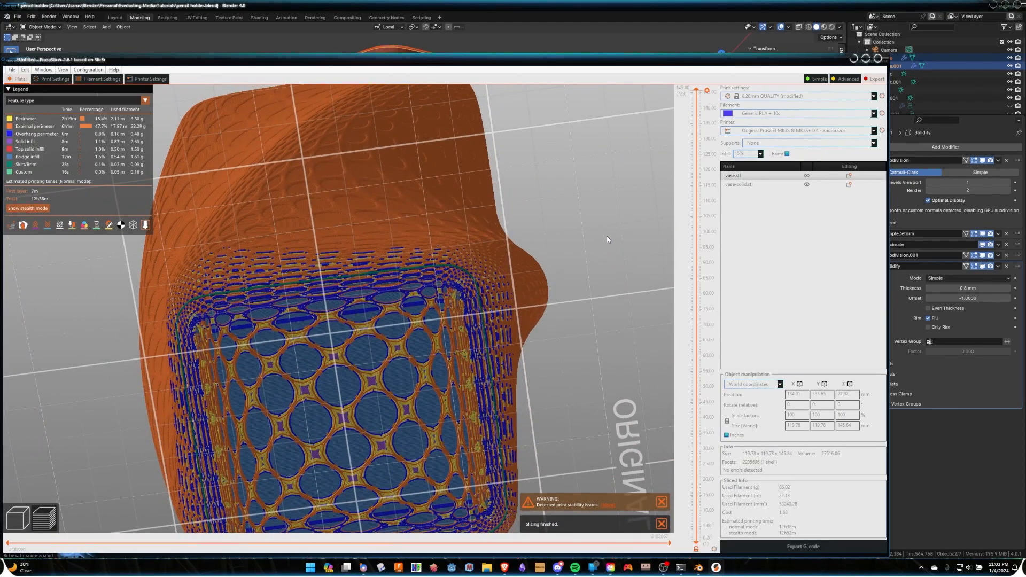
{"action": "left_click_drag", "start_coordinate": [289, 324], "coordinate": [331, 277]}
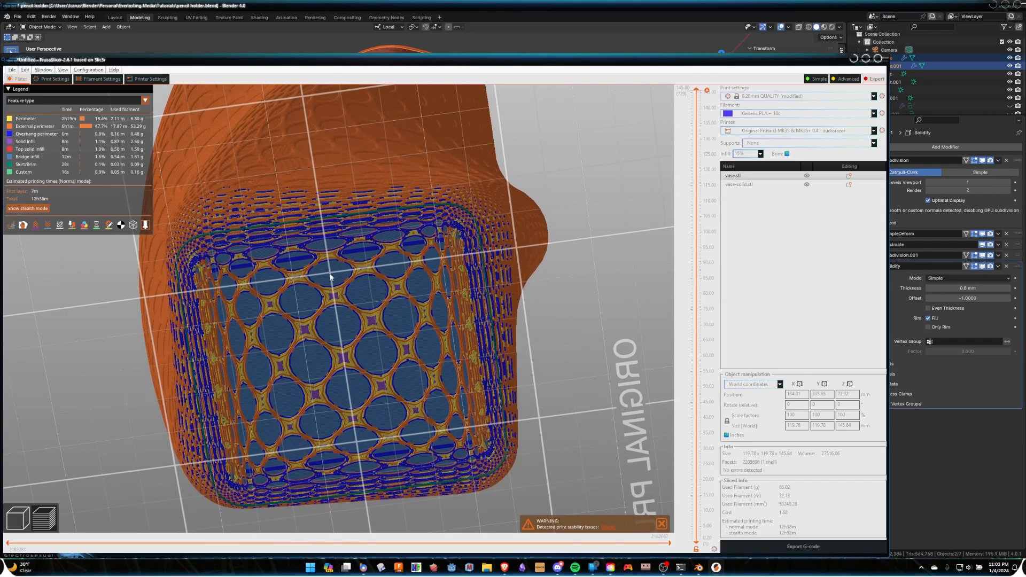
{"action": "left_click_drag", "start_coordinate": [328, 325], "coordinate": [447, 281]}
{"action": "mouse_move", "coordinate": [560, 275]}
{"action": "left_mouse_down"}
{"action": "mouse_move", "coordinate": [643, 305]}
{"action": "mouse_move", "coordinate": [545, 298]}
{"action": "mouse_move", "coordinate": [549, 287]}
{"action": "left_mouse_up"}
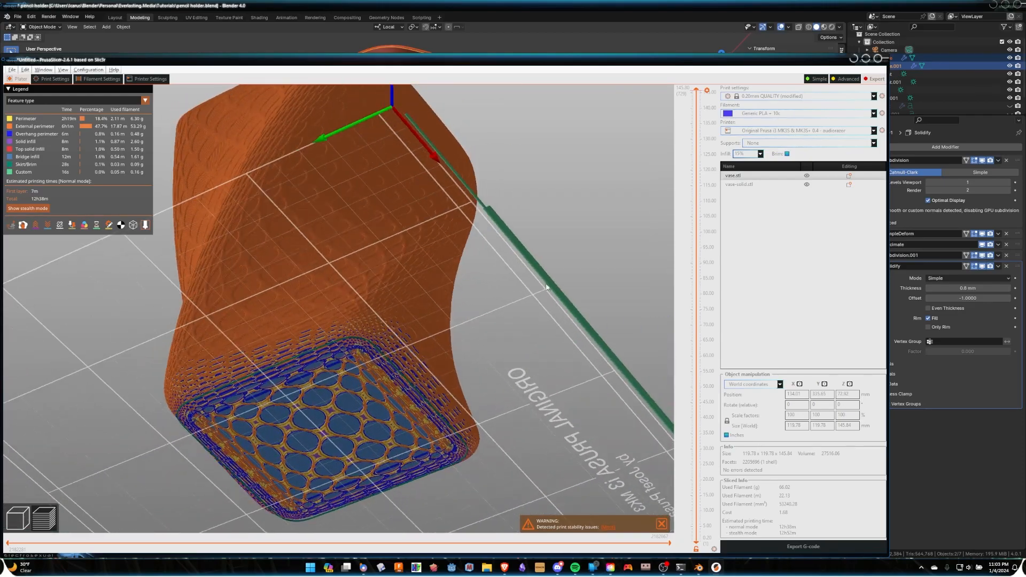
{"action": "mouse_move", "coordinate": [465, 335]}
{"action": "left_mouse_down"}
{"action": "mouse_move", "coordinate": [450, 284]}
{"action": "mouse_move", "coordinate": [483, 305]}
{"action": "mouse_move", "coordinate": [465, 335]}
{"action": "mouse_move", "coordinate": [452, 323]}
{"action": "mouse_move", "coordinate": [475, 318]}
{"action": "left_mouse_up"}
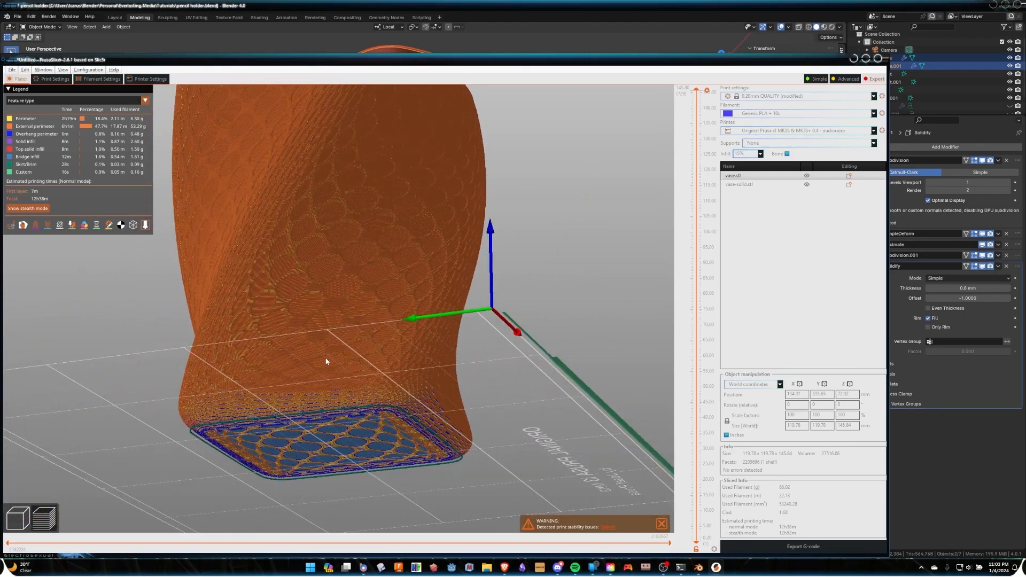
- Lower the layer preview's upper limit to about 50 mm and examine the solid vase's inner walls and base floor
{"action": "left_click_drag", "start_coordinate": [527, 281], "coordinate": [481, 300]}
{"action": "left_click_drag", "start_coordinate": [348, 407], "coordinate": [453, 326]}
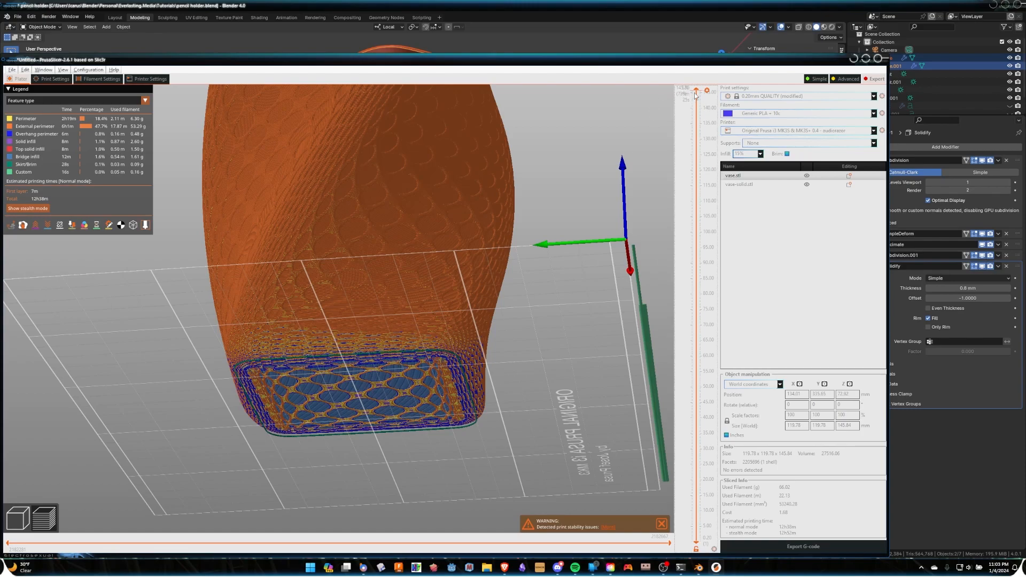
{"action": "left_click_drag", "start_coordinate": [691, 135], "coordinate": [685, 385]}
{"action": "left_click_drag", "start_coordinate": [596, 263], "coordinate": [496, 201]}
{"action": "right_click_drag", "start_coordinate": [593, 242], "coordinate": [526, 154]}
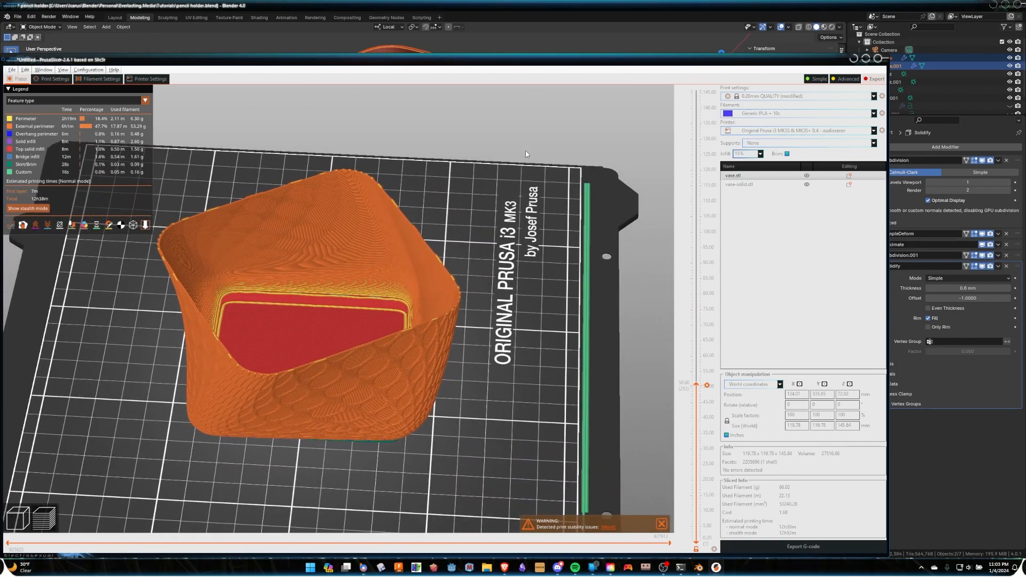
- Examine the underside of the truncated solid vase up close, including the bridge infill and perimeters in the base's circular pattern
{"action": "scroll", "coordinate": [530, 248], "scroll_direction": "up", "scroll_amount": 2}
{"action": "left_click_drag", "start_coordinate": [569, 306], "coordinate": [188, 339]}
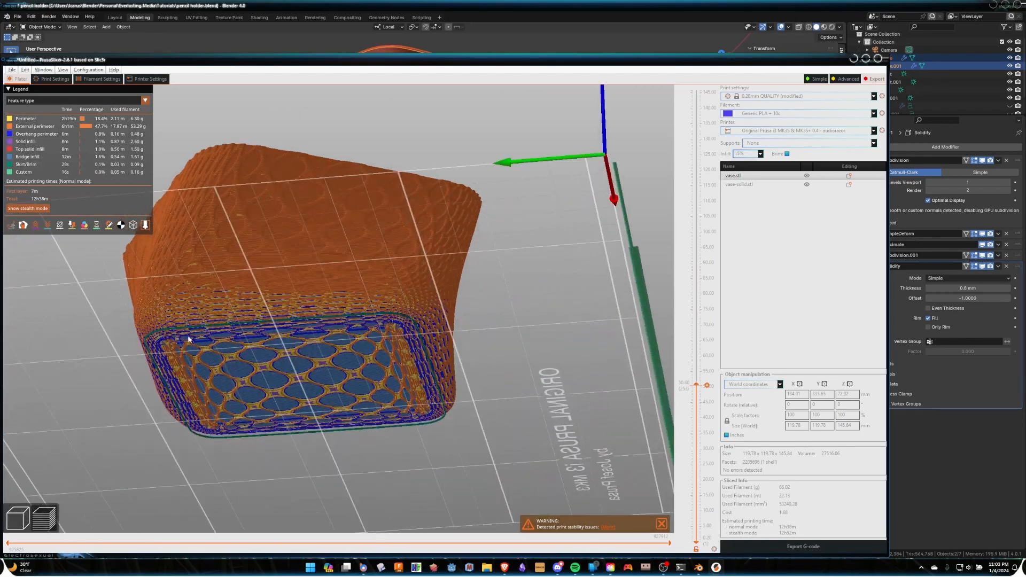
{"action": "left_click_drag", "start_coordinate": [477, 293], "coordinate": [449, 356]}
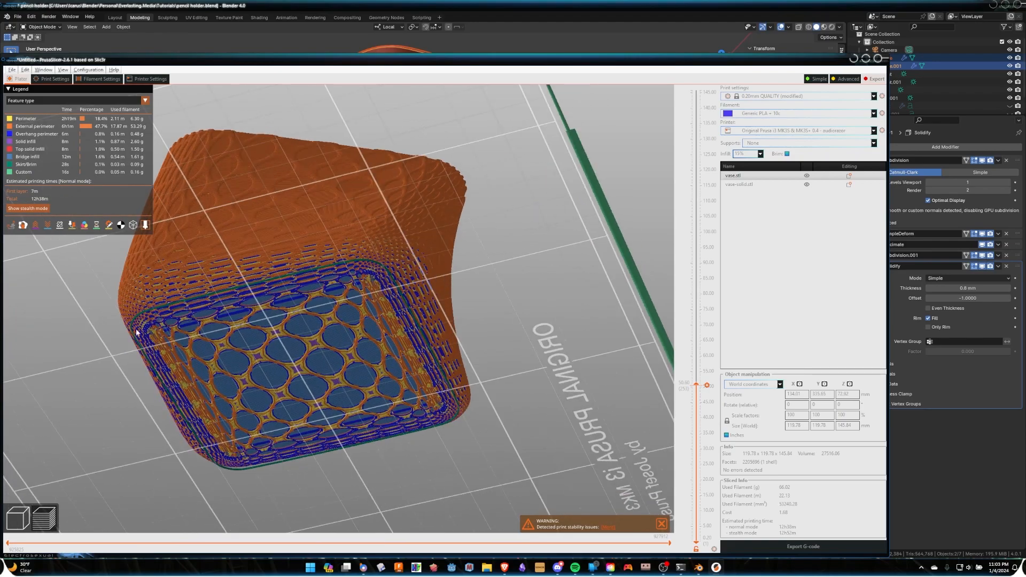
{"action": "left_click_drag", "start_coordinate": [524, 283], "coordinate": [579, 285]}
{"action": "left_click_drag", "start_coordinate": [588, 321], "coordinate": [589, 301]}
{"action": "scroll", "coordinate": [360, 292], "scroll_direction": "up", "scroll_amount": 7}
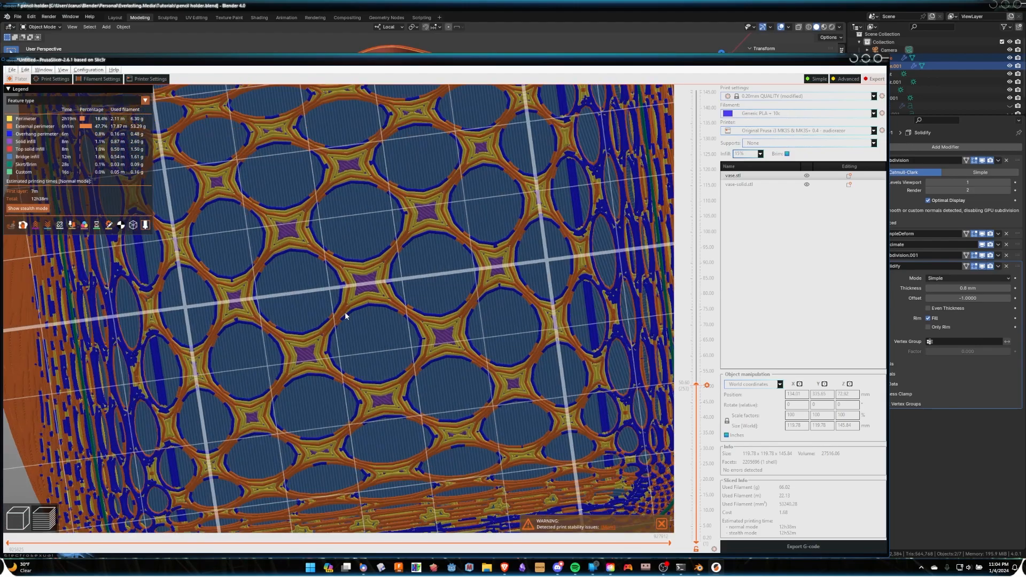
{"action": "scroll", "coordinate": [482, 236], "scroll_direction": "down", "scroll_amount": 2}
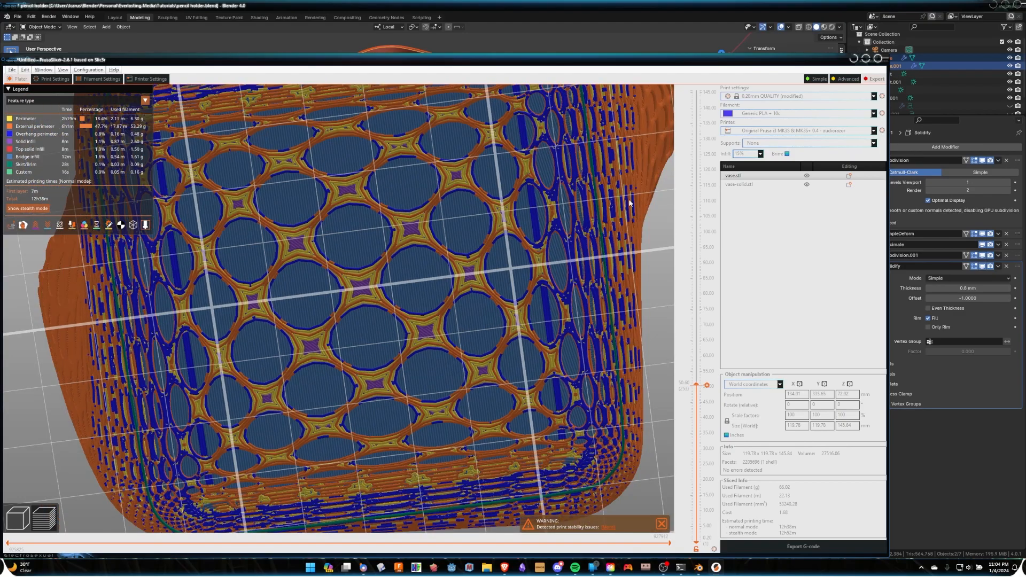
{"action": "left_click_drag", "start_coordinate": [665, 232], "coordinate": [519, 282]}
{"action": "scroll", "coordinate": [615, 268], "scroll_direction": "down", "scroll_amount": 3}
{"action": "scroll", "coordinate": [511, 283], "scroll_direction": "down", "scroll_amount": 4}
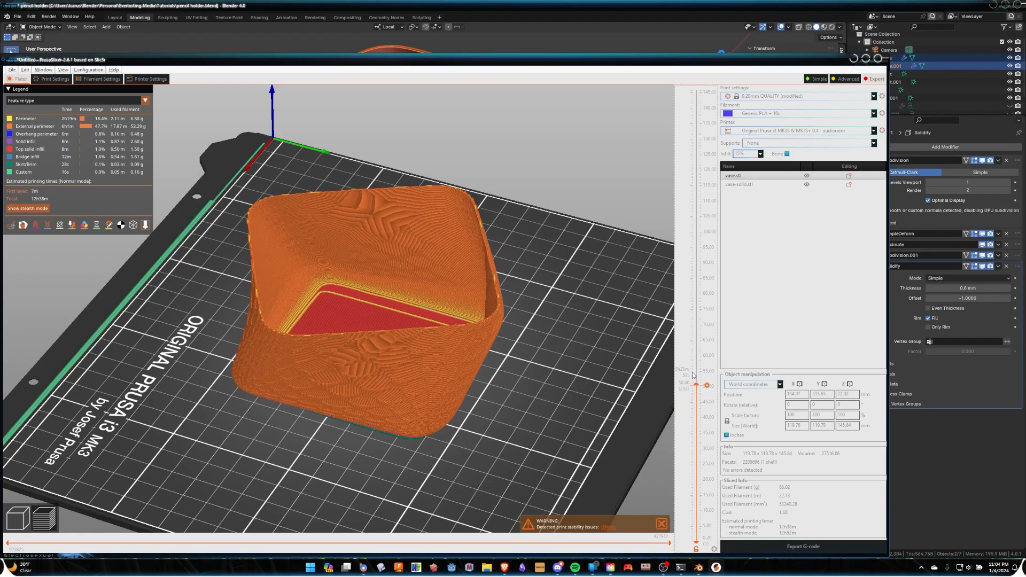
- Restore the layer preview to the vase's full height and inspect the twisted outer walls from several sides
{"action": "left_click_drag", "start_coordinate": [701, 387], "coordinate": [692, 77]}
{"action": "scroll", "coordinate": [545, 217], "scroll_direction": "down", "scroll_amount": 4}
{"action": "left_click_drag", "start_coordinate": [505, 262], "coordinate": [449, 324]}
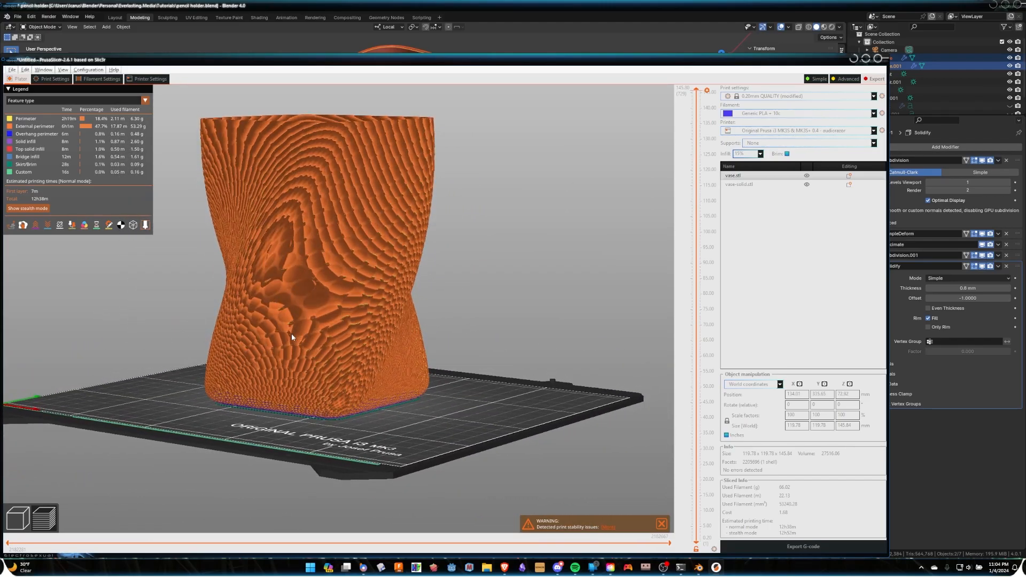
{"action": "left_click_drag", "start_coordinate": [486, 232], "coordinate": [365, 326]}
{"action": "scroll", "coordinate": [367, 324], "scroll_direction": "up", "scroll_amount": 5}
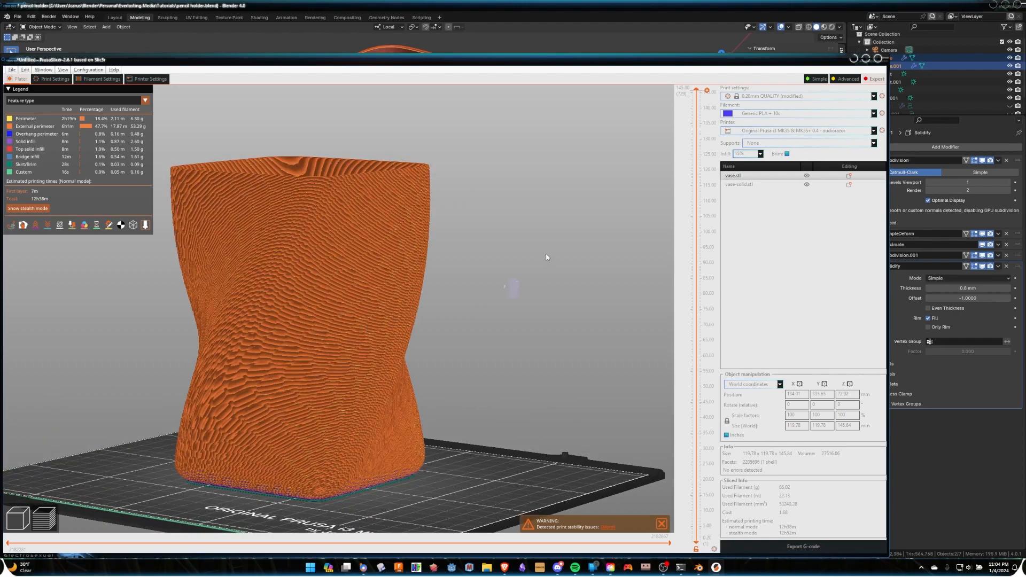
{"action": "right_click_drag", "start_coordinate": [296, 259], "coordinate": [335, 252]}
{"action": "left_click_drag", "start_coordinate": [431, 236], "coordinate": [388, 299]}
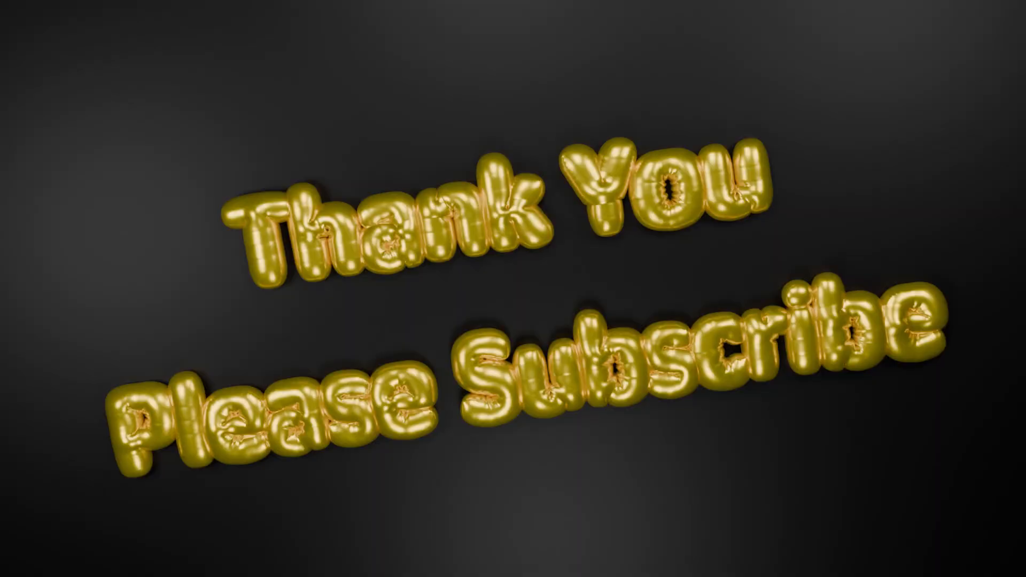